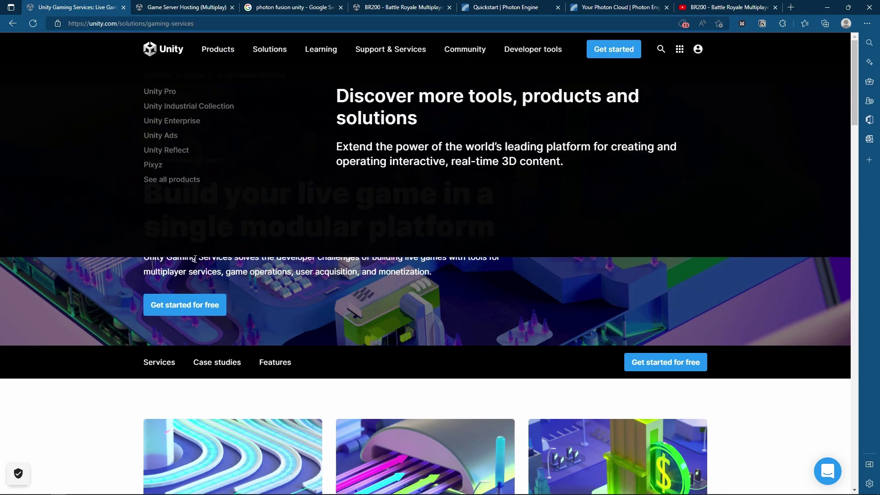
Step: Look through the service categories on the Unity Gaming Services page and bring up the Game Server Hosting (Multiplay) documentation
scroll(231, 284, "down", 5)
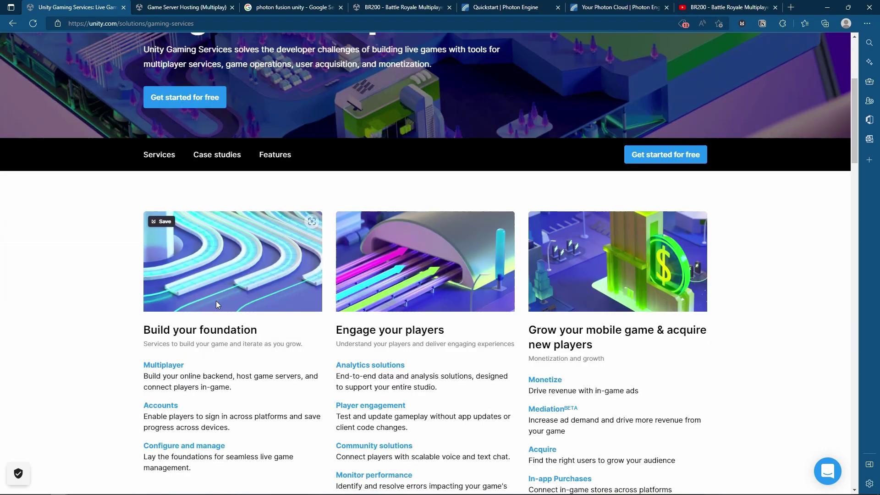
scroll(165, 366, "down", 2)
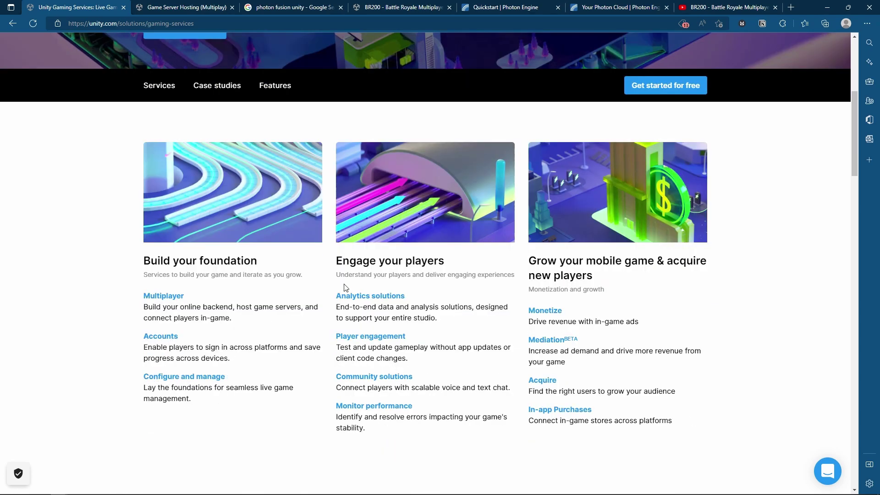
scroll(355, 295, "down", 5)
scroll(323, 346, "up", 3)
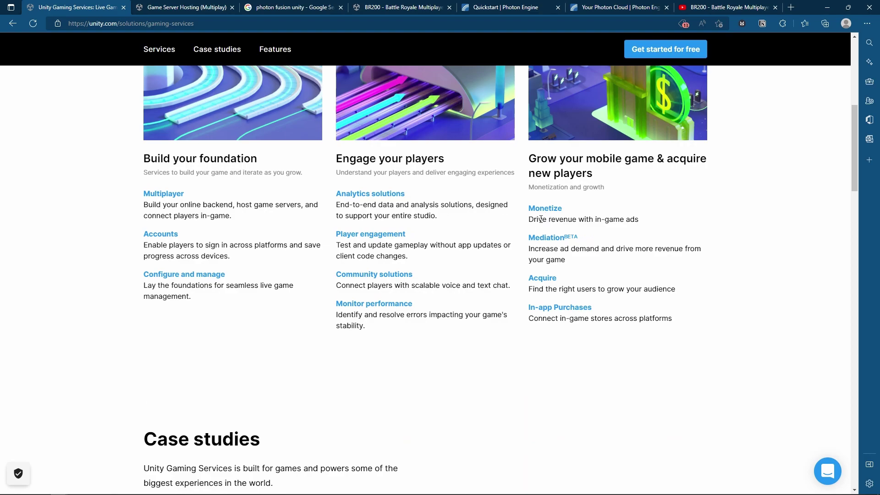
scroll(363, 278, "up", 4)
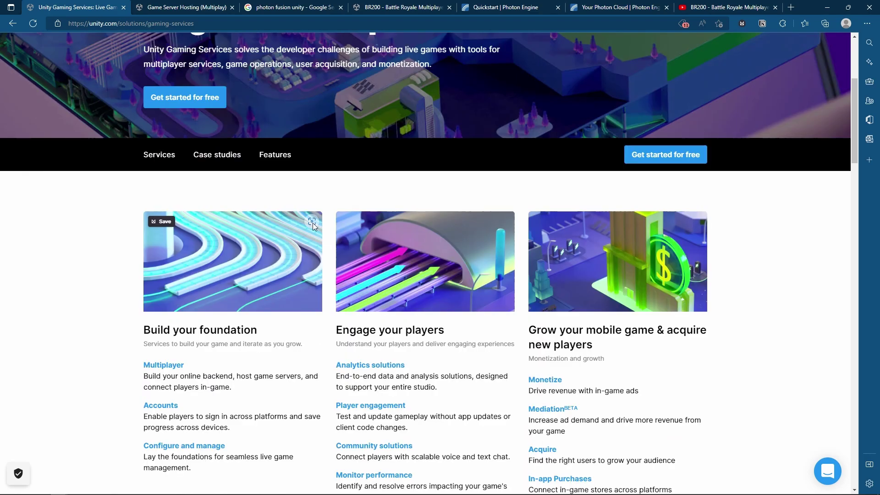
scroll(312, 226, "up", 3)
left_click(132, 23)
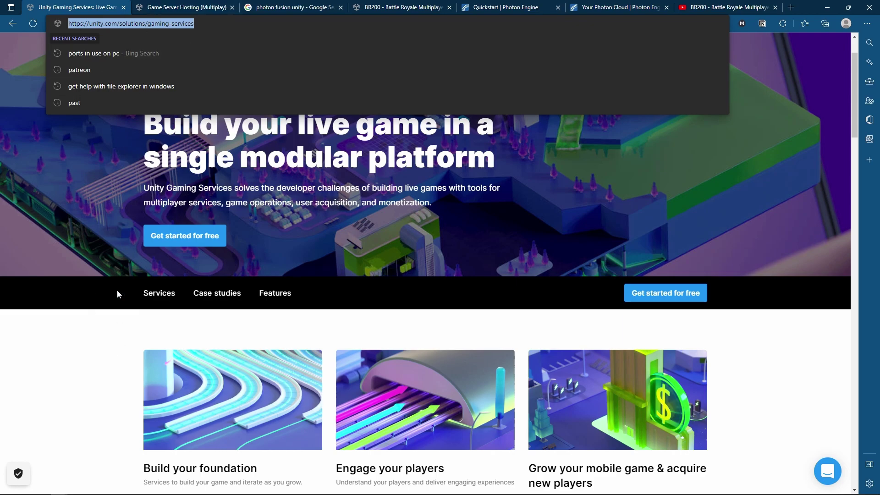
left_click(111, 360)
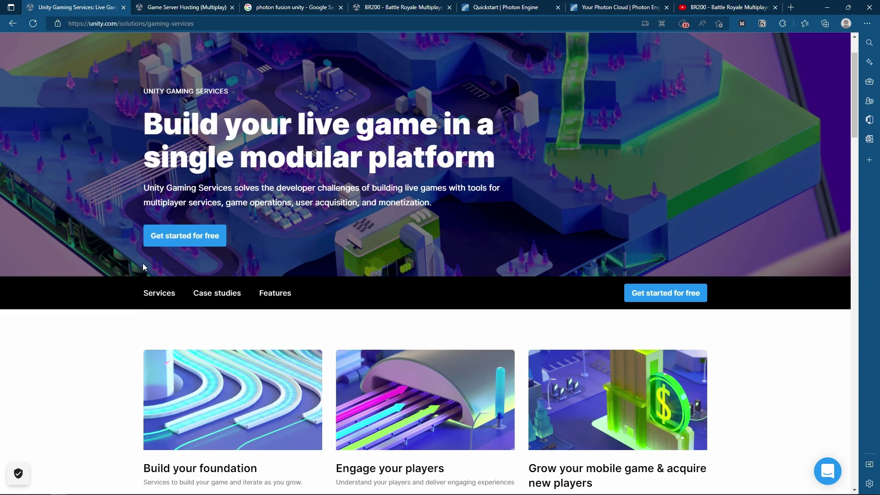
key("ctrl+Tab")
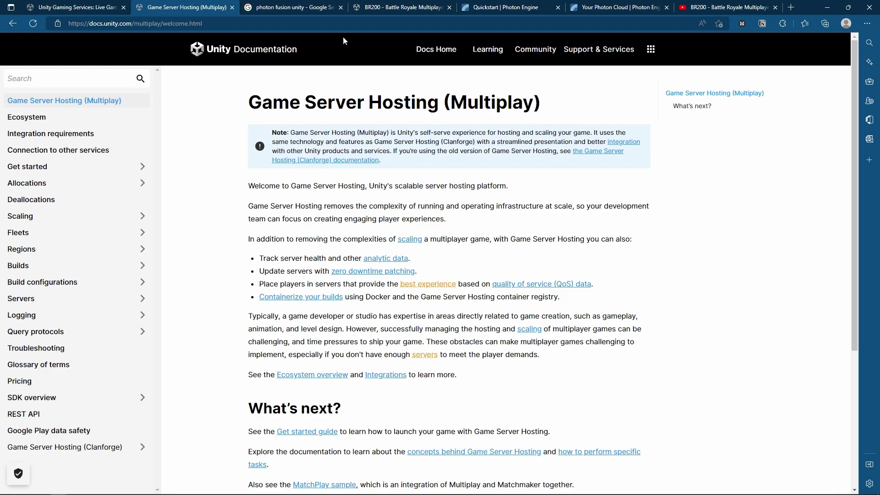
Step: View the BR200 trailer page and read the asset's description and technical features on its Unity Asset Store page
left_click(692, 8)
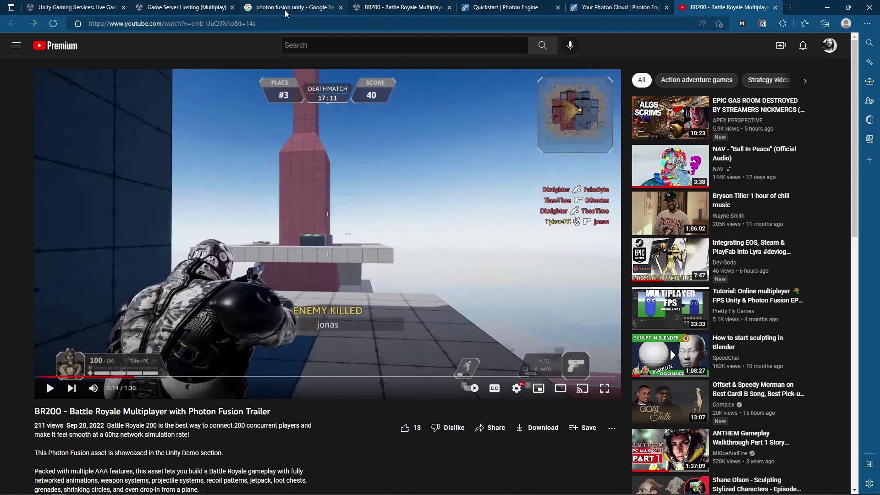
left_click(405, 10)
left_click(136, 241)
scroll(102, 334, "down", 9)
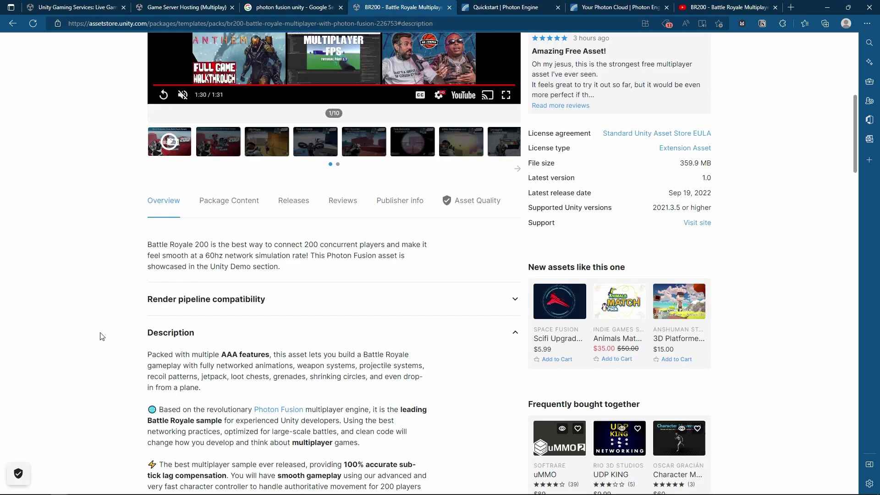
scroll(127, 319, "down", 3)
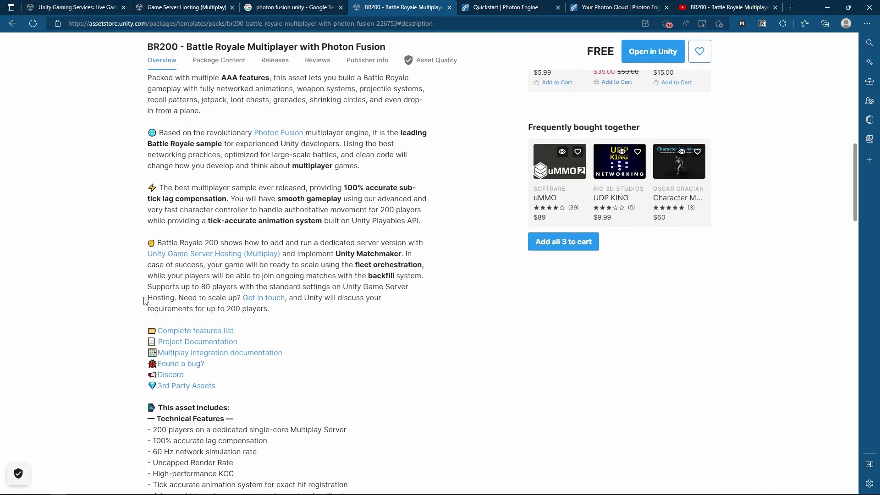
scroll(188, 293, "down", 3)
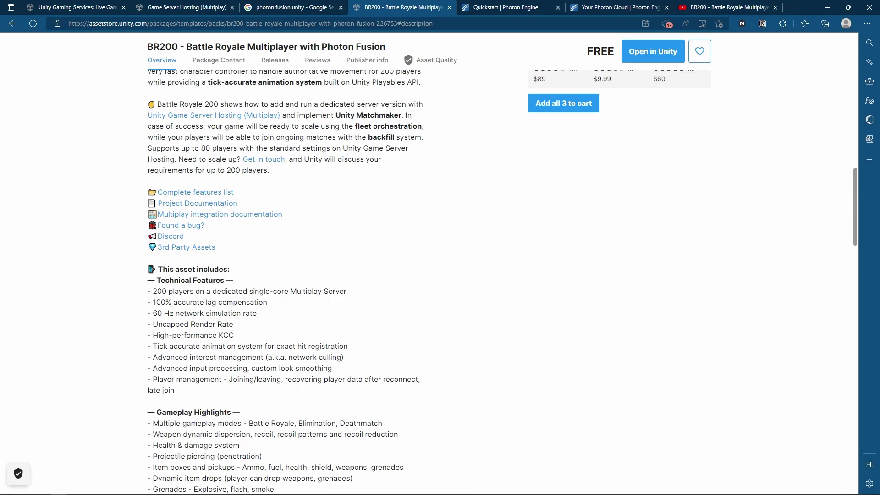
scroll(202, 344, "up", 10)
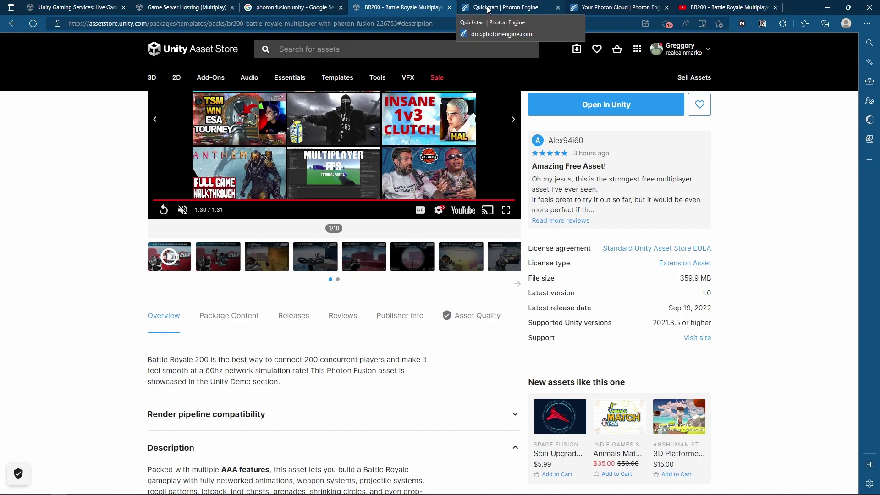
Step: Read the Project Setup section of the Photon Fusion BR Quickstart on assigning the Fusion App Id
left_click(502, 7)
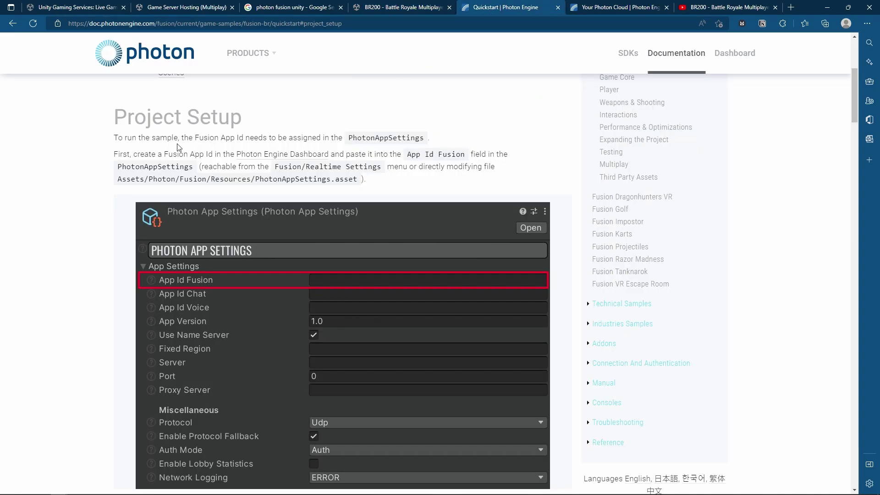
scroll(157, 86, "up", 4)
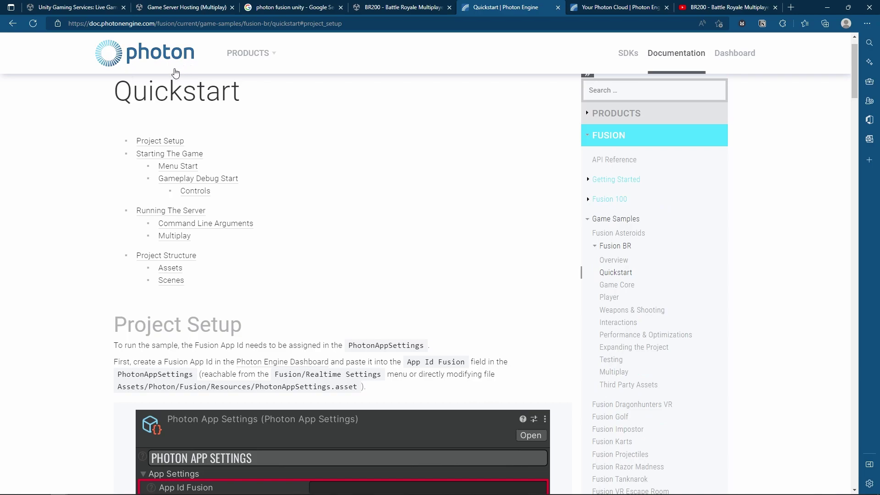
scroll(162, 296, "down", 1)
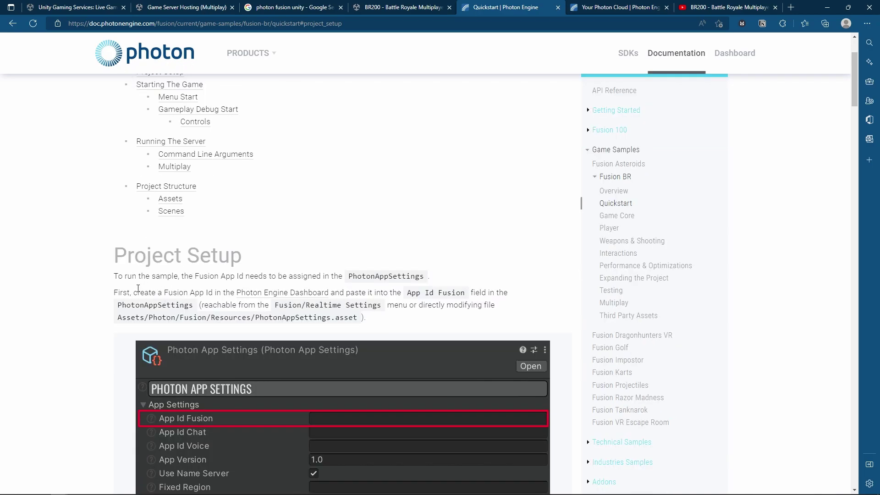
scroll(137, 288, "down", 1)
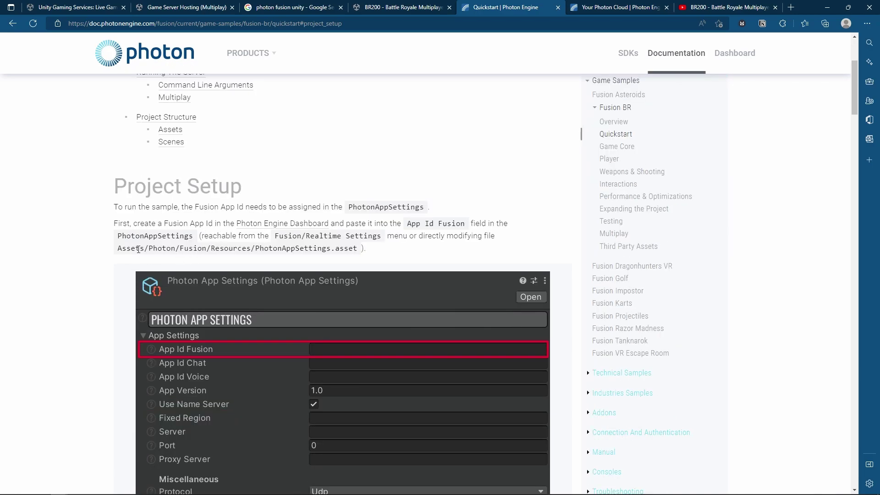
scroll(142, 243, "up", 2)
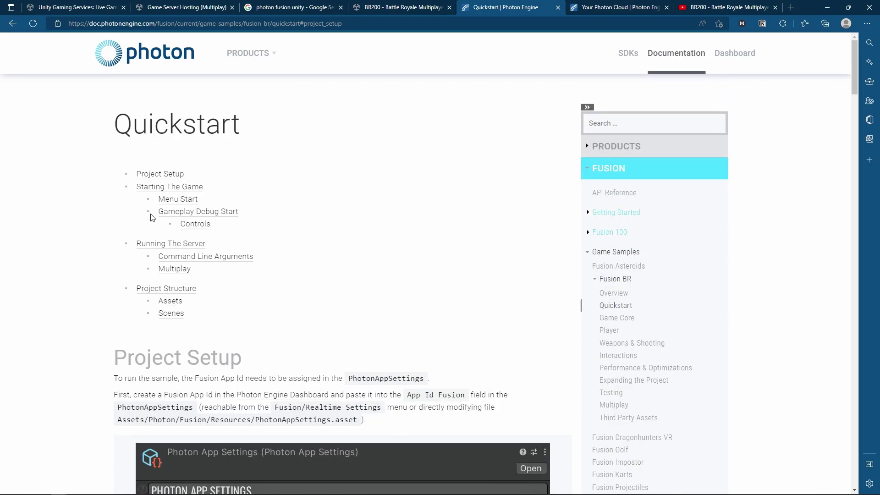
scroll(152, 284, "down", 2)
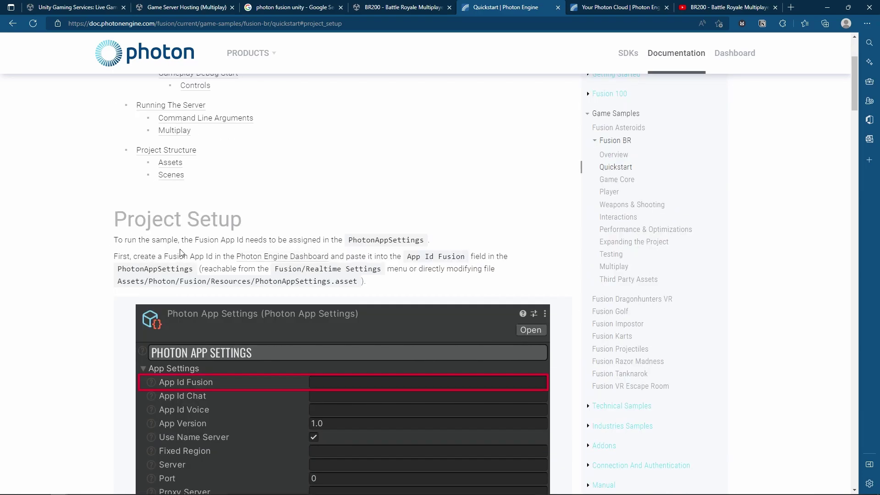
scroll(183, 253, "down", 1)
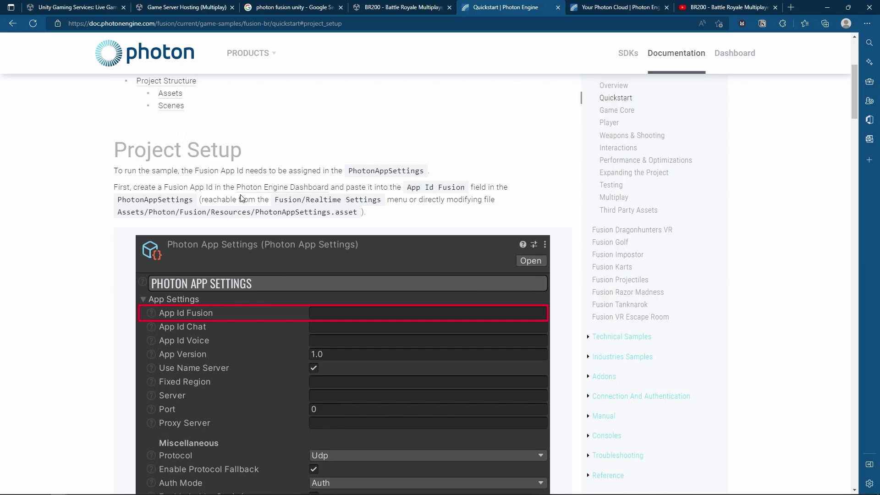
scroll(246, 195, "down", 5)
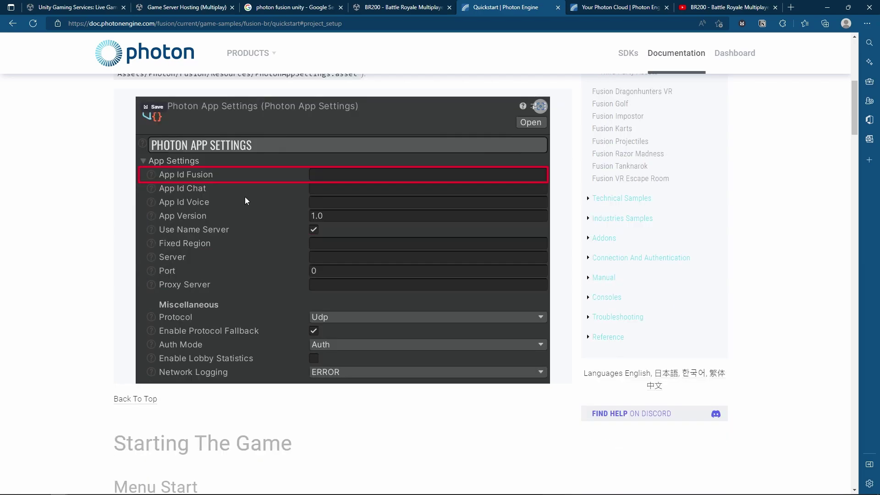
scroll(234, 151, "up", 2)
scroll(233, 147, "up", 6)
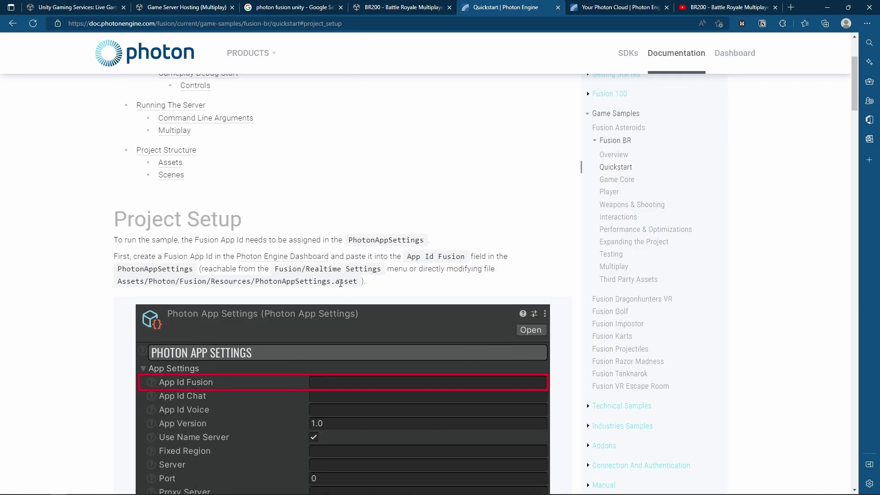
Step: Open the management page of the UnityGoBrrrr Fusion app in the Photon dashboard and reveal its full App ID for copying
key("alt+Tab")
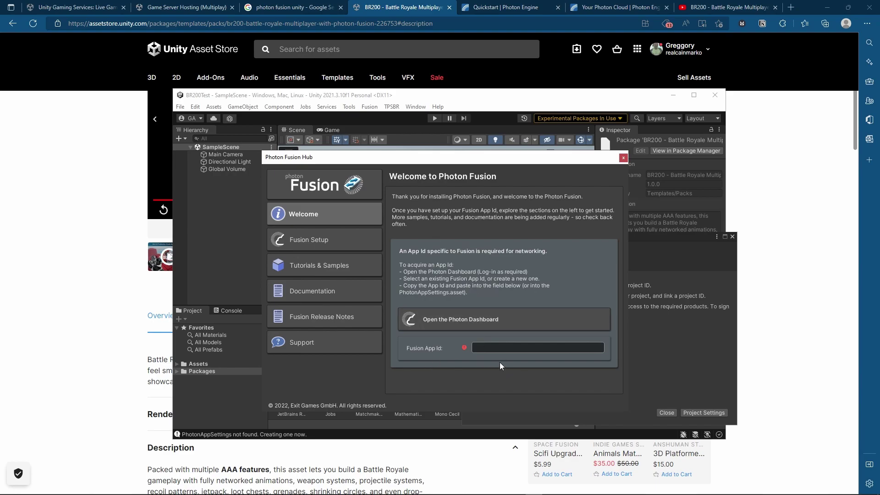
left_click(616, 8)
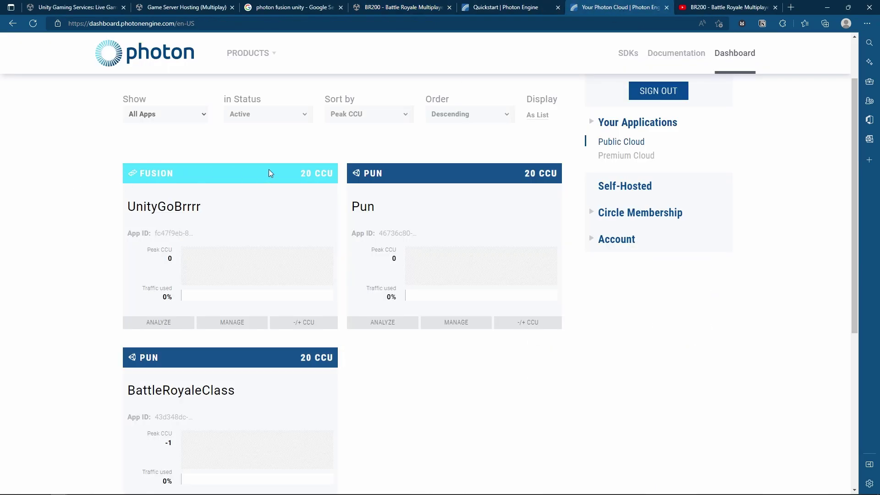
scroll(279, 188, "up", 2)
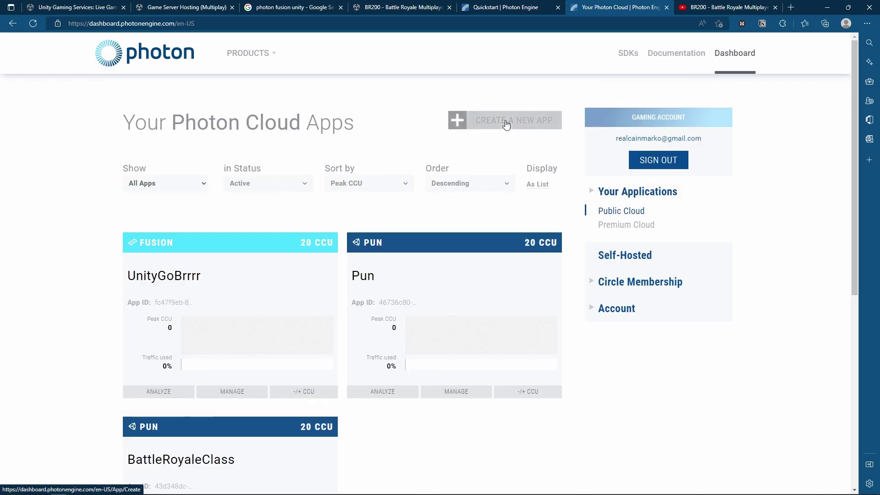
scroll(139, 259, "down", 2)
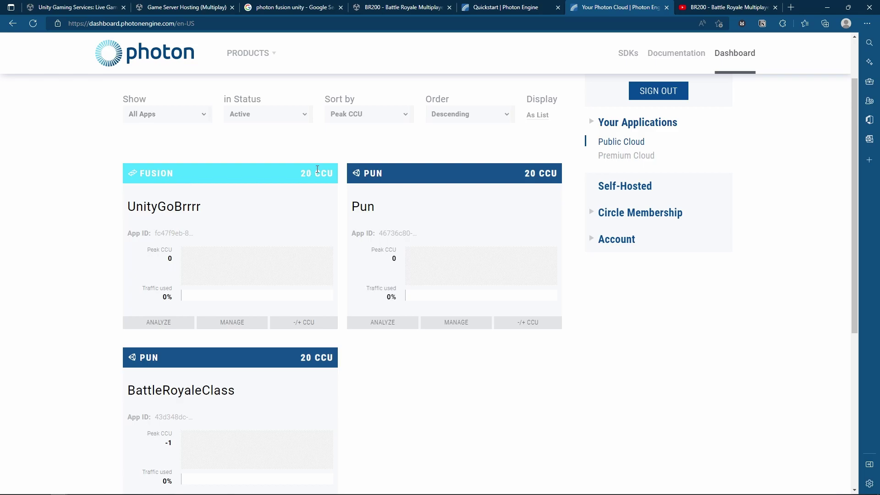
left_click(226, 326)
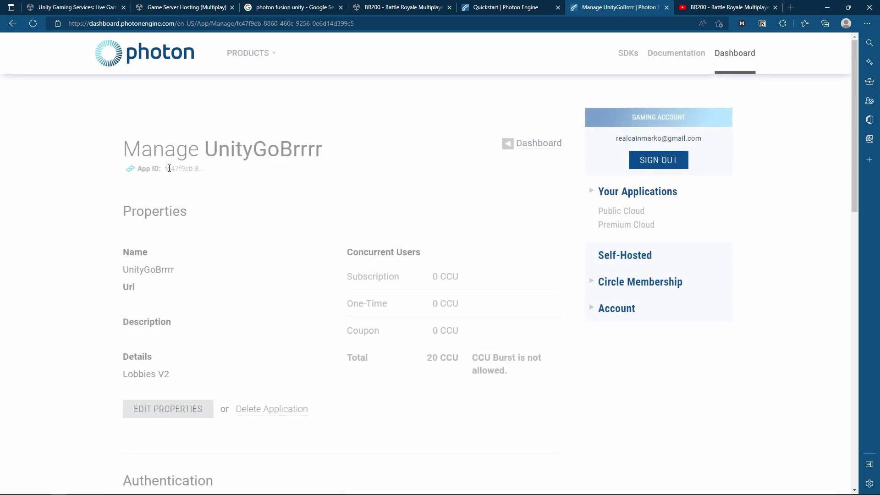
left_click(143, 169)
key("ctrl+c")
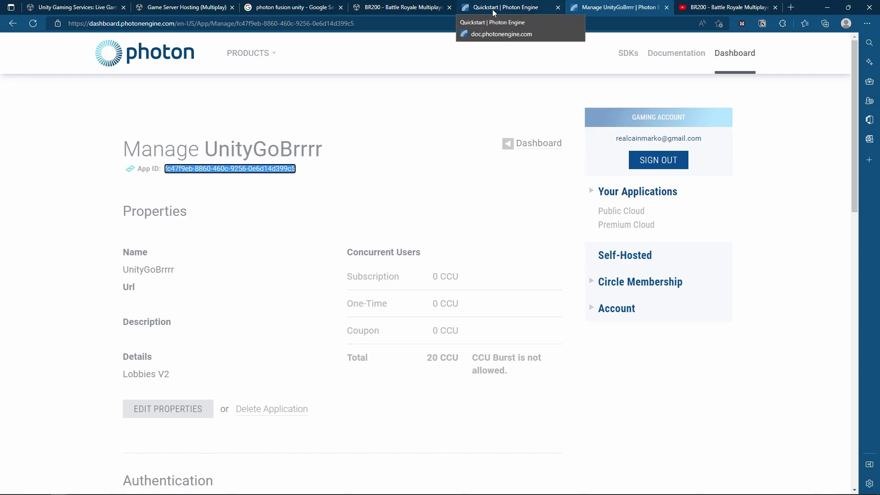
Step: Switch to the Unity editor, paste the copied app ID as the Fusion App Id and close the Photon Fusion Hub
key("alt+Tab")
left_click(371, 133)
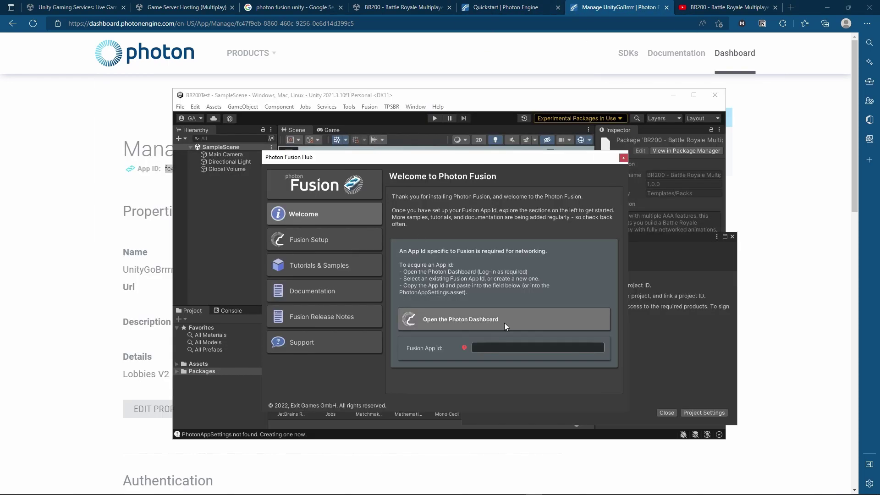
left_click(501, 348)
key("ctrl+v")
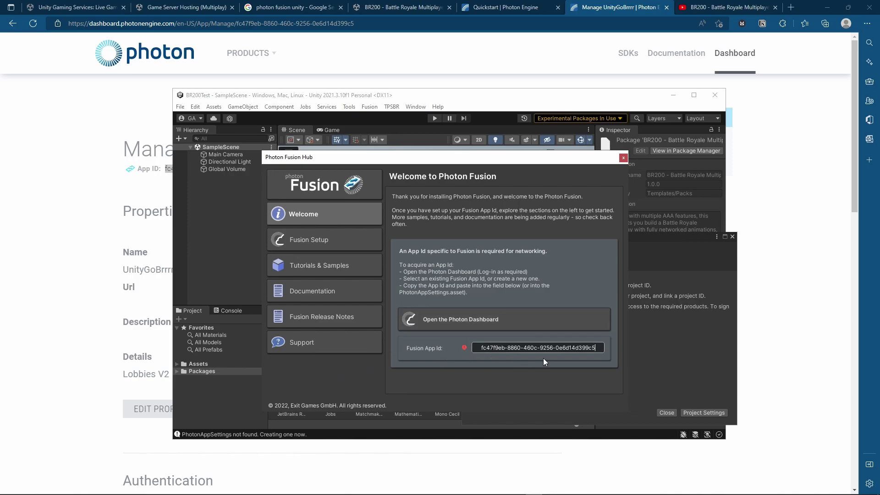
key("Return")
left_click(623, 158)
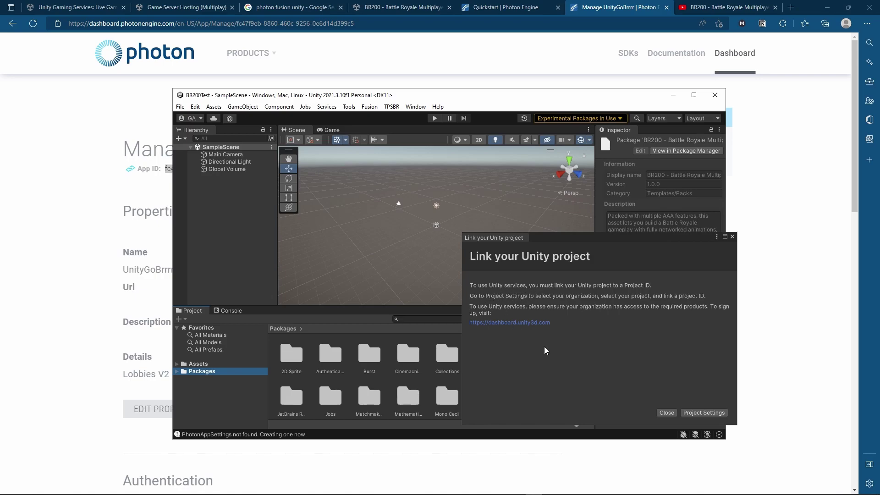
Step: Open the Services project settings from the project-link prompt, maximize the editor, and show Project Settings as a maximized floating window
left_click(696, 414)
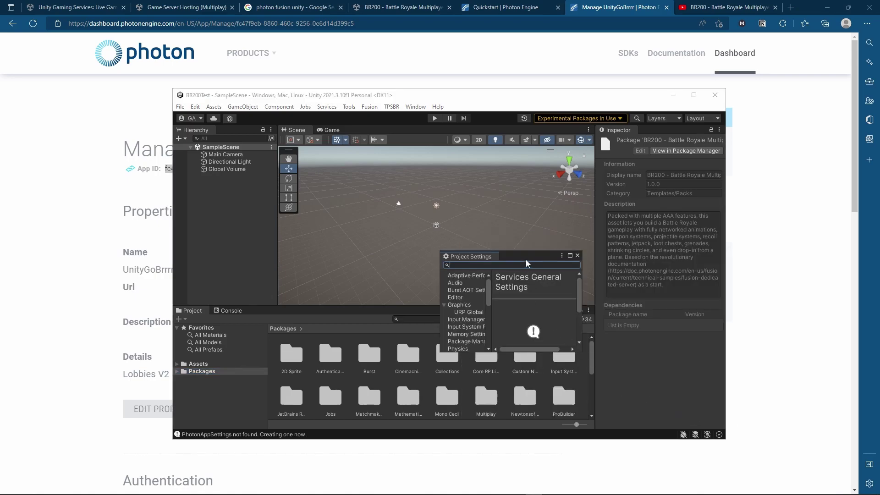
left_click_drag(527, 260, 381, 176)
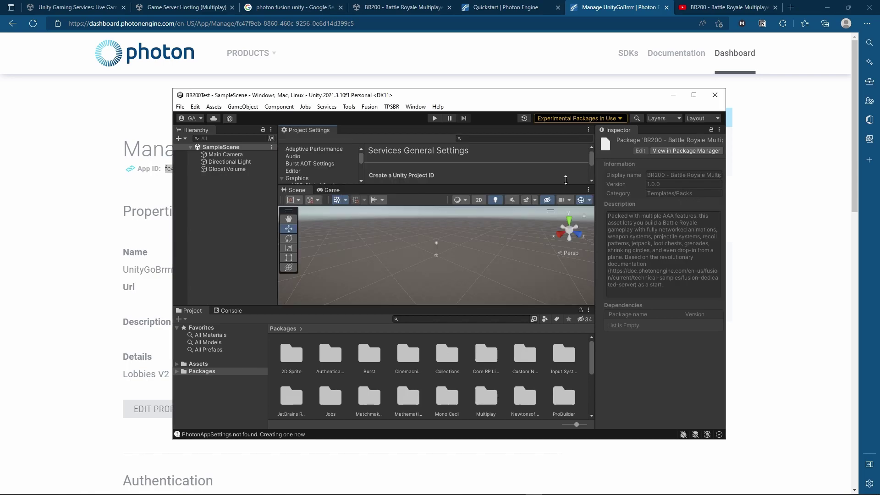
left_click(694, 96)
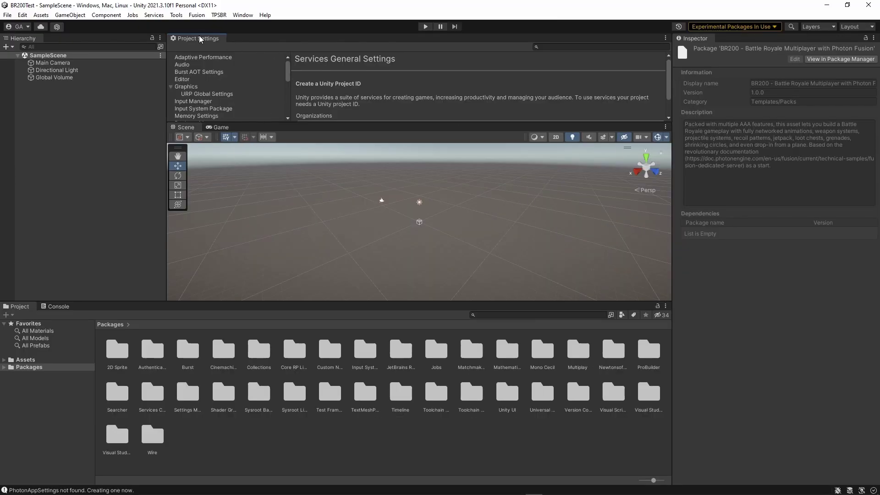
left_click_drag(201, 39, 358, 241)
left_click_drag(350, 204, 486, 191)
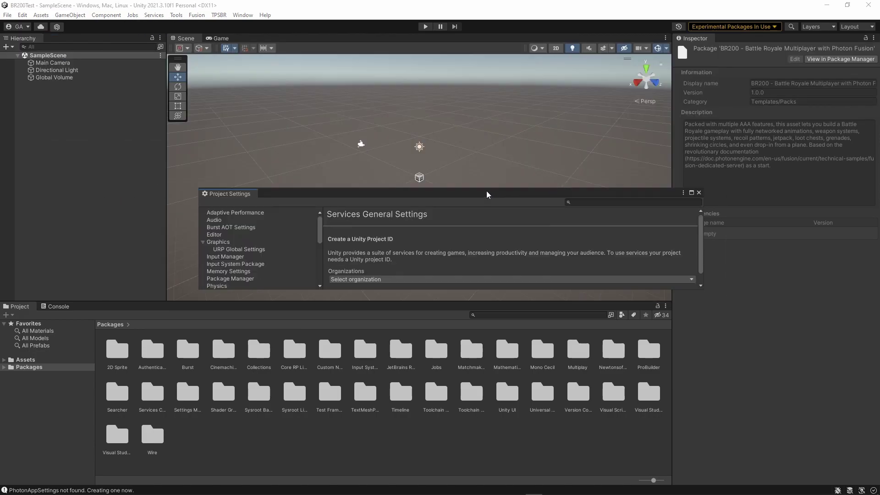
left_click(691, 193)
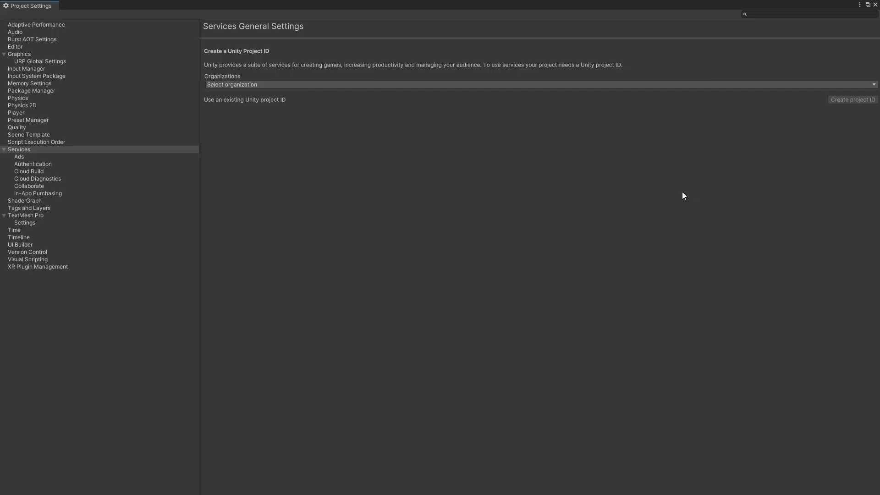
Step: Try to create a Unity project ID under the MEWE.Interactive organization
left_click(440, 88)
left_click(240, 105)
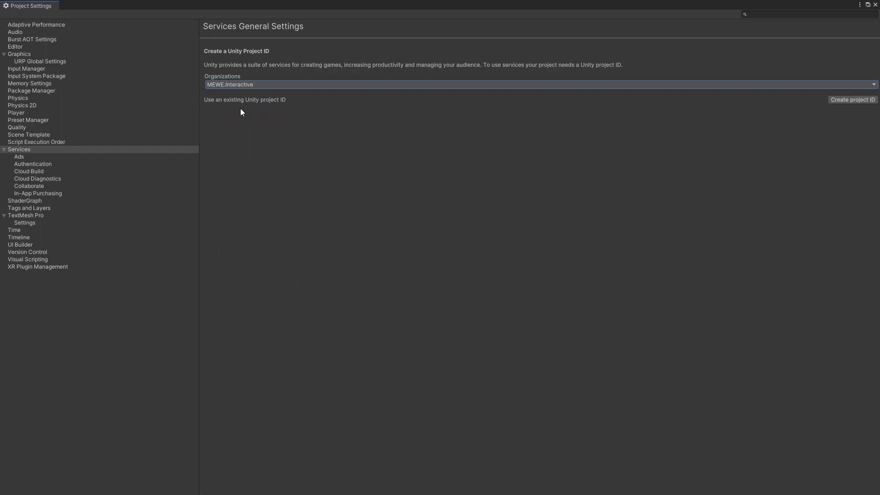
left_click(840, 98)
left_click(837, 100)
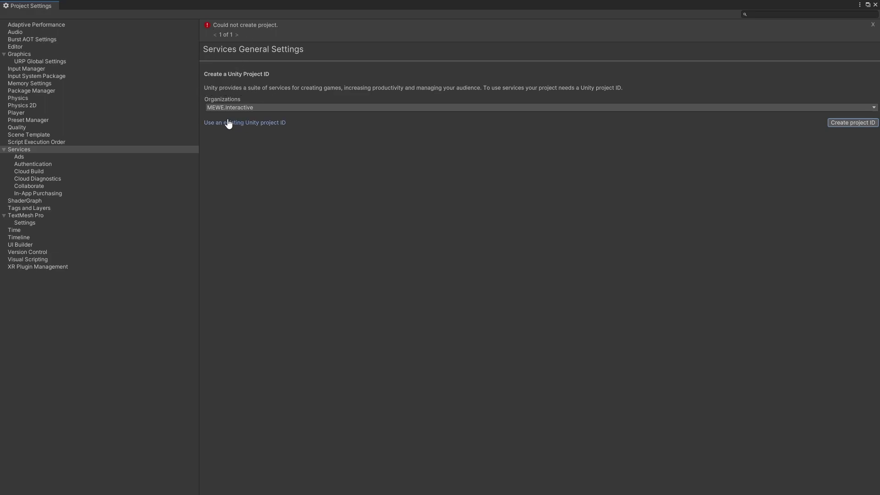
Step: Reload the Services general settings through the Authentication page and create a Unity project ID under the personal user organization
left_click(25, 165)
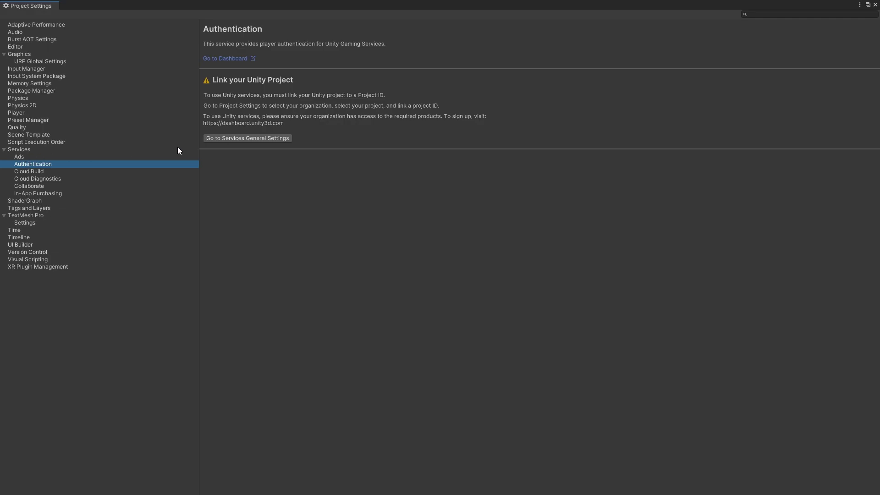
left_click(243, 138)
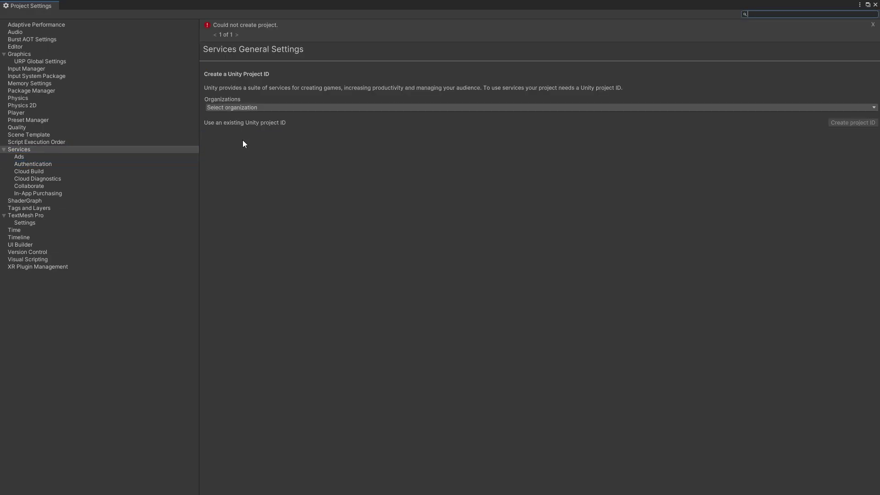
left_click(241, 107)
left_click(240, 138)
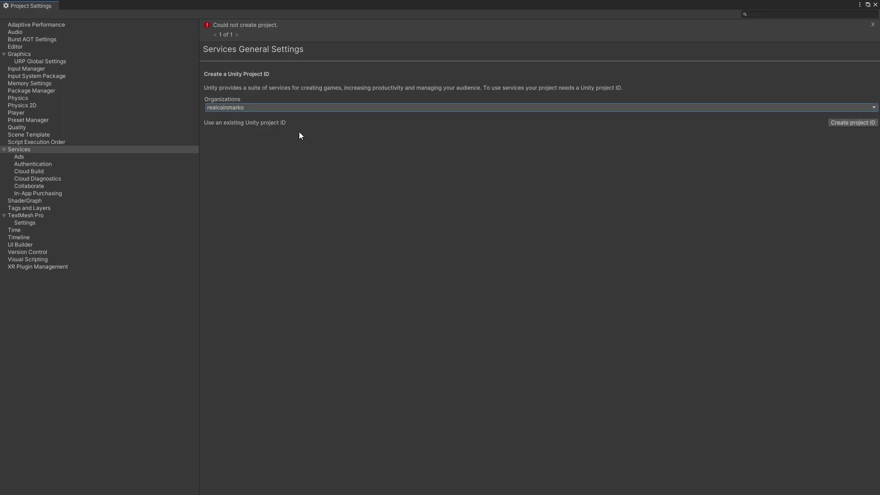
left_click(842, 122)
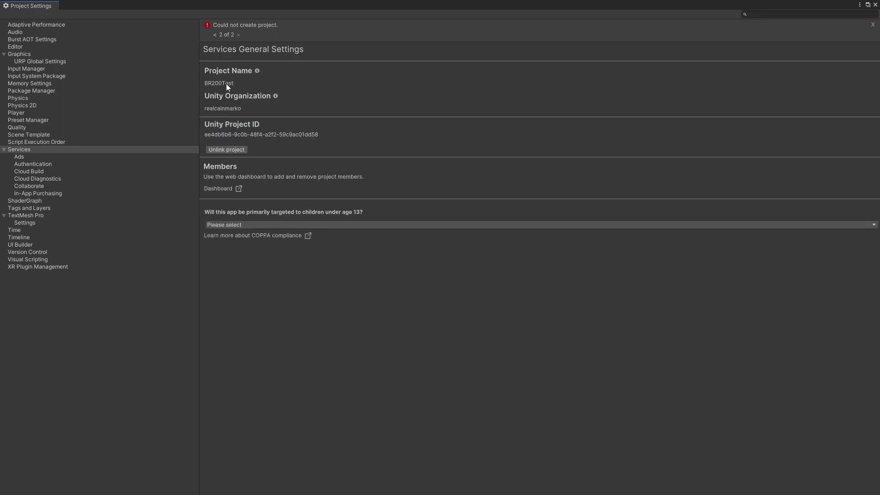
Step: Declare that the app is not primarily targeted to children under age 13 and save the answer
left_click(233, 225)
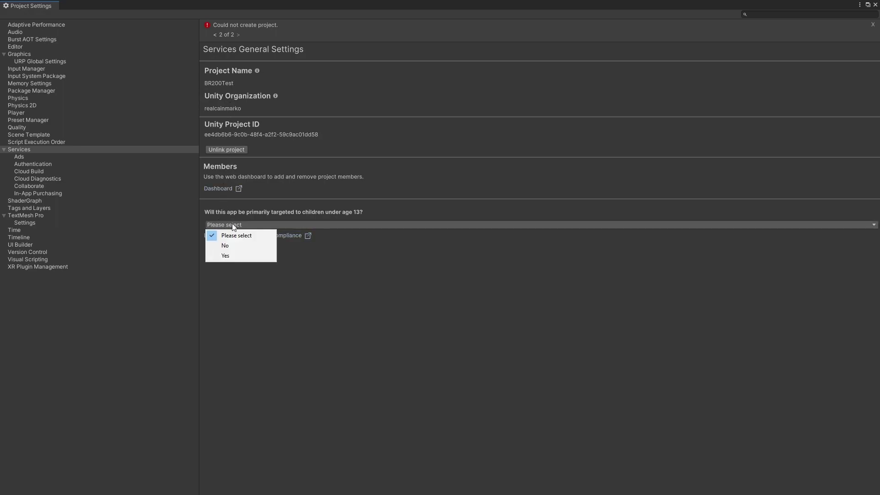
left_click(225, 250)
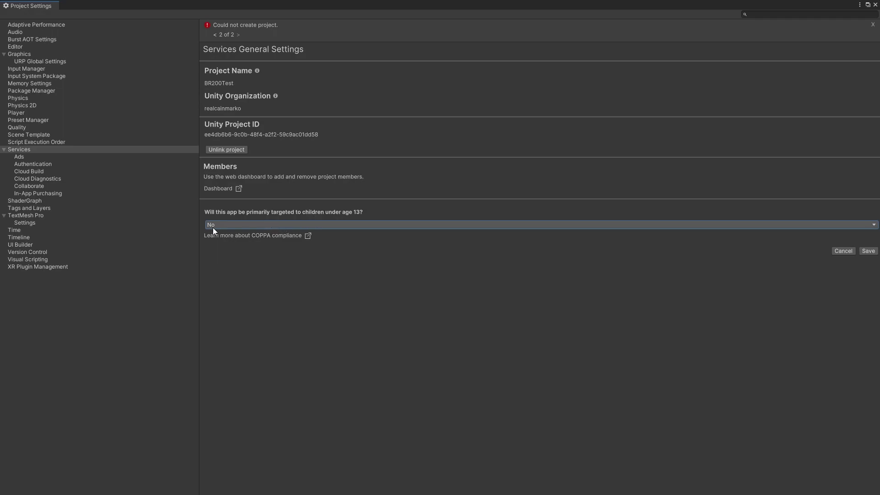
left_click(867, 251)
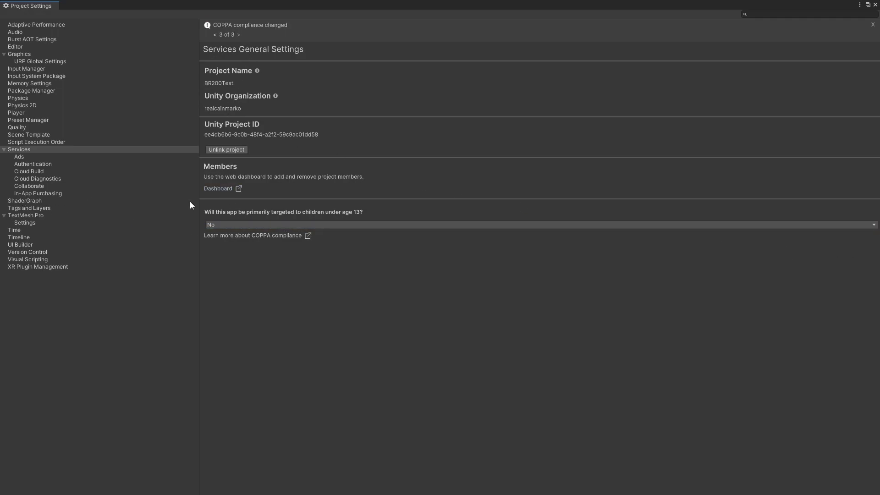
Step: Review the Ads, Authentication, Cloud Build, Cloud Diagnostics and general Services settings, and close Project Settings
left_click(20, 157)
left_click(27, 164)
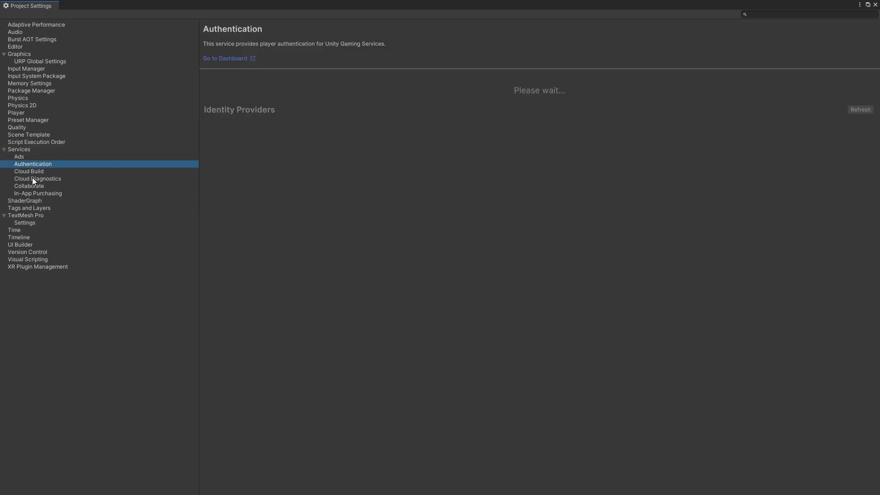
left_click(33, 178)
left_click(33, 172)
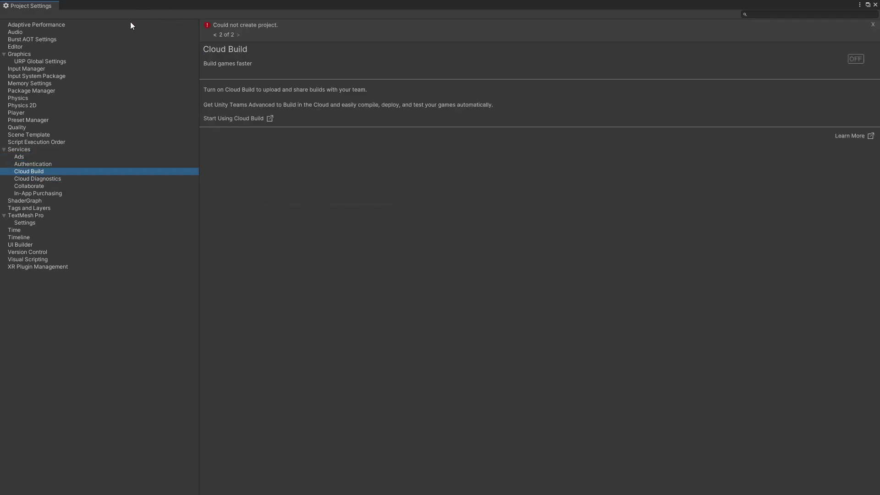
left_click(867, 4)
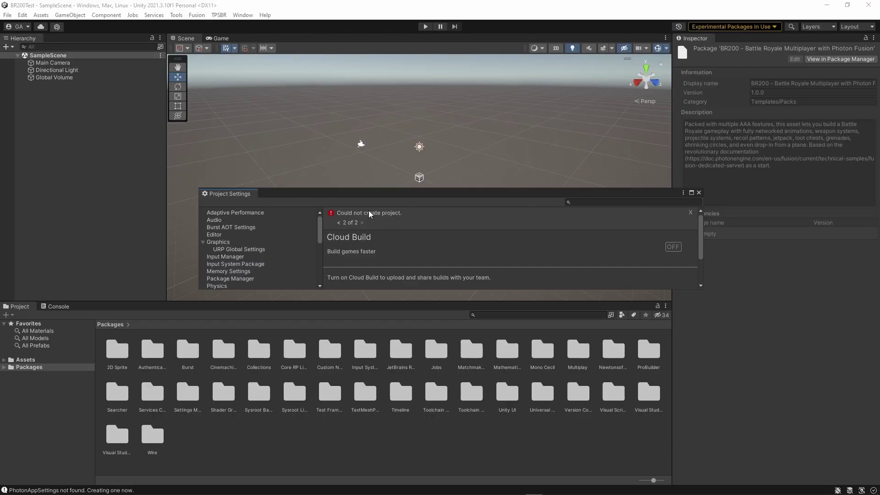
left_click(691, 193)
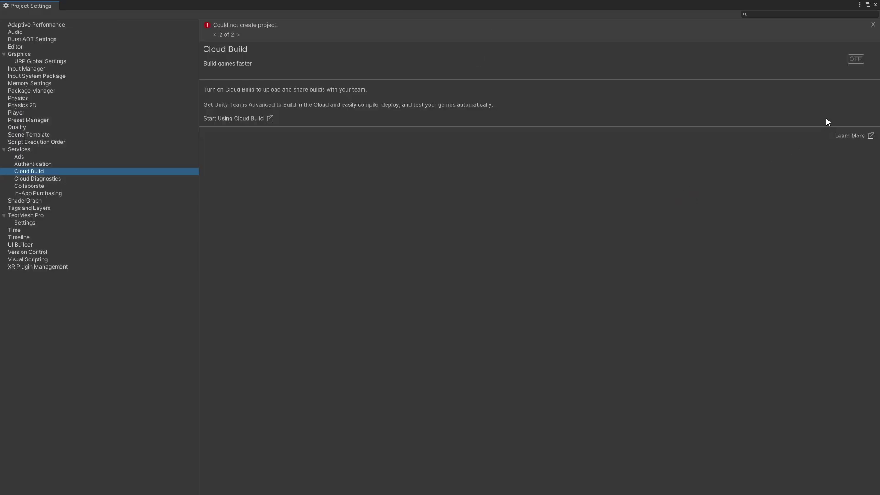
left_click(27, 179)
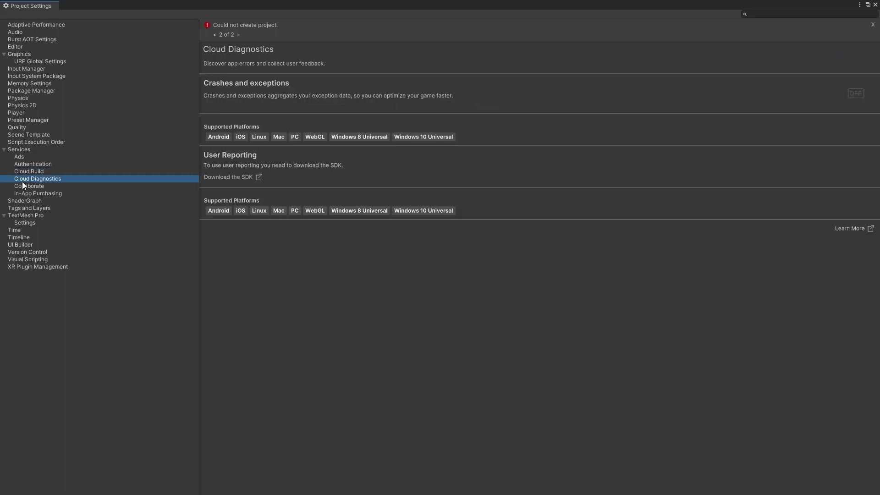
left_click(26, 150)
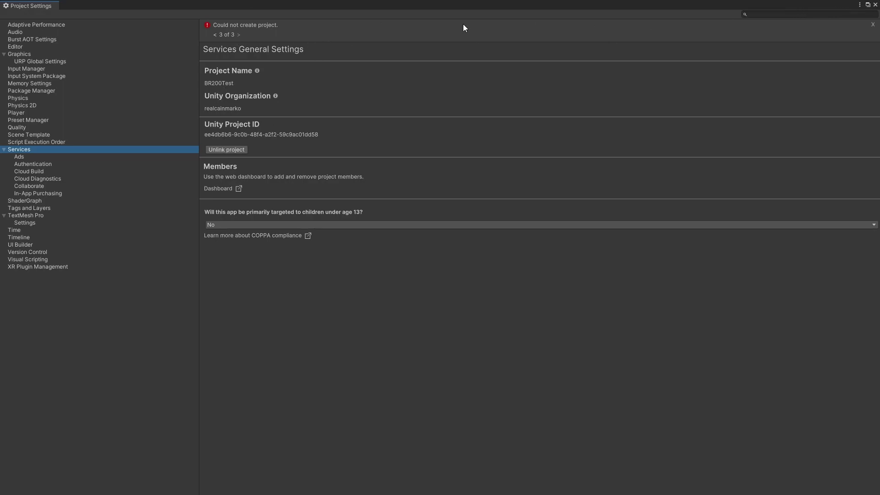
left_click(874, 4)
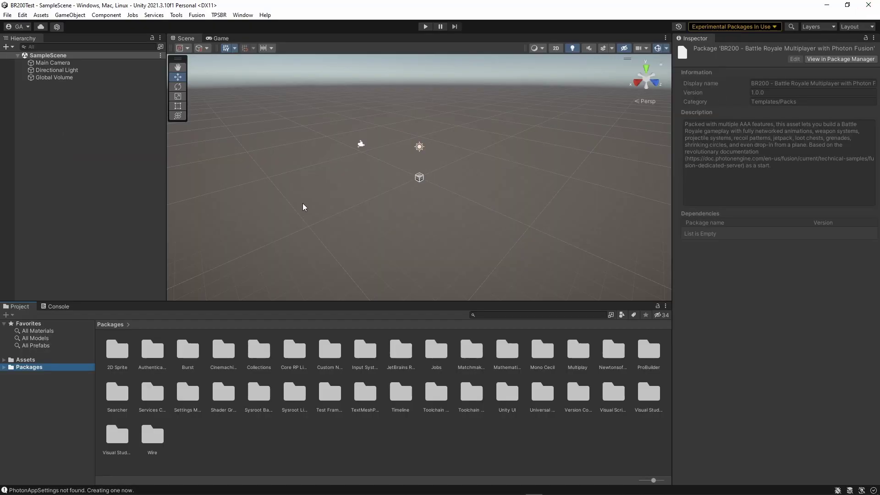
Step: Switch to the browser and read the Starting The Game section of the Photon Fusion BR Quickstart
key("alt+Tab")
left_click(379, 150)
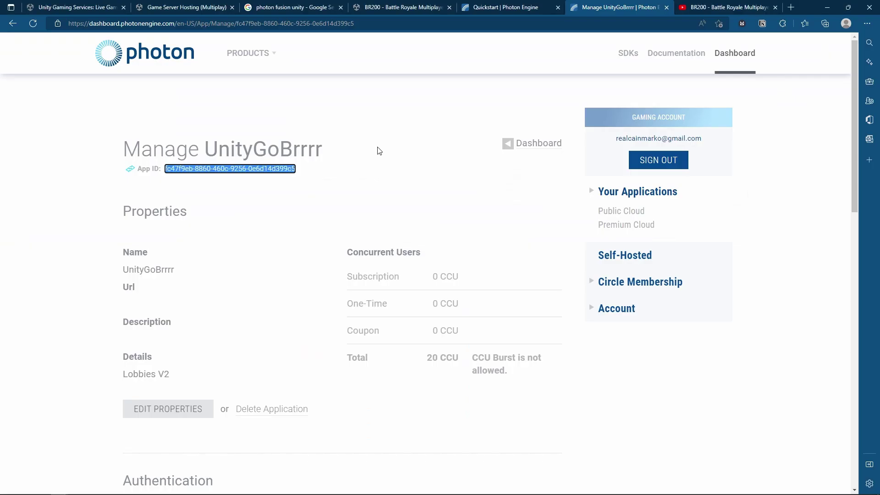
left_click(506, 7)
scroll(165, 260, "down", 6)
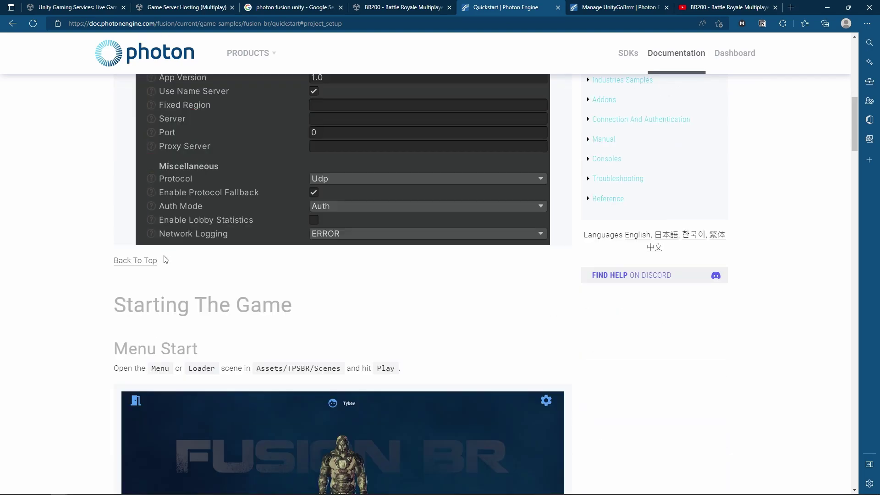
scroll(165, 260, "down", 4)
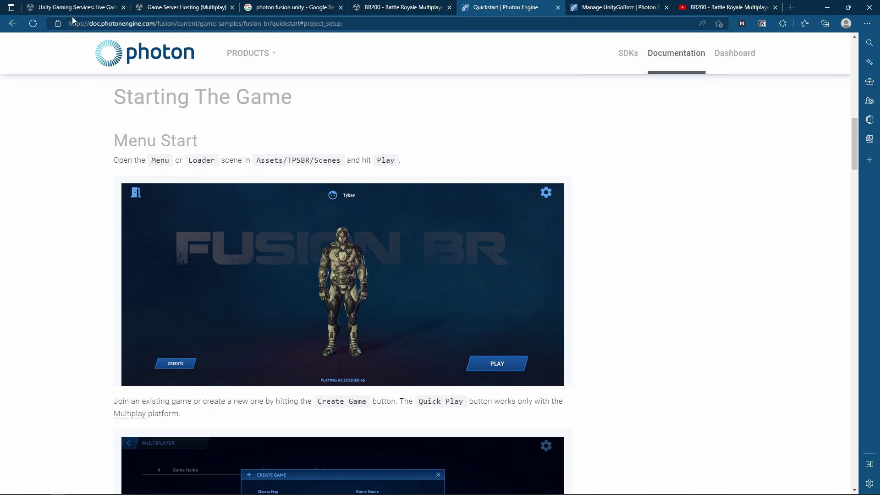
Step: Return to the Unity editor and show the contents of the project's Assets folder
key("alt+Tab")
key("alt+Tab")
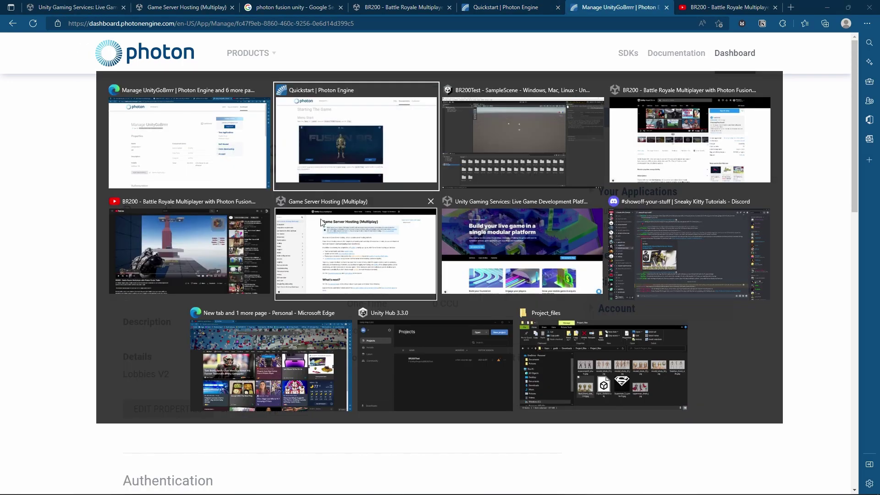
left_click(498, 154)
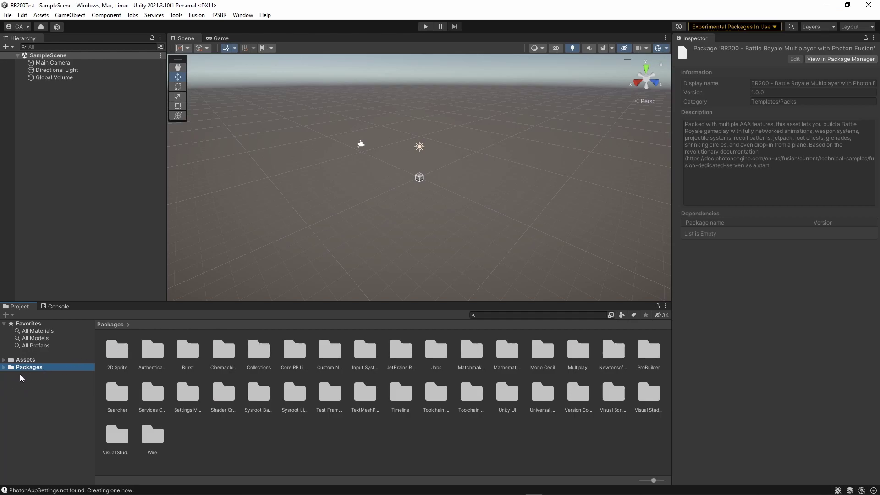
left_click(26, 359)
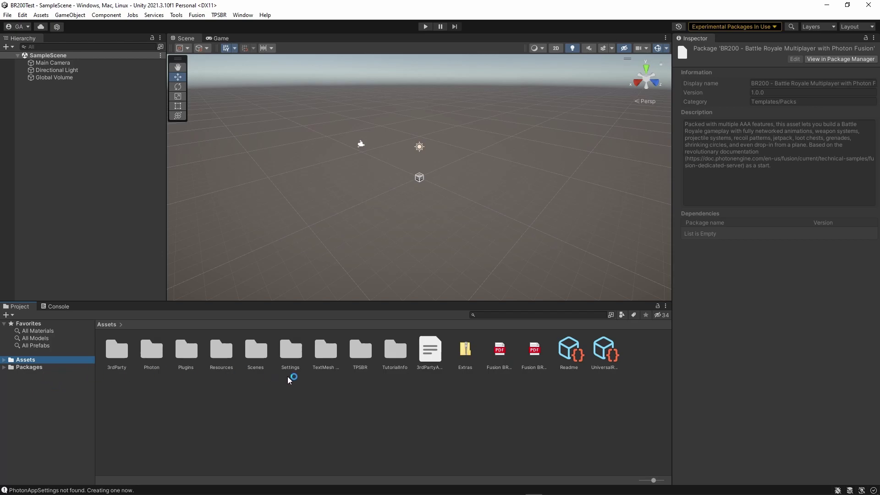
left_click(31, 366)
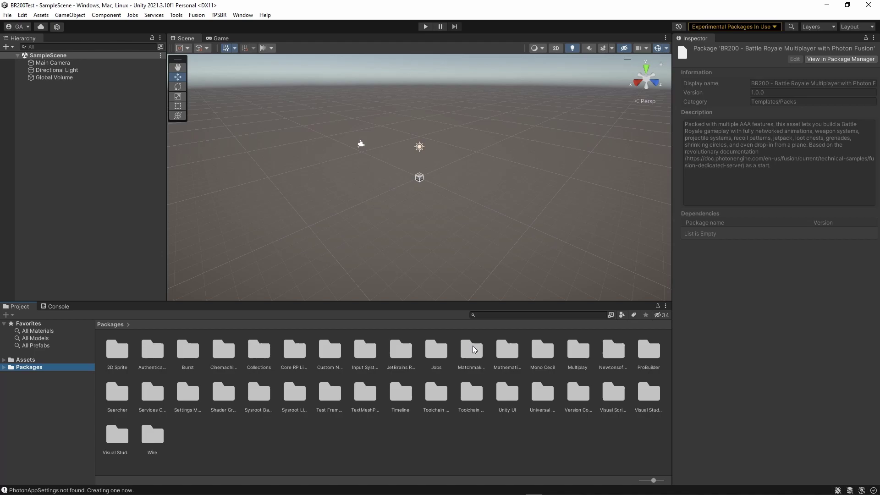
left_click(28, 360)
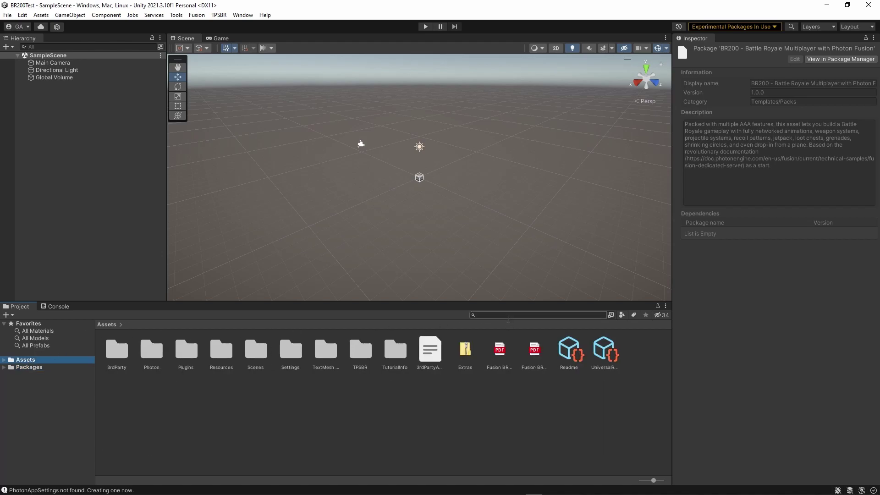
Step: Switch to the browser and check the scene folder path in the Quickstart's Menu Start instructions
key("alt+Tab")
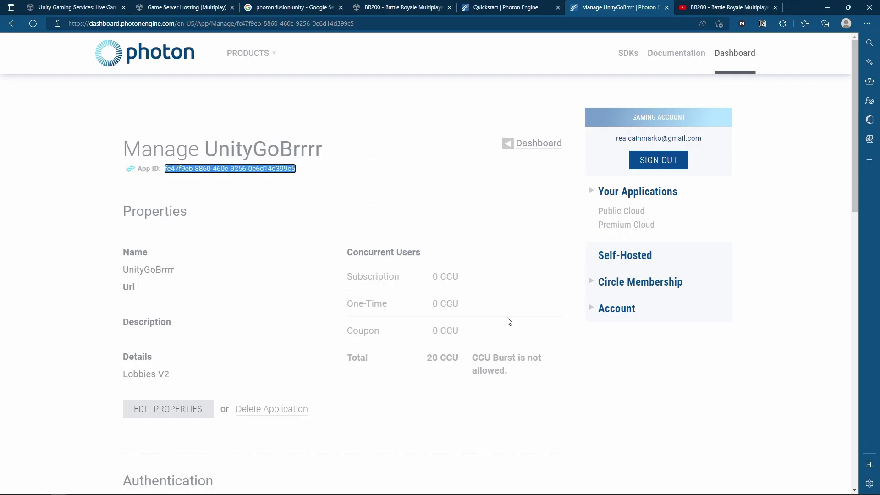
left_click(497, 7)
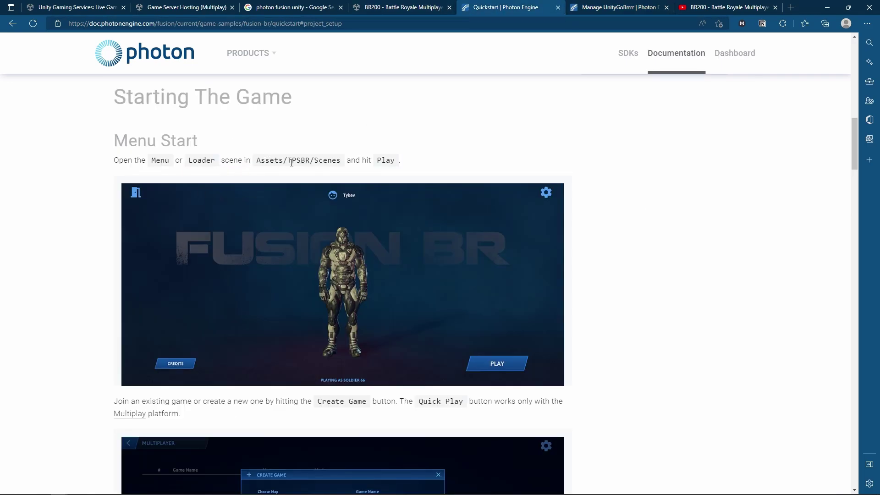
left_click_drag(291, 162, 318, 160)
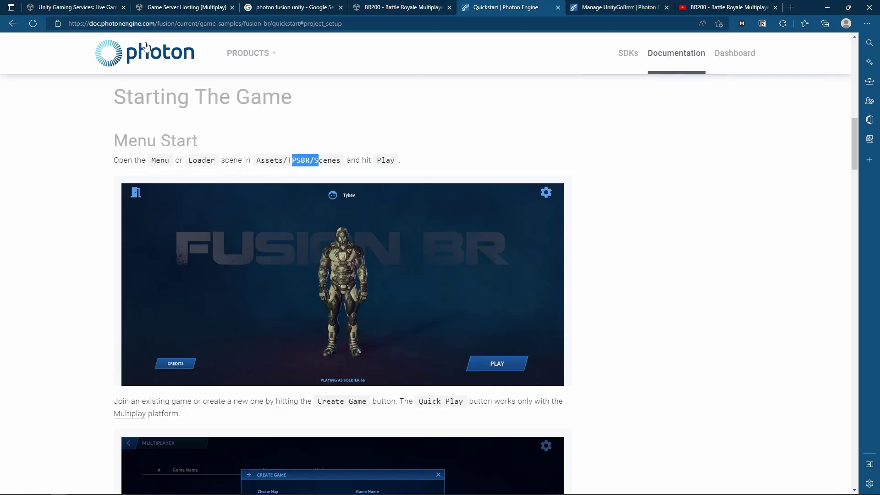
Step: Close the BR200 YouTube and Game Server Hosting (Multiplay) browser pages and switch back to the Unity editor
key("alt+Tab")
key("alt+Tab")
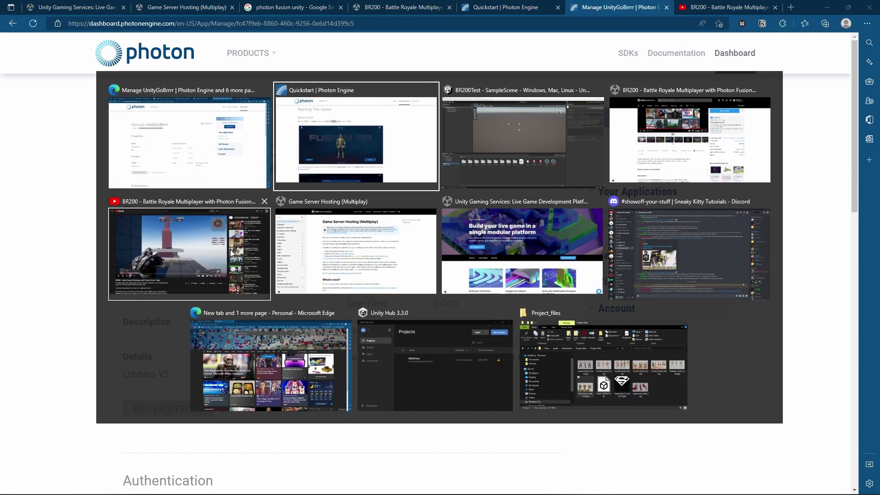
left_click(265, 202)
left_click(347, 202)
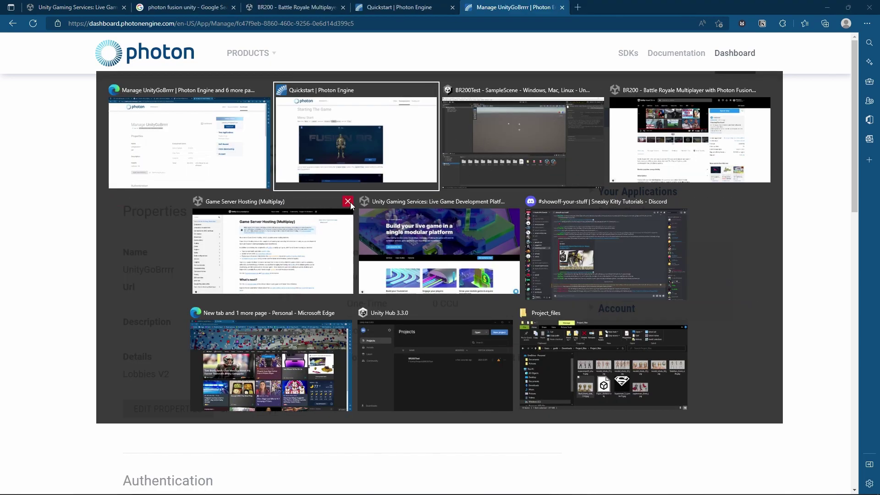
left_click(539, 161)
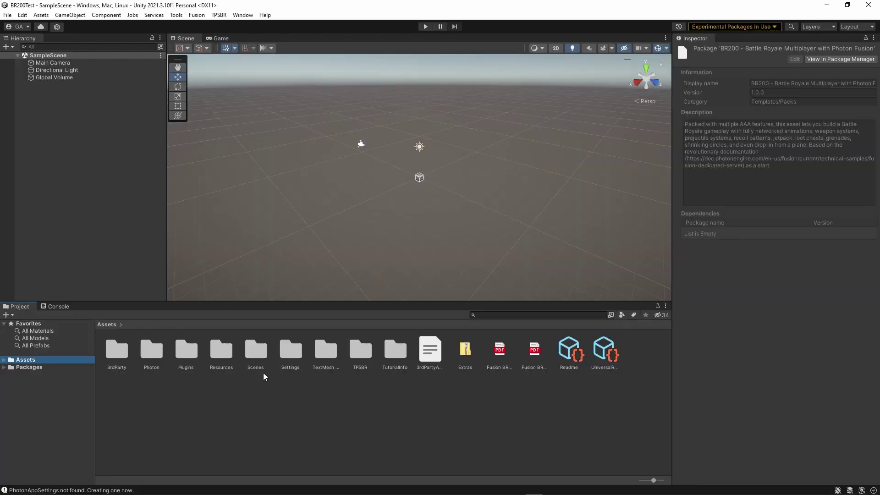
Step: Open the Assets/TPSBR/Scenes folder and select the Menu scene
double_click(352, 362)
double_click(358, 352)
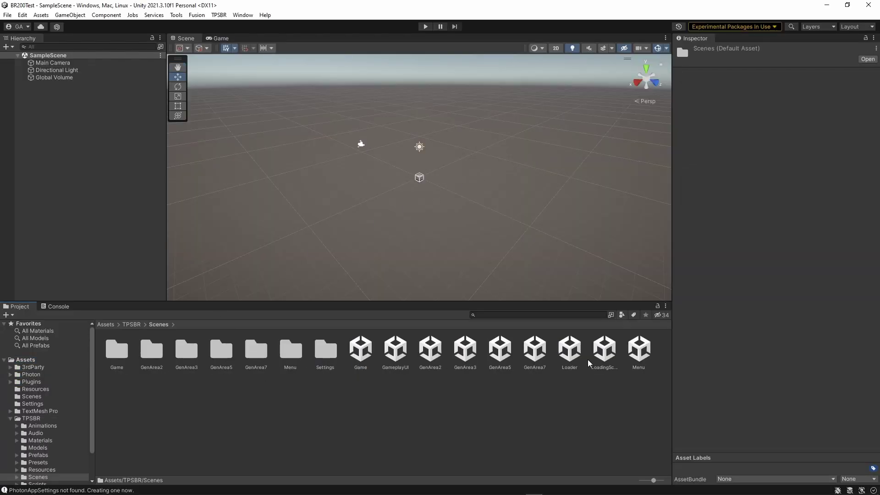
left_click(573, 357)
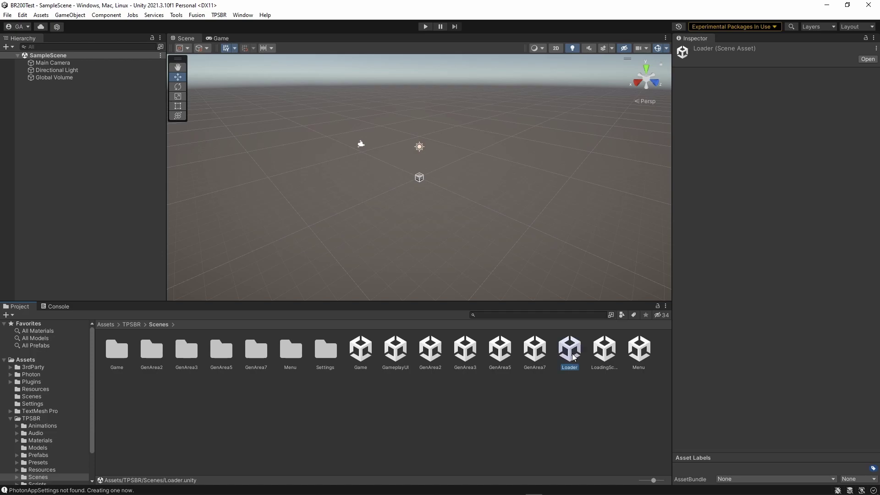
left_click(641, 360)
Step: Close the Photon app management page in the browser, recheck the Menu Start instructions and return to the Unity editor
key("alt+Tab")
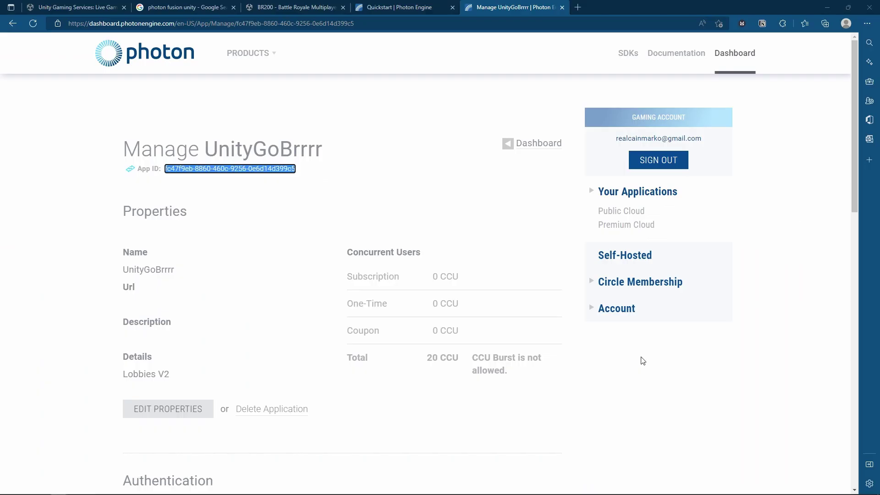
left_click(562, 8)
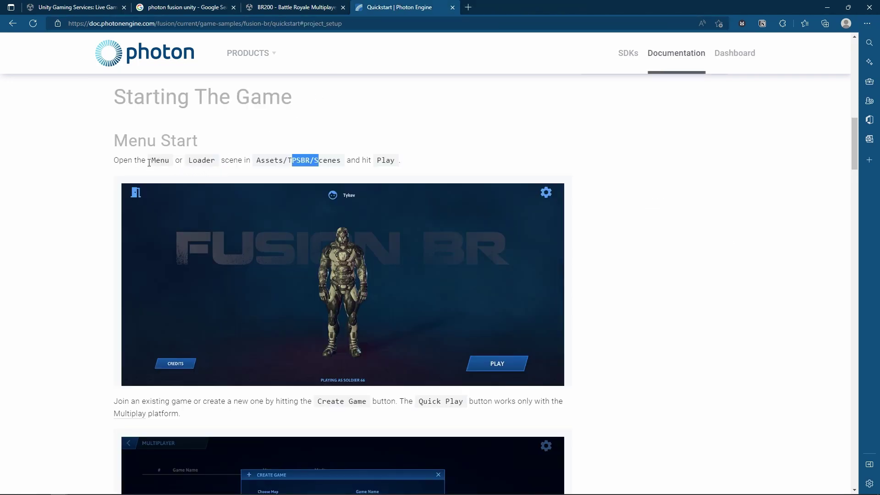
key("alt+Tab")
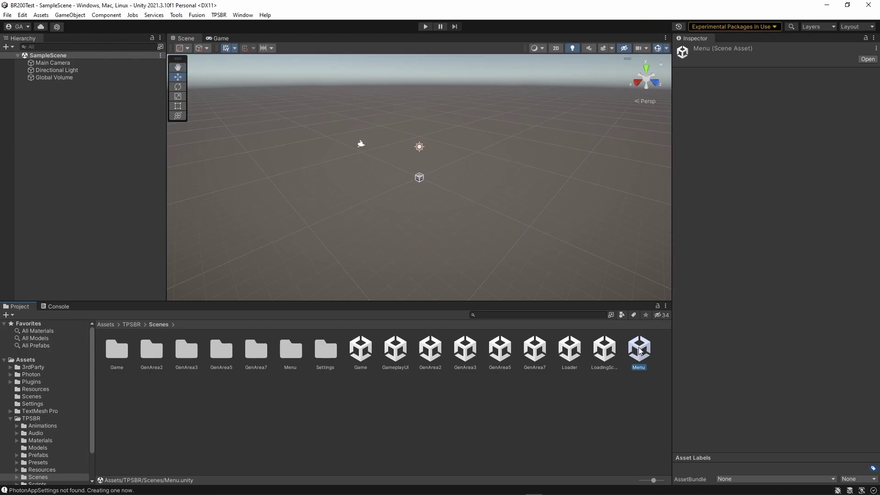
Step: Open the Menu scene, show the Game view and start Play mode
key("Return")
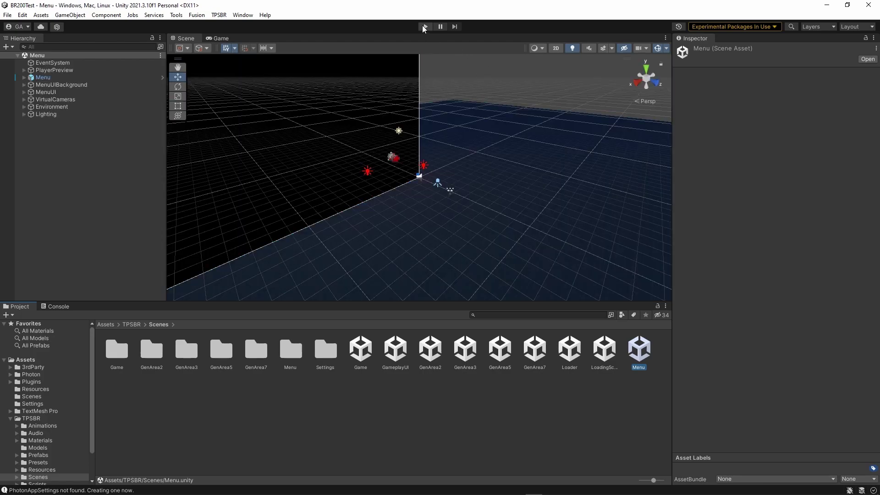
left_click(219, 38)
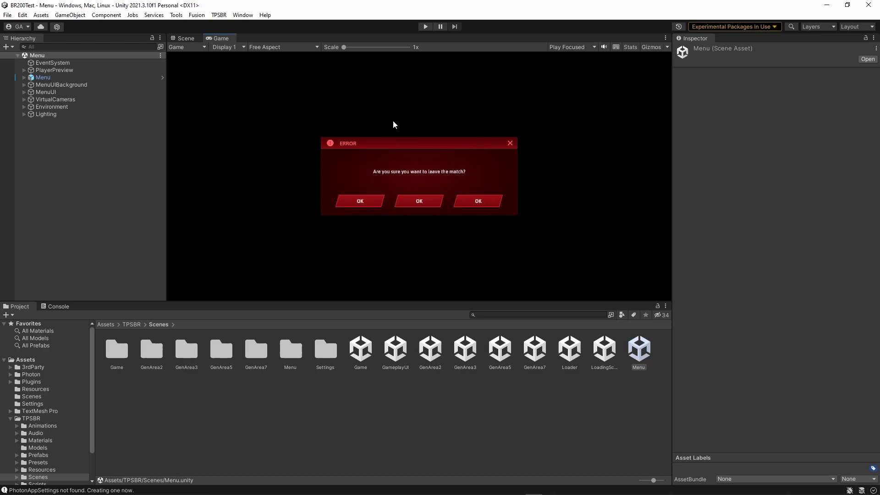
left_click(203, 48)
left_click(558, 41)
left_click(424, 27)
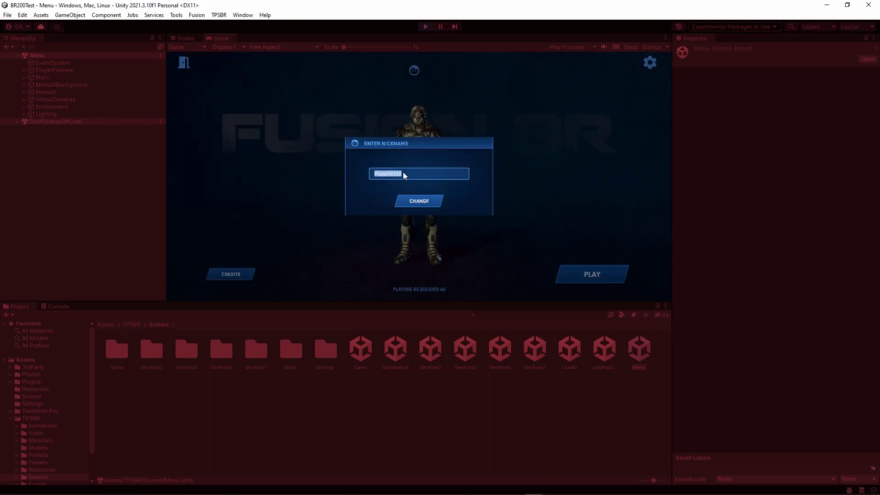
Step: Enter the player's nickname and confirm the change
type("CainGodTier")
key("Return")
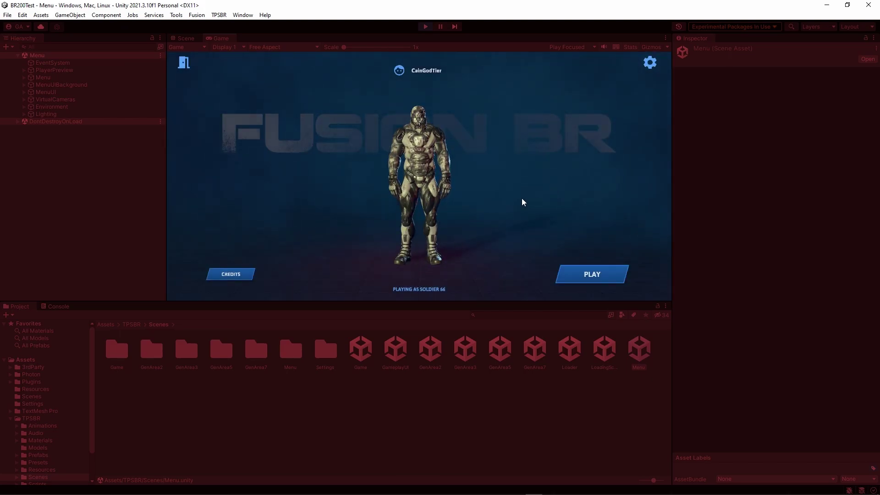
Step: Set the Game view to Play Maximized and restart Play mode
left_click(568, 47)
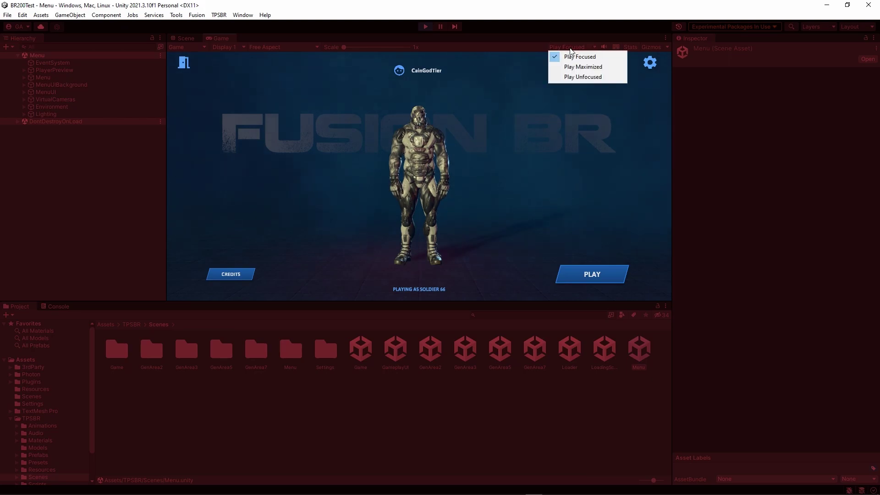
left_click(577, 67)
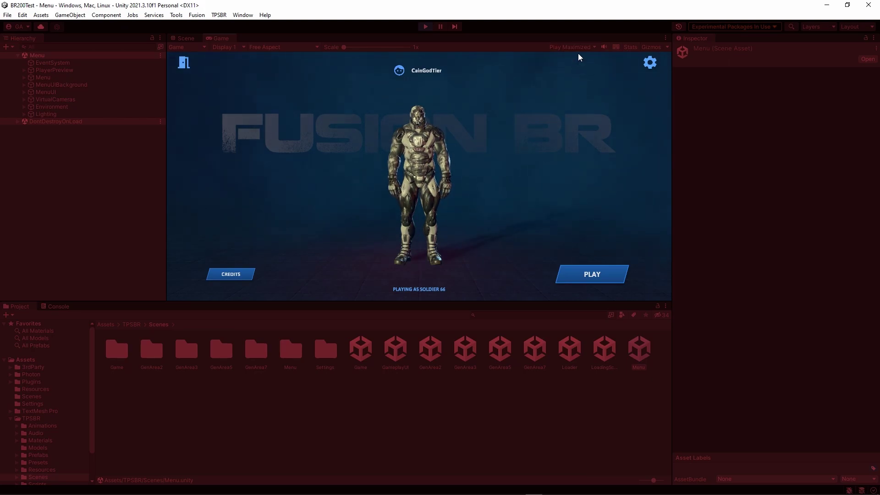
left_click(426, 27)
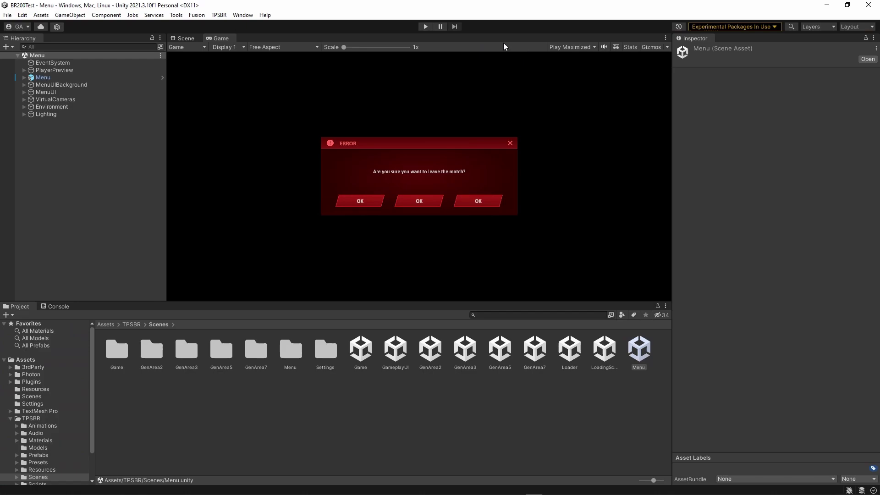
left_click(424, 26)
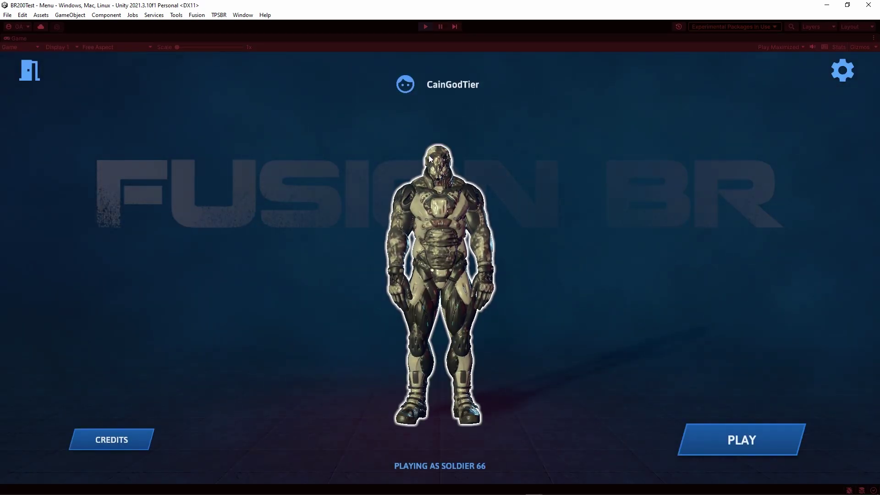
Step: Go to the game's Multiplayer screen and set the region to USA, East
left_click(721, 439)
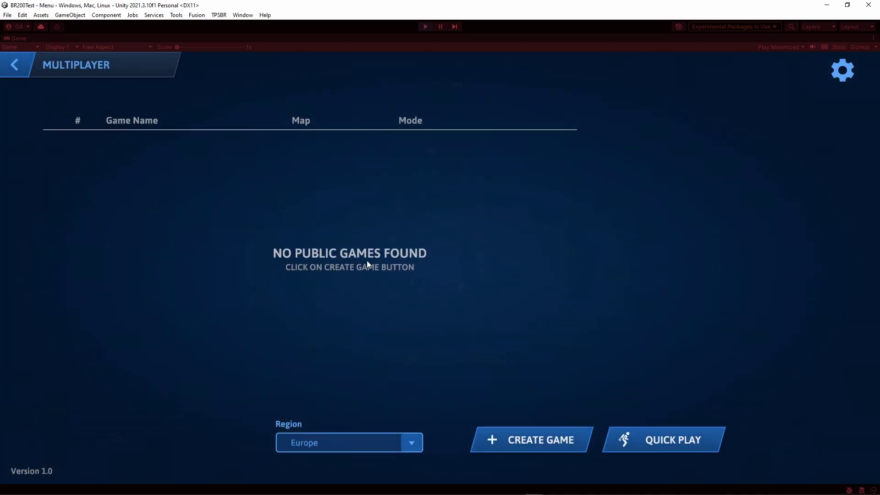
left_click(420, 448)
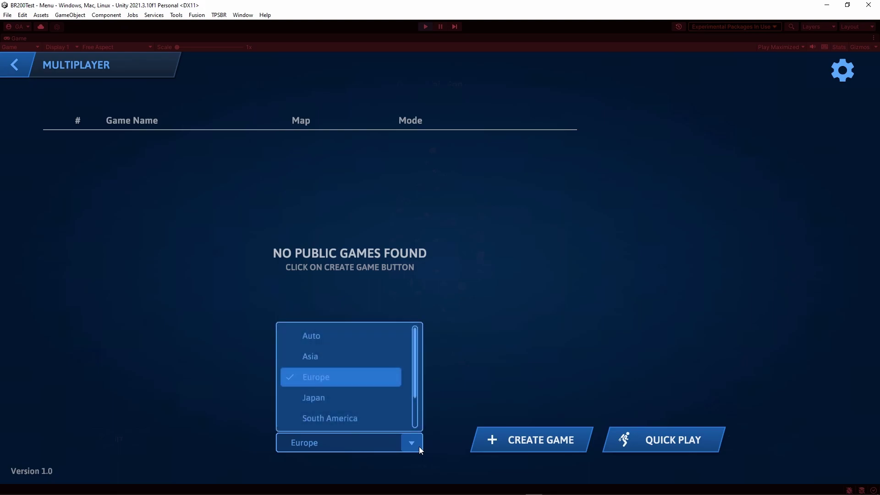
left_click(418, 447)
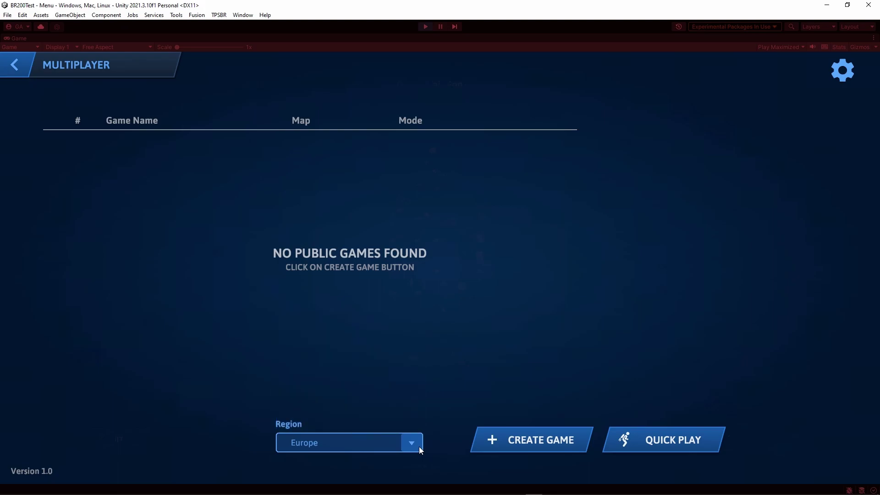
left_click(416, 446)
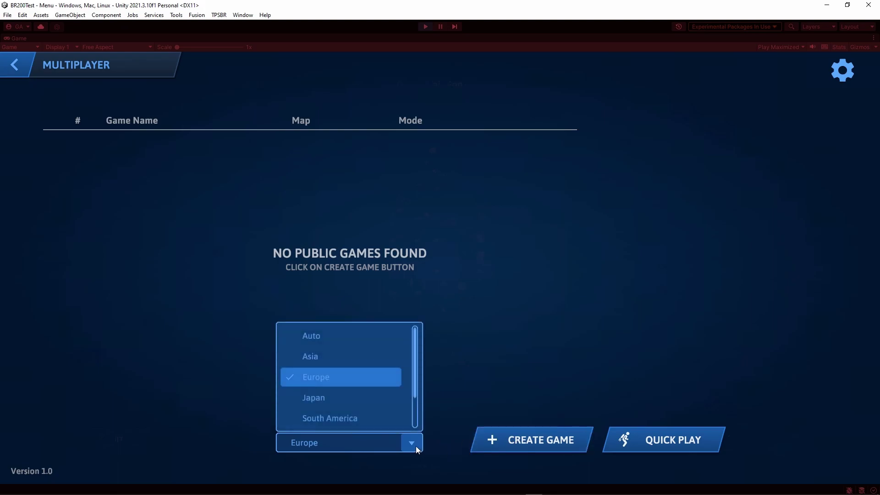
left_click_drag(415, 389, 414, 427)
left_click(334, 422)
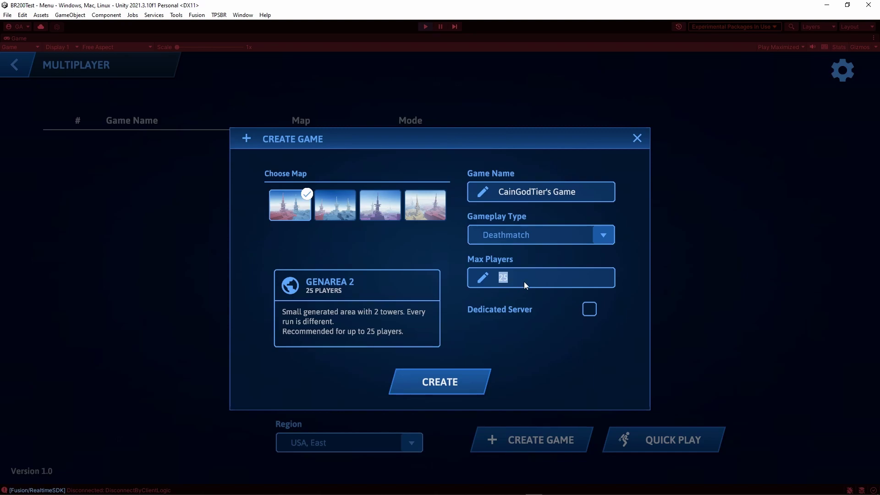
left_click(589, 309)
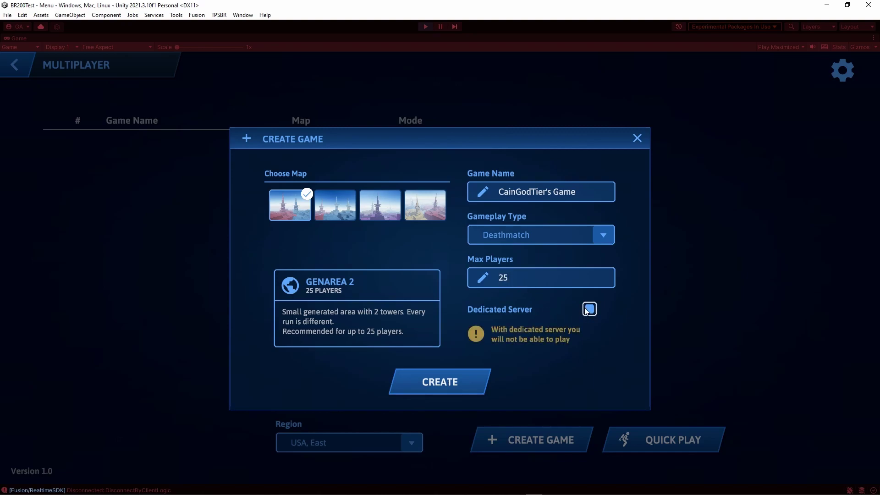
left_click(589, 309)
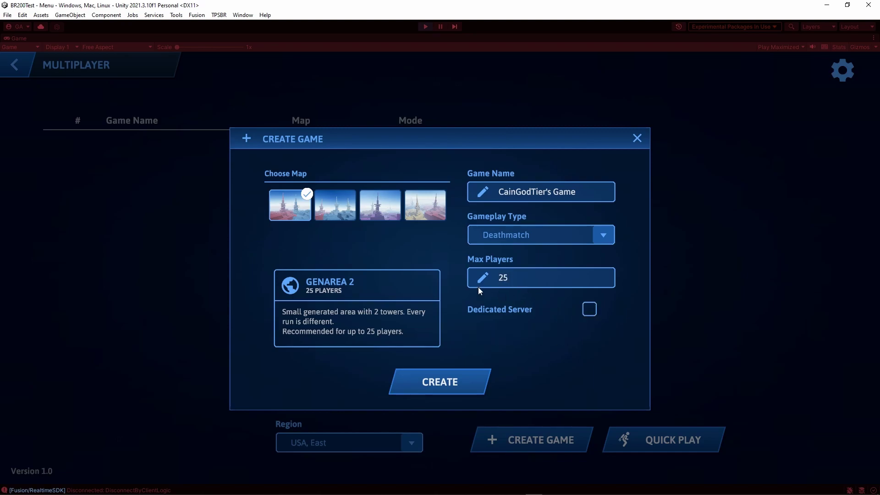
left_click(589, 309)
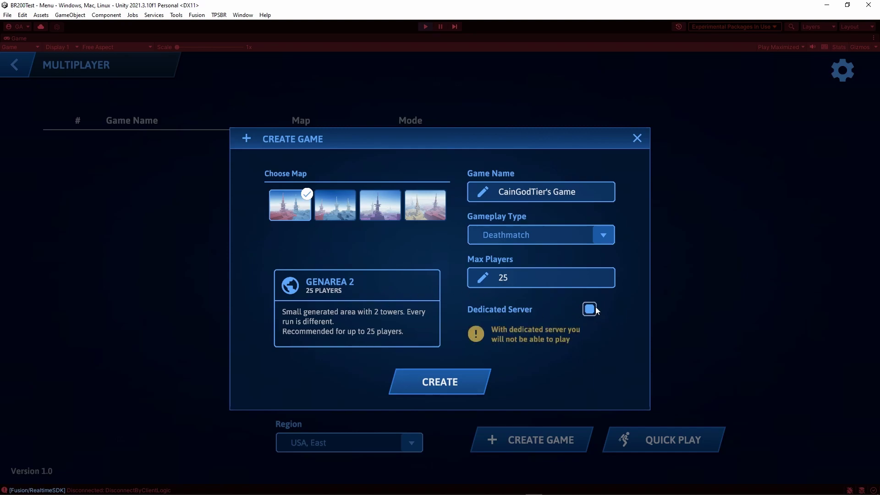
left_click(589, 309)
Step: Set Max Players to 50 and create the Deathmatch game on the GenArea 2 map
left_click(482, 282)
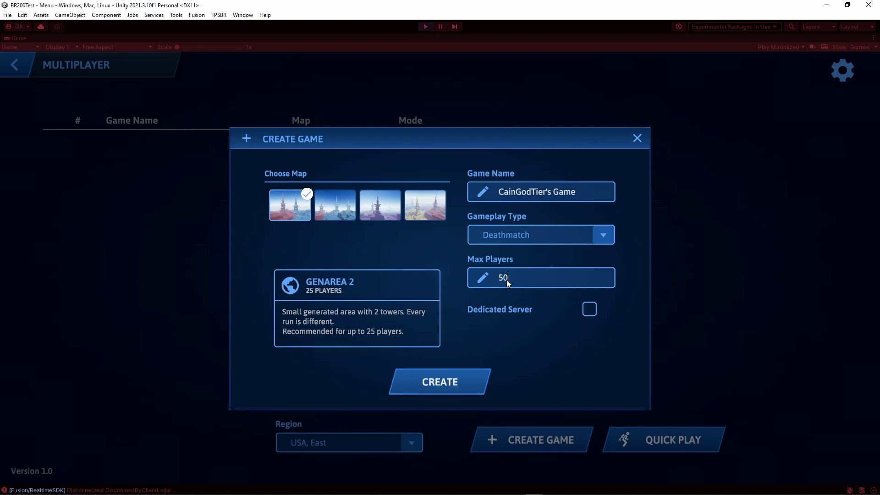
left_click(444, 382)
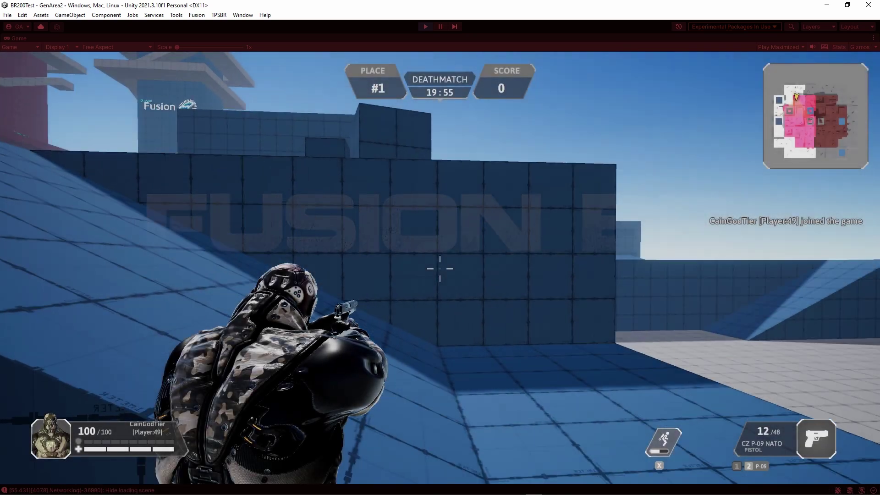
Step: Playtest the Deathmatch by running and jumping through the blue and red areas of the GenArea 2 map
key("w")
key("w")
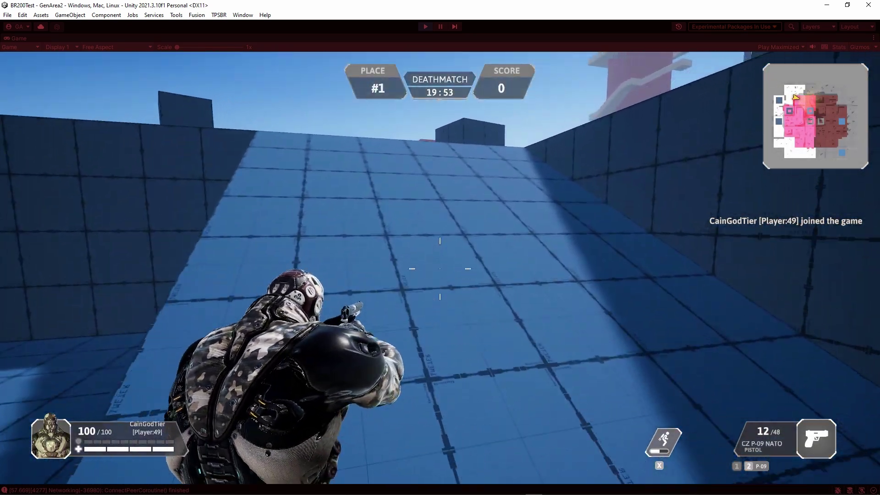
key("w")
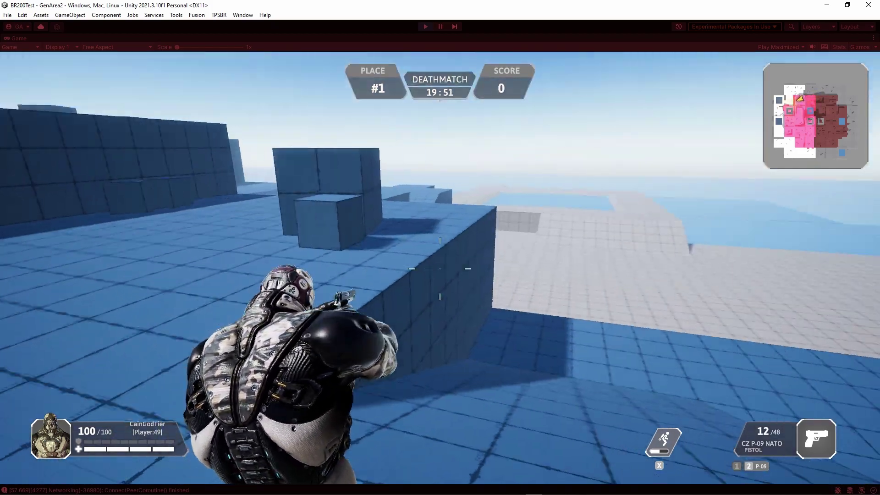
key("w")
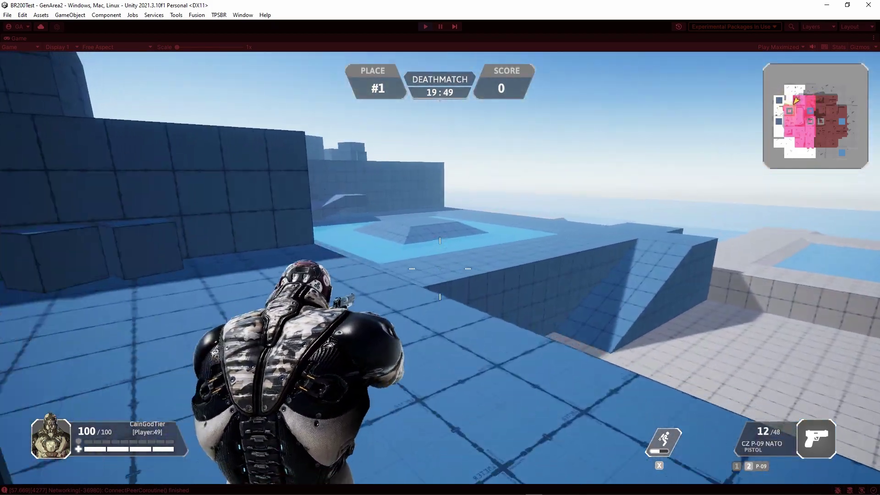
key("w")
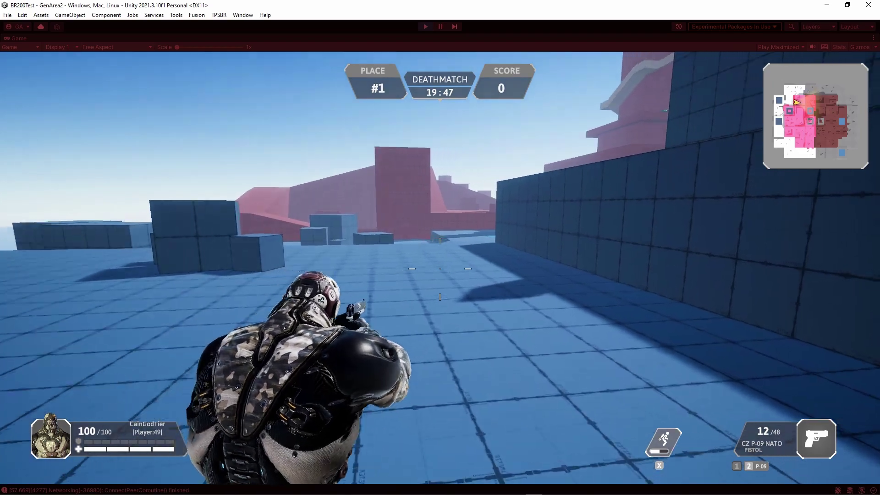
key("w")
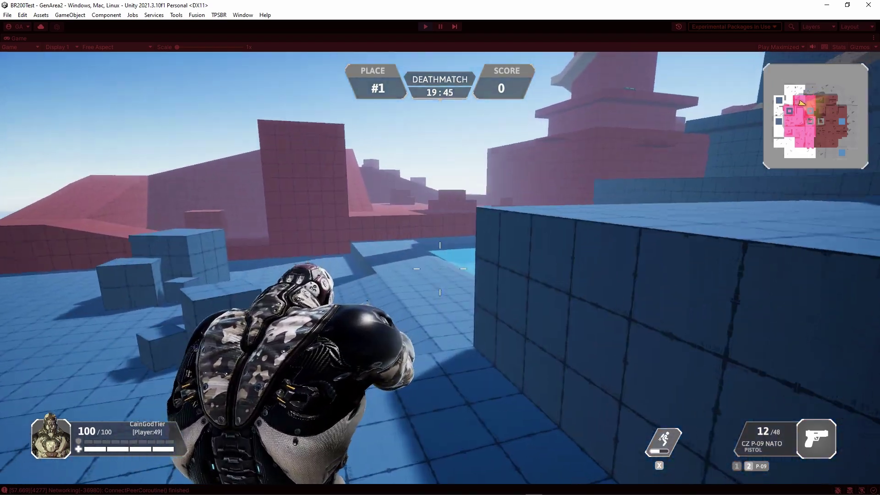
key("w")
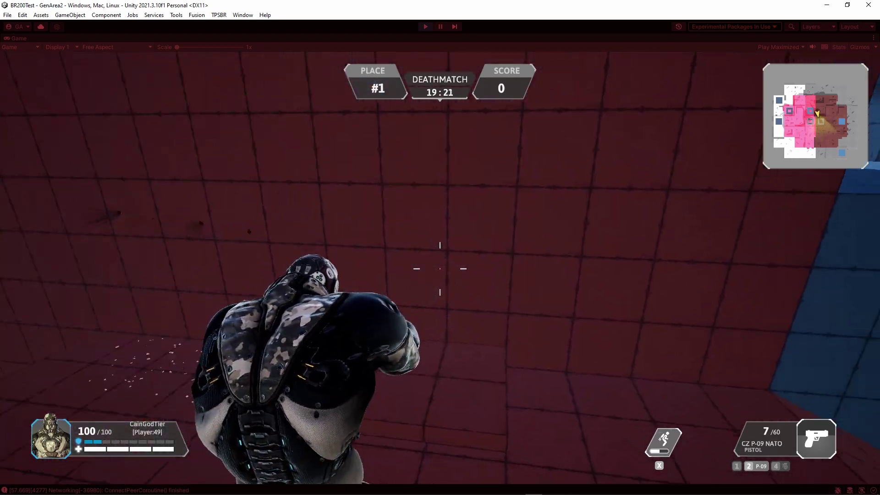
key("w")
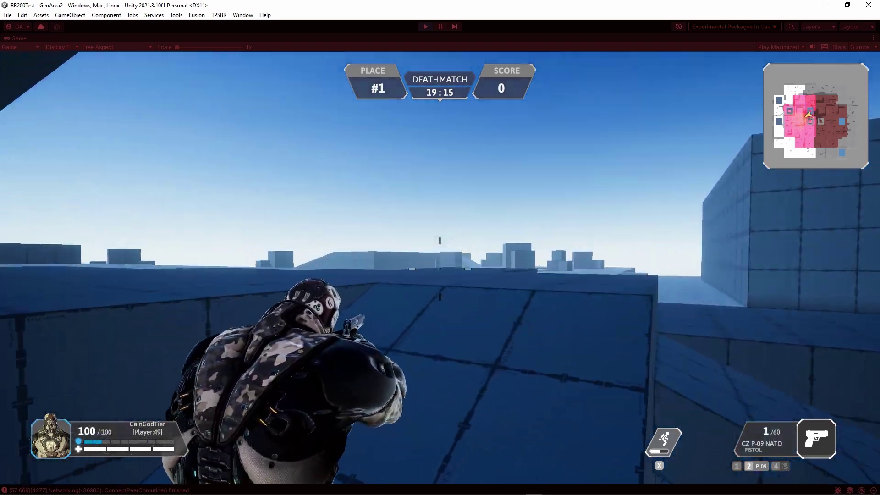
key("w")
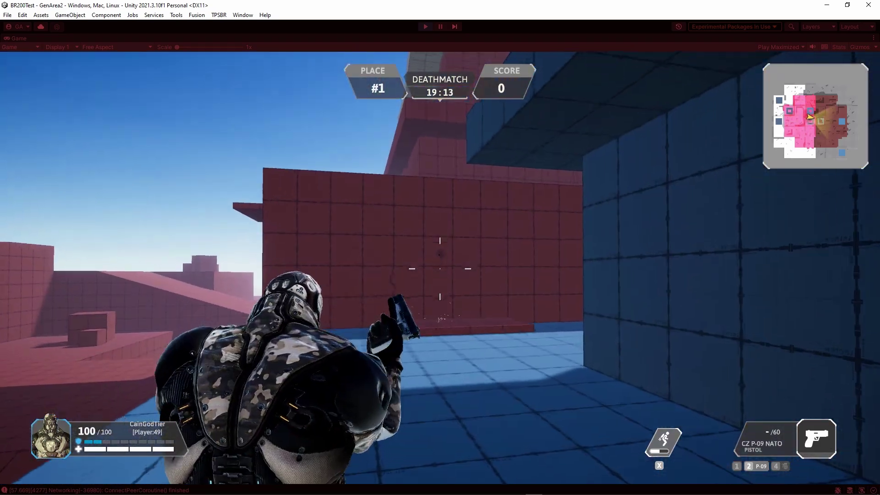
key("w")
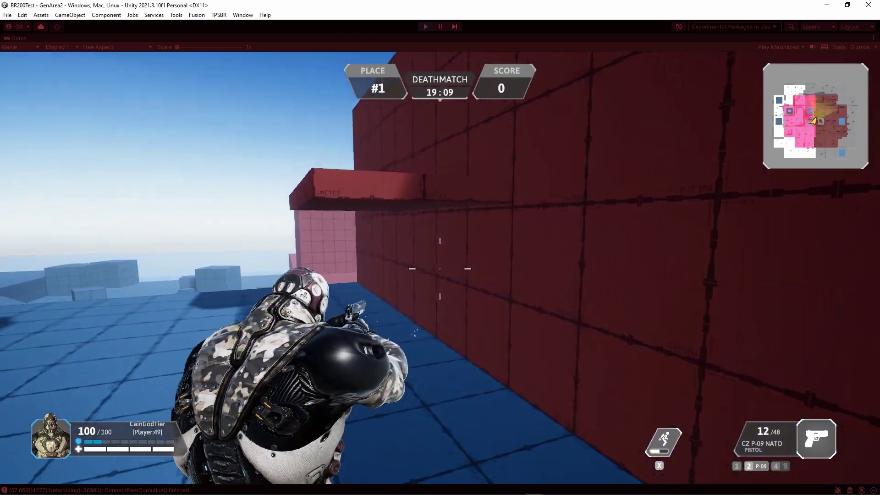
key("w")
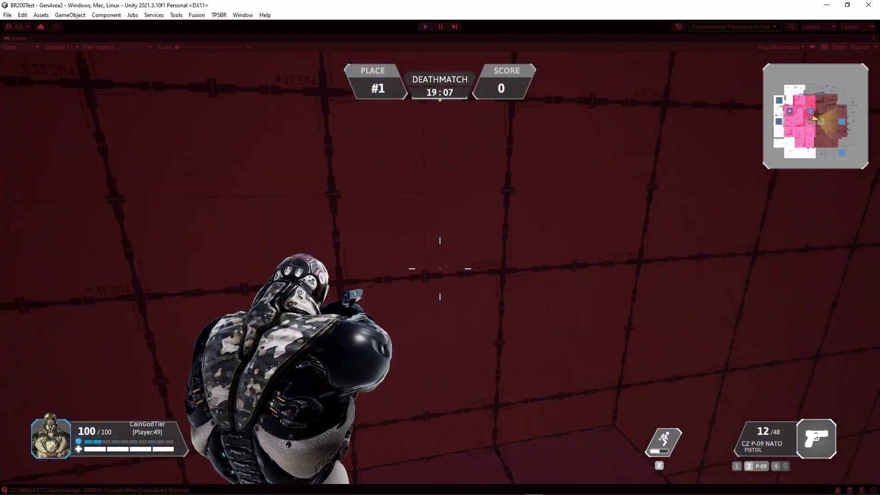
key("space")
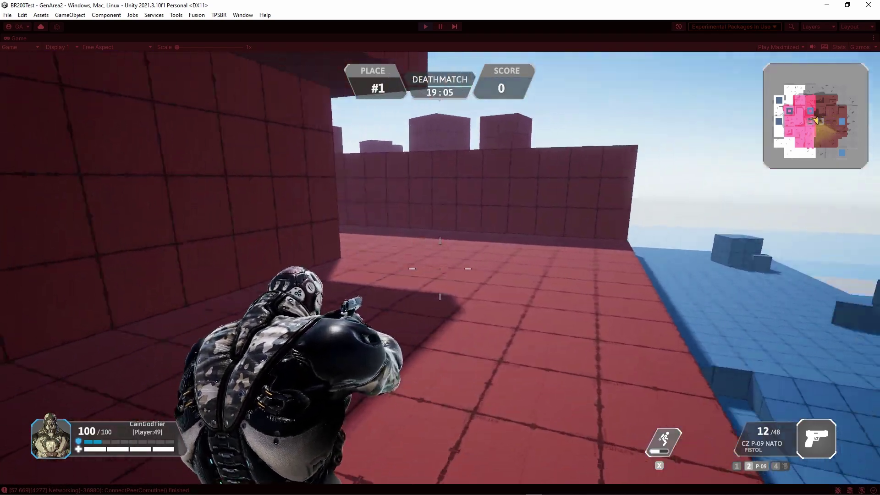
key("w")
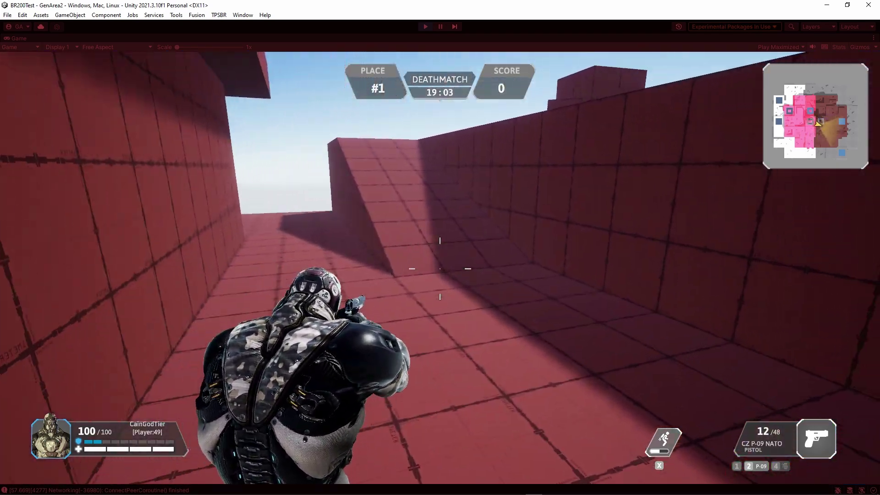
key("w")
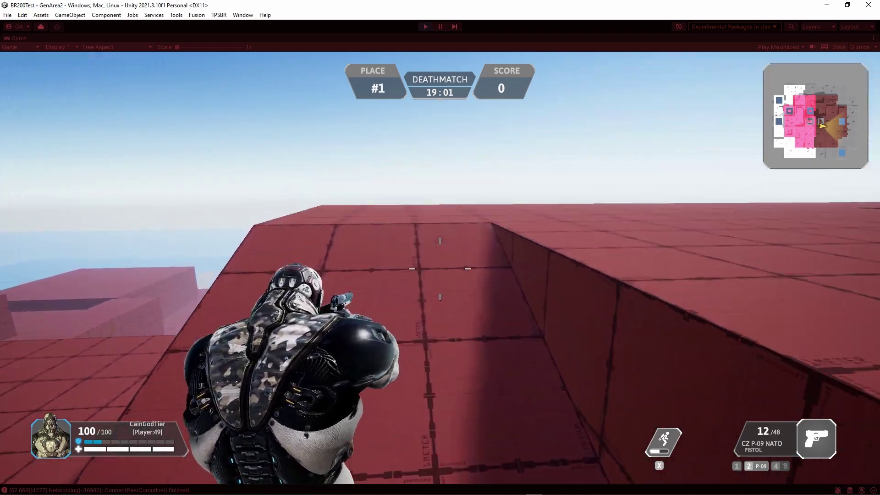
key("w")
key("w")
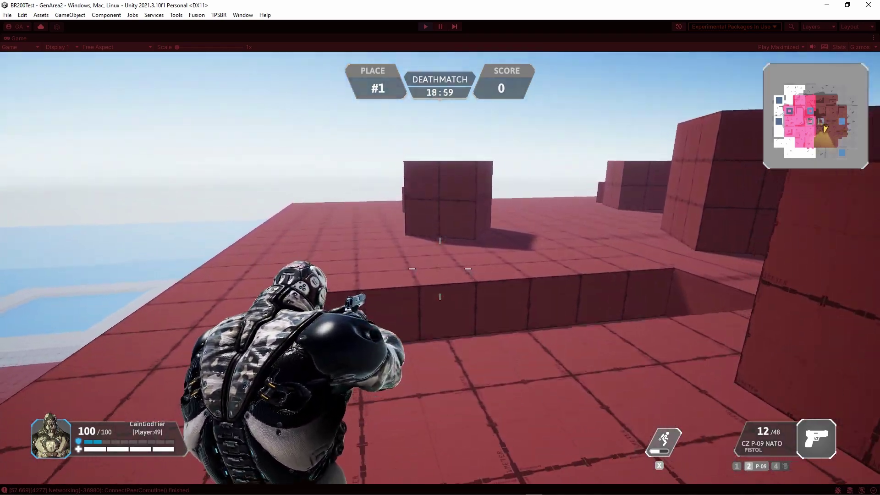
key("w")
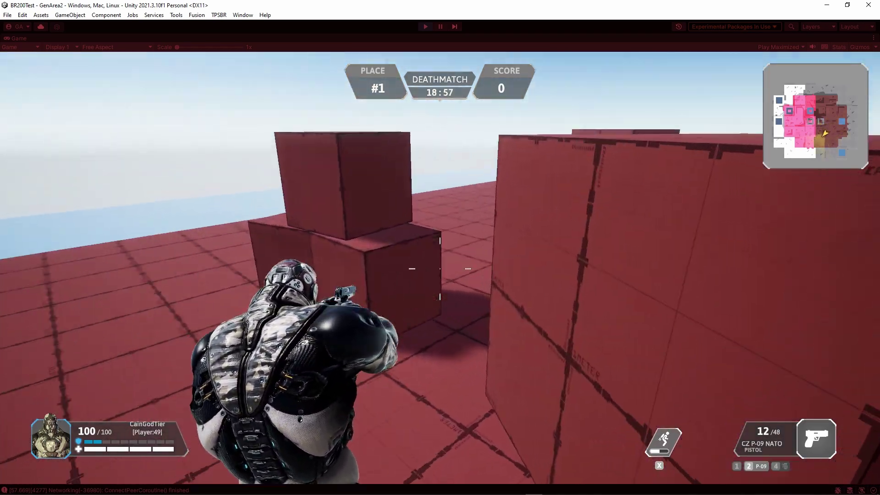
key("w")
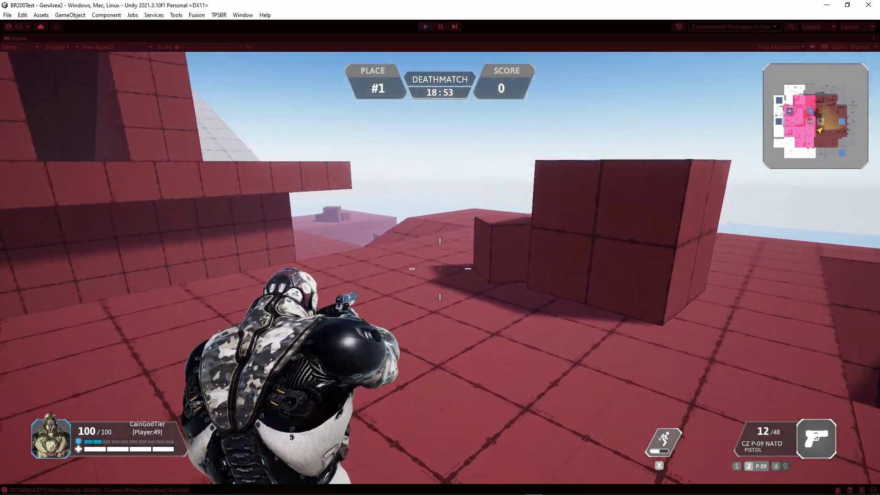
key("w")
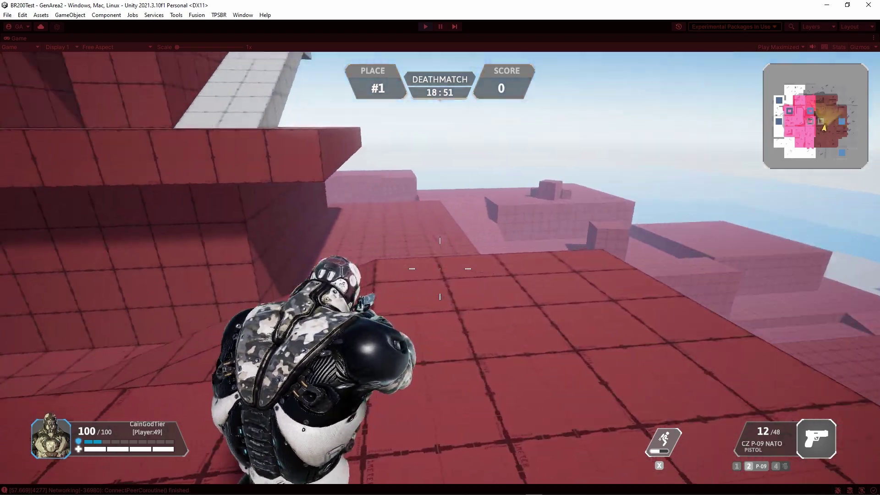
Step: Continue the Deathmatch playtest by running across the red platform and down onto the blue area of the map
key("w")
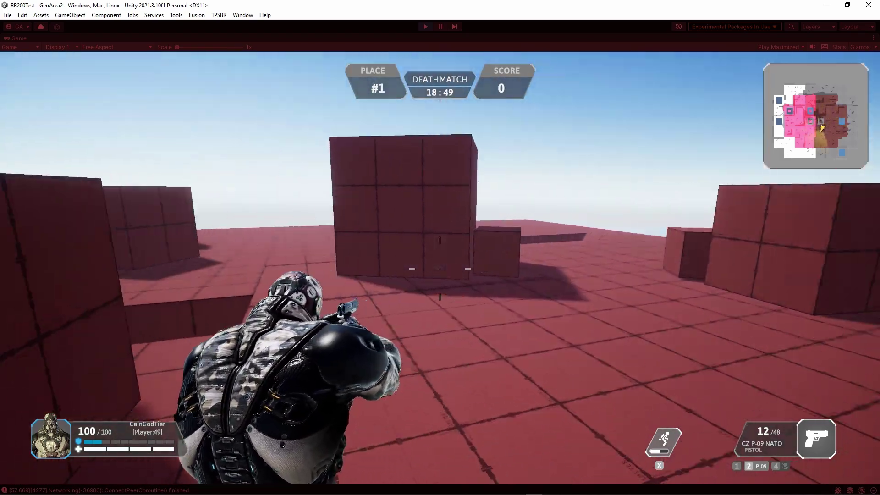
key("w")
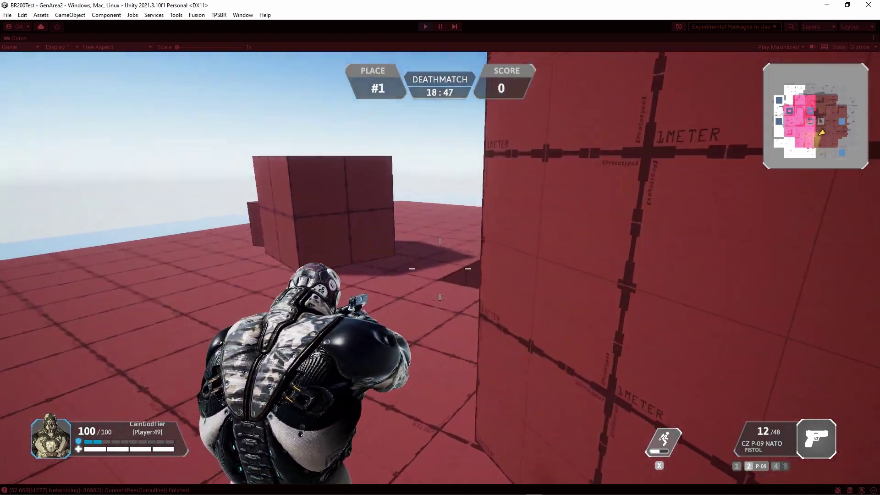
key("w")
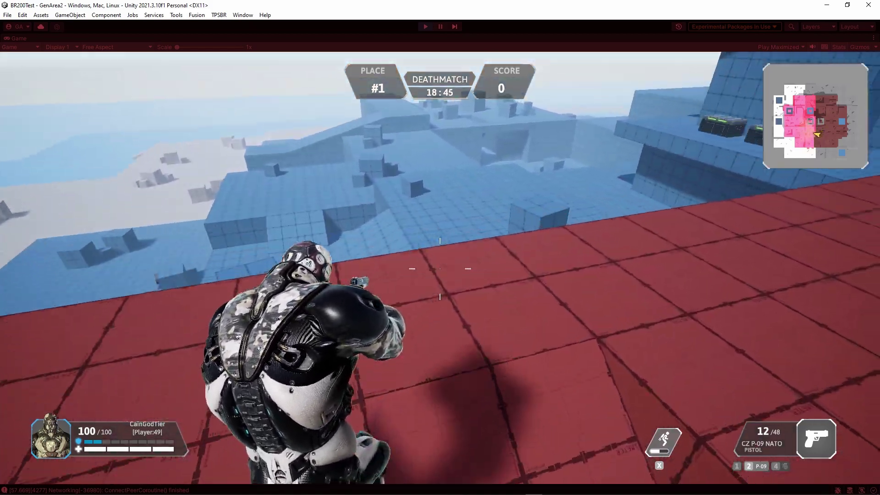
key("w")
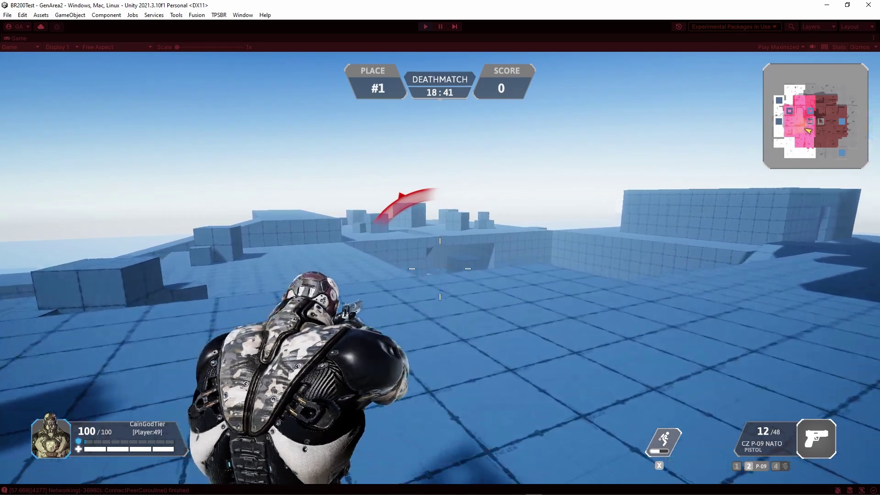
key("w")
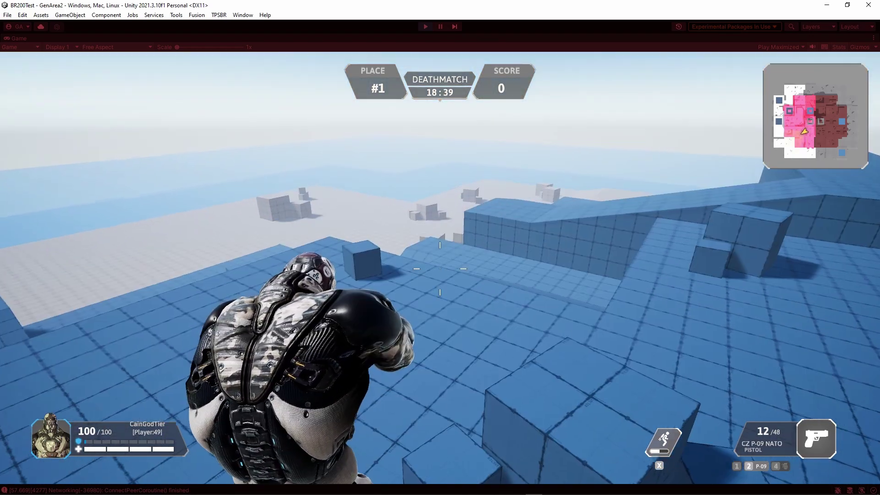
key("w")
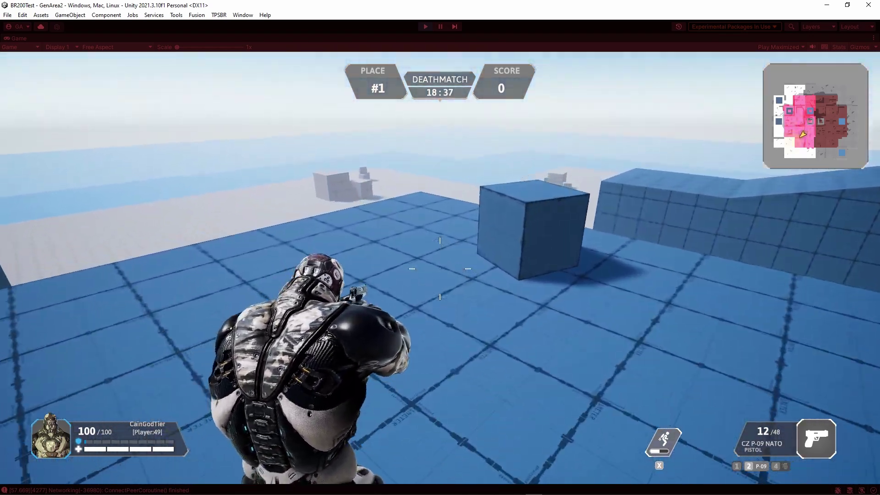
key("w")
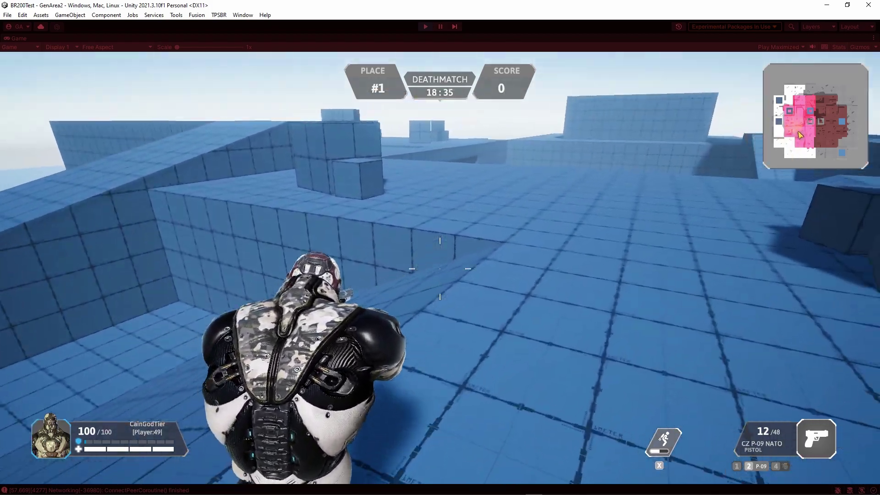
Step: Cross the blue area, jumping over its blocks, to the walled room and loot the pistol from the green-lit crate
key("w")
key("w")
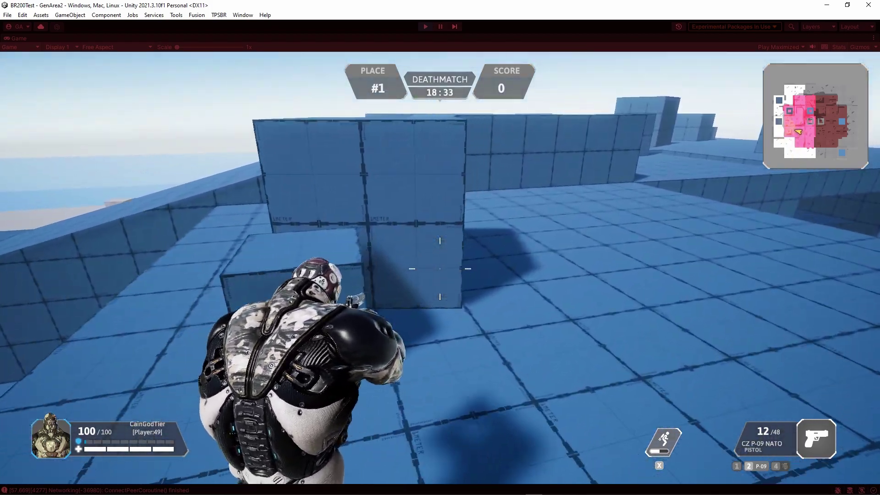
key("w")
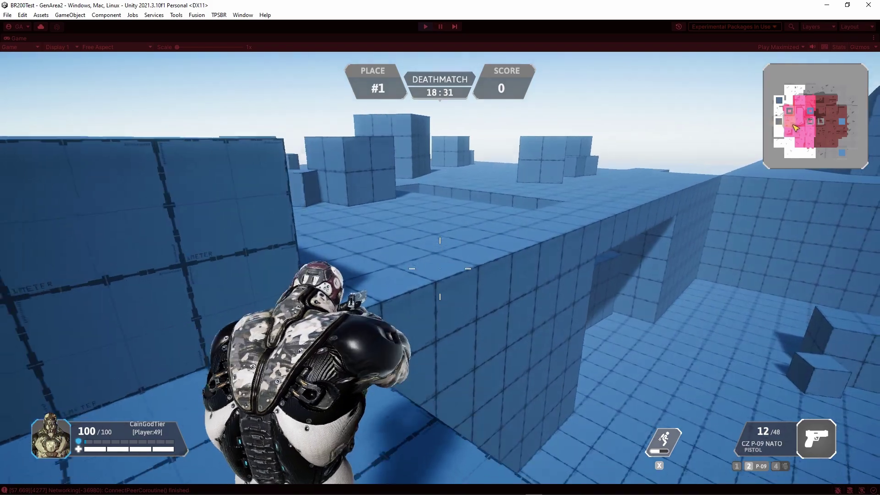
key("w")
key("w")
key("space")
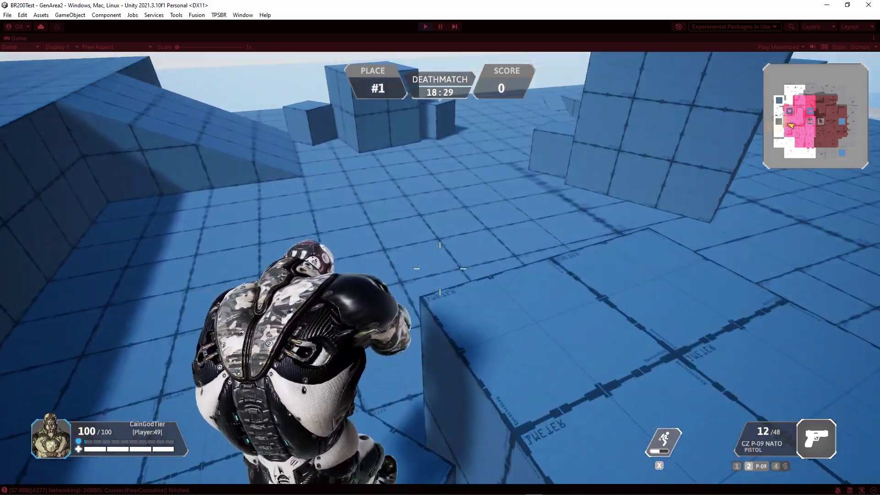
key("w")
key("space")
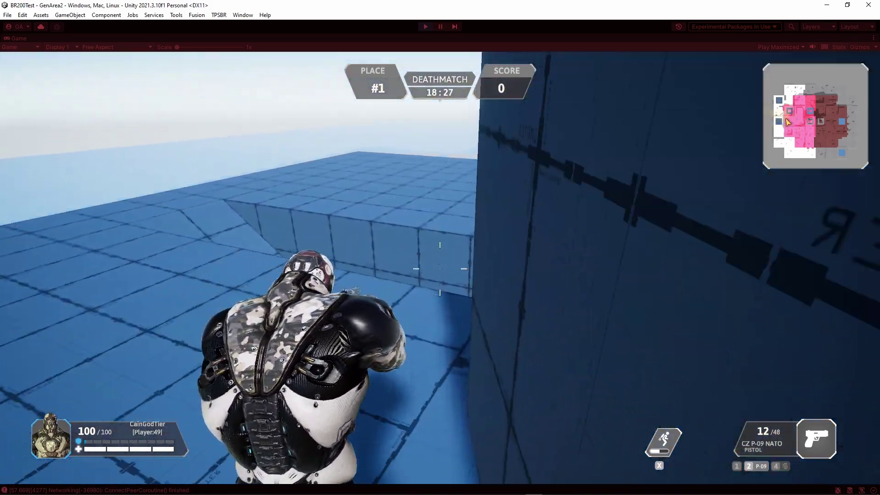
key("w")
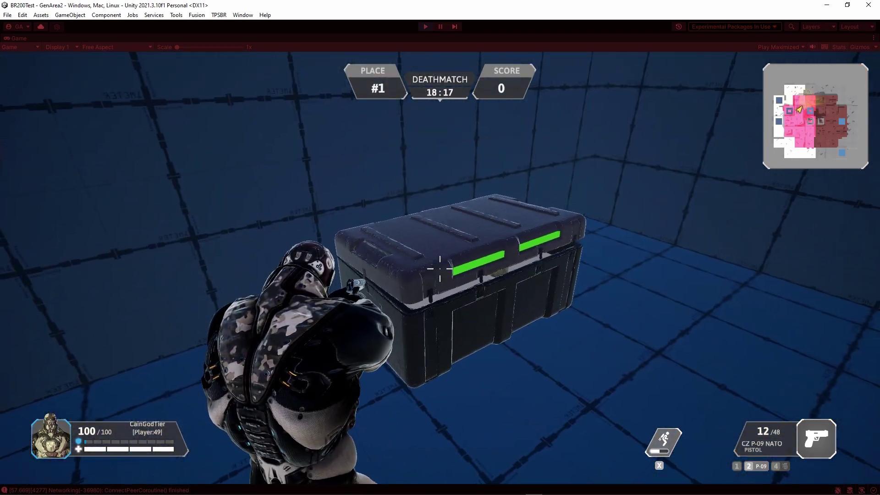
key("w")
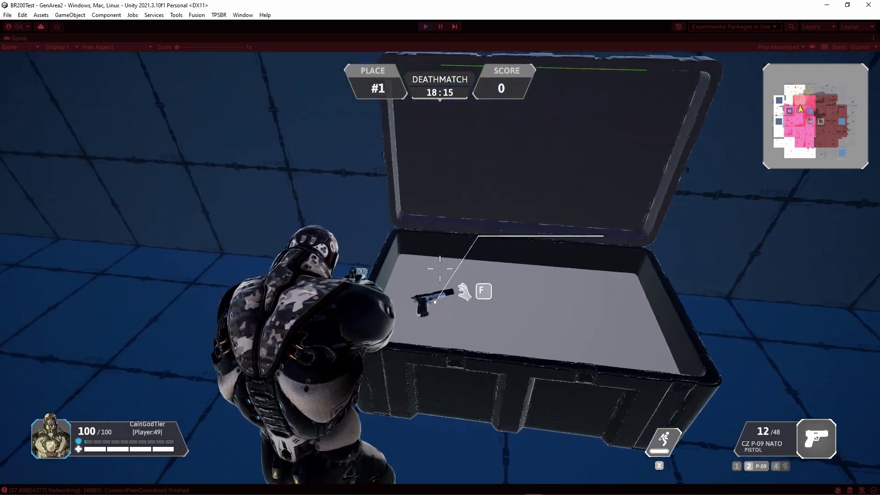
Step: View the player scoreboard while running out of the crate room onto the open blue area
key("Tab")
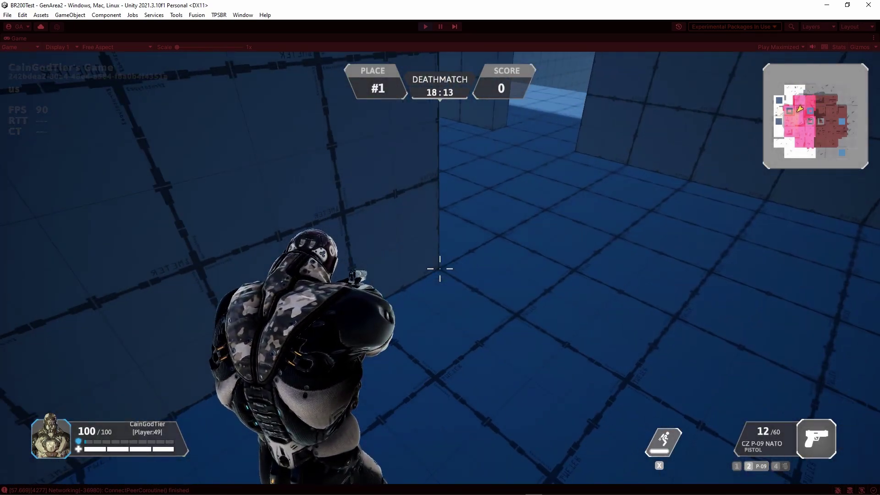
key("Tab")
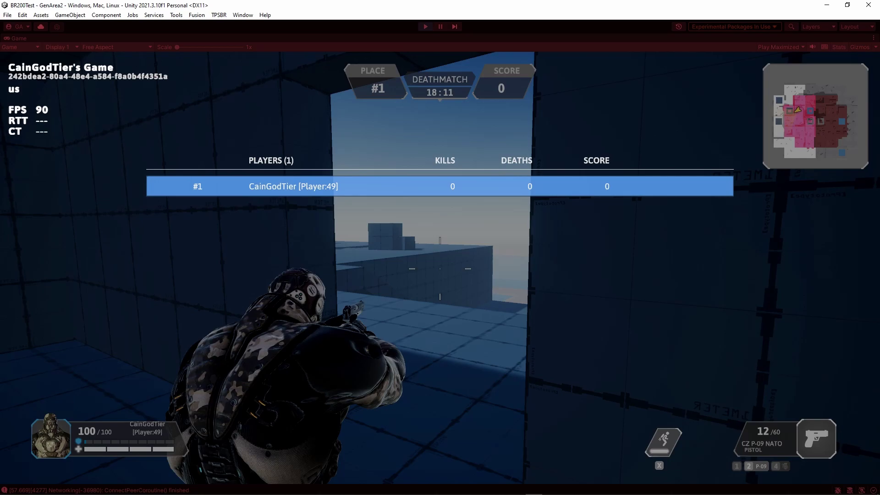
key("w")
key("w")
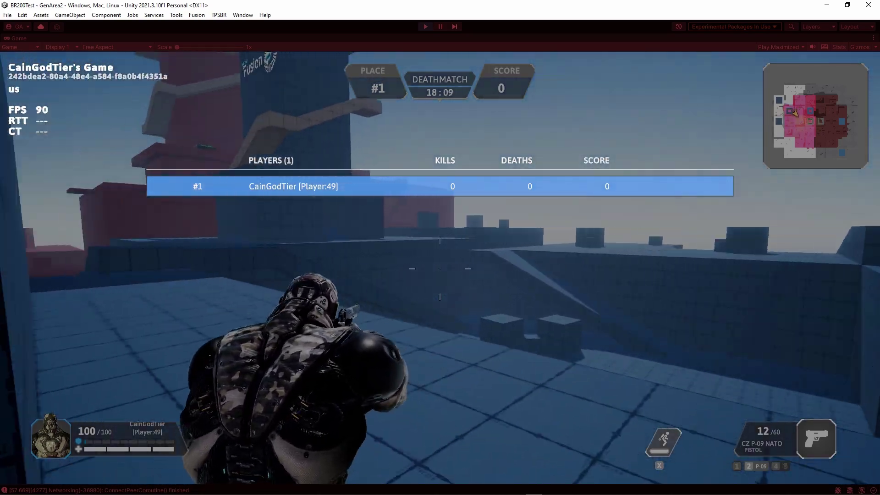
key("Tab")
key("w")
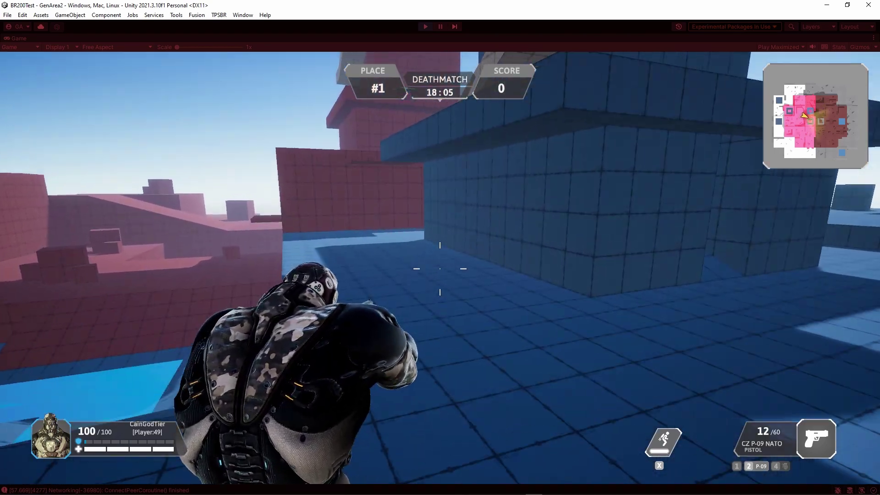
Step: Show the scoreboard again while running past the red wall and around the blue tower
key("Tab")
key("w")
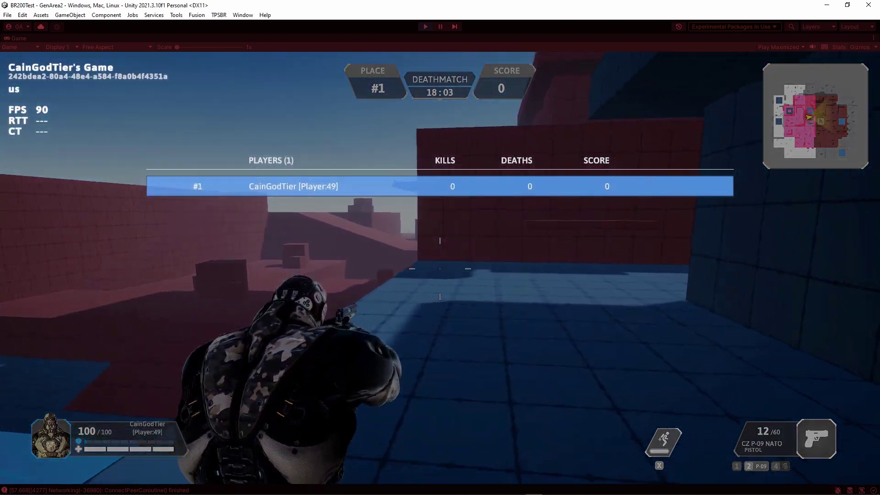
key("w")
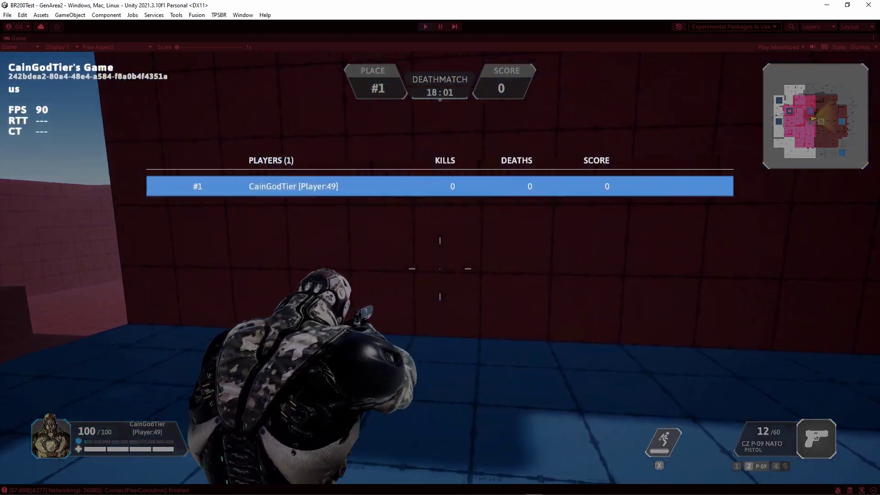
key("w")
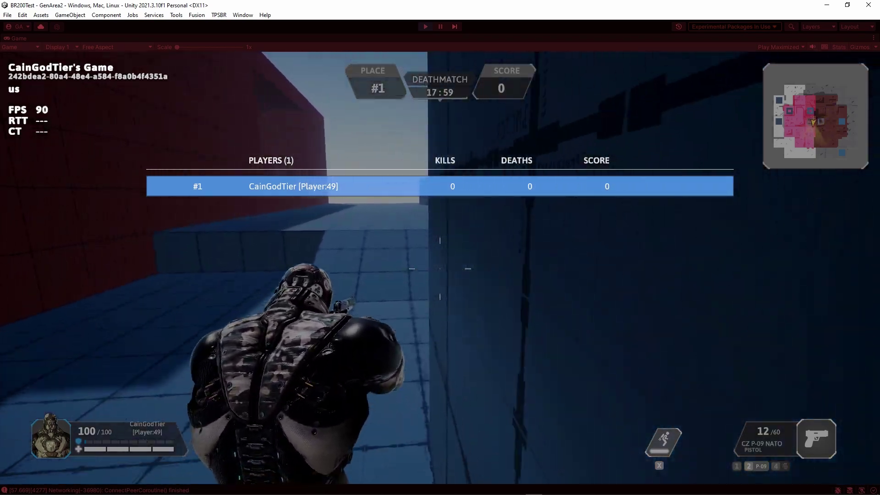
key("w")
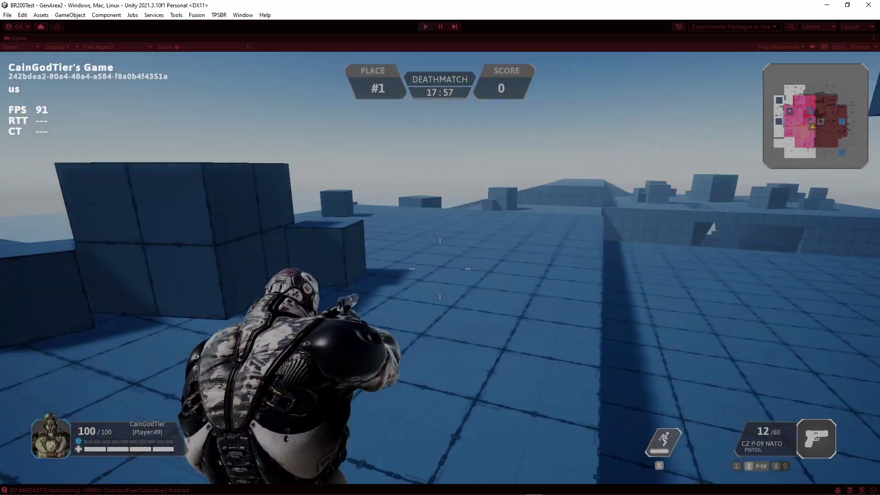
key("Tab")
key("w")
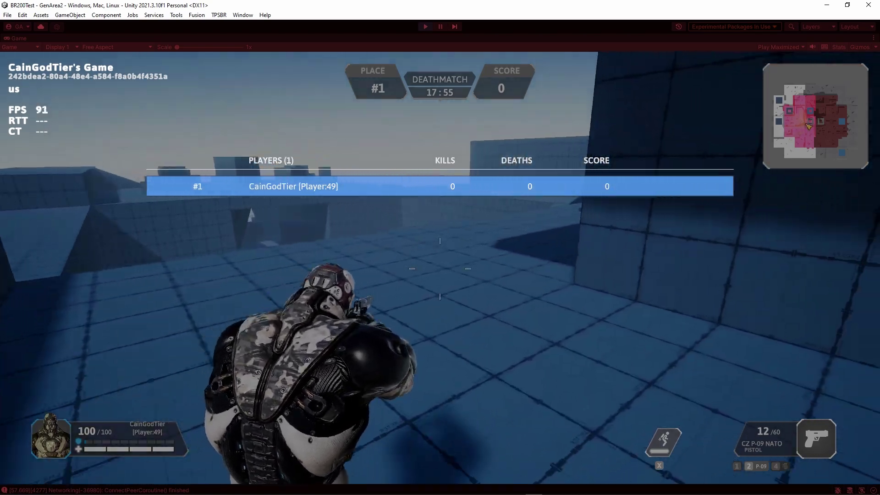
key("w")
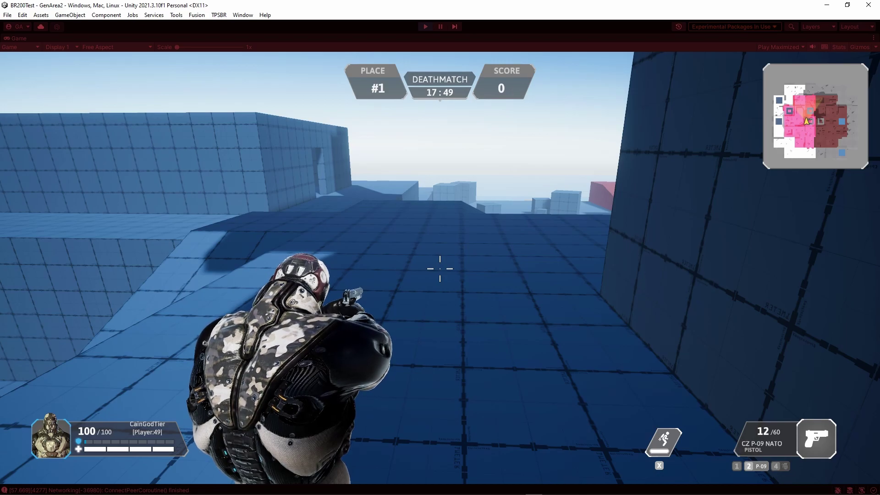
key("space")
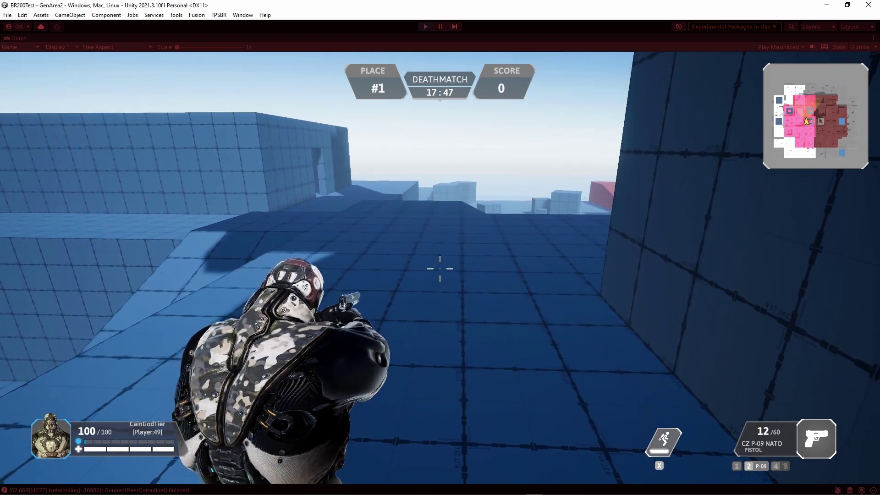
key("space")
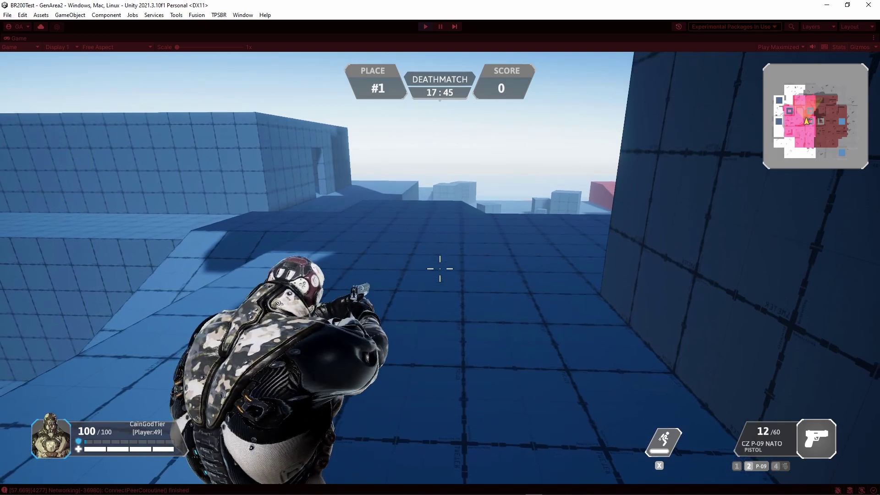
key("w")
Step: Lower the in-game Music Volume to near minimum and the Effects Volume to about one third, and confirm the settings
key("Escape")
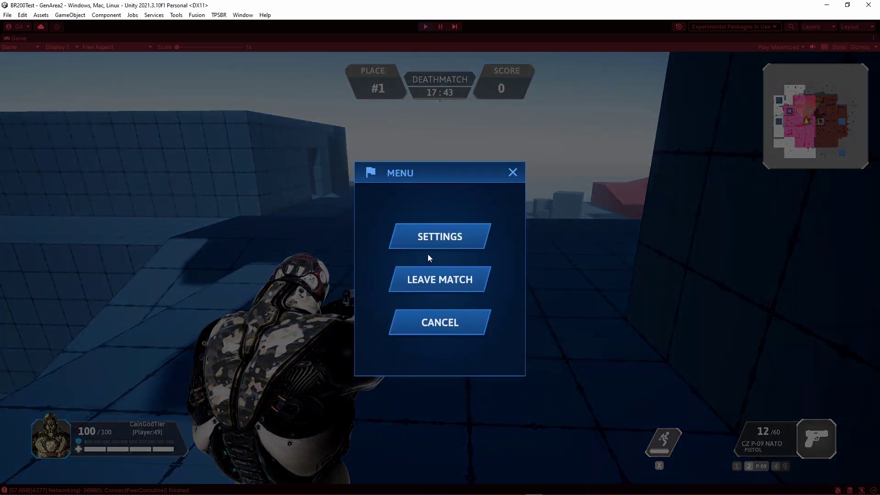
left_click(428, 240)
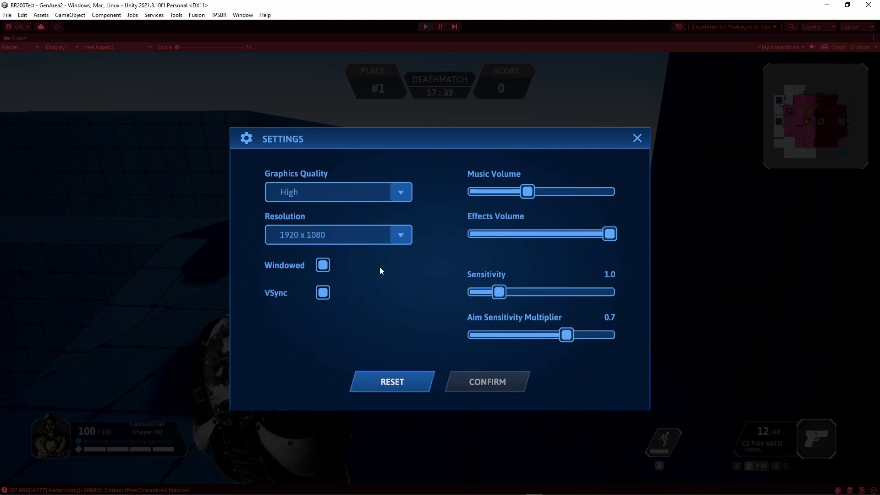
left_click_drag(520, 194, 475, 193)
left_click_drag(594, 233, 537, 233)
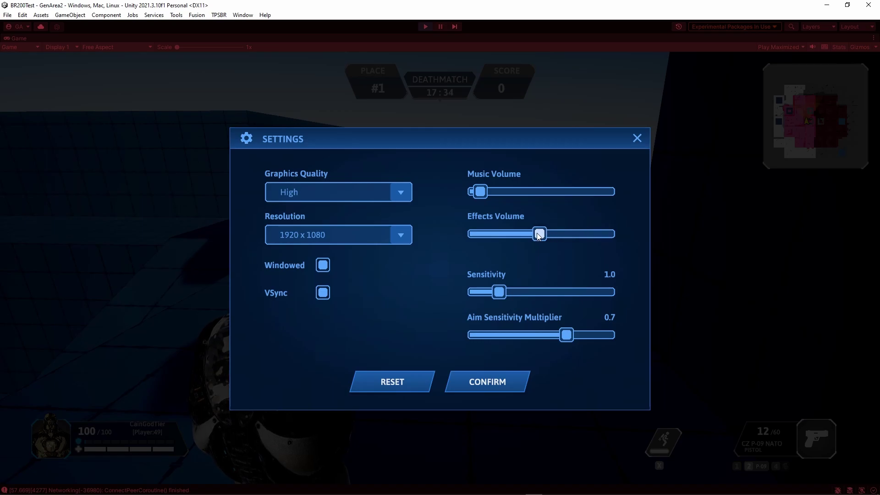
left_click(480, 384)
Step: Run back to the blue crate room, try to loot the red-lit crate again, and head for the doorway
key("w")
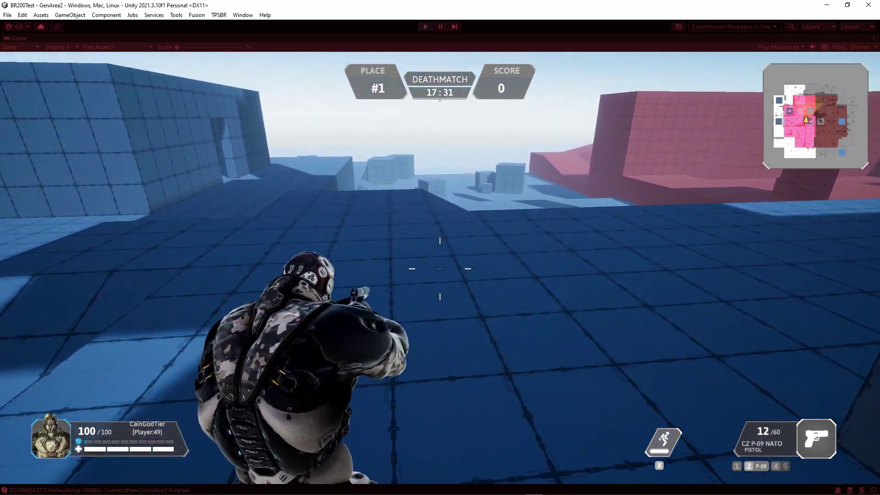
key("w")
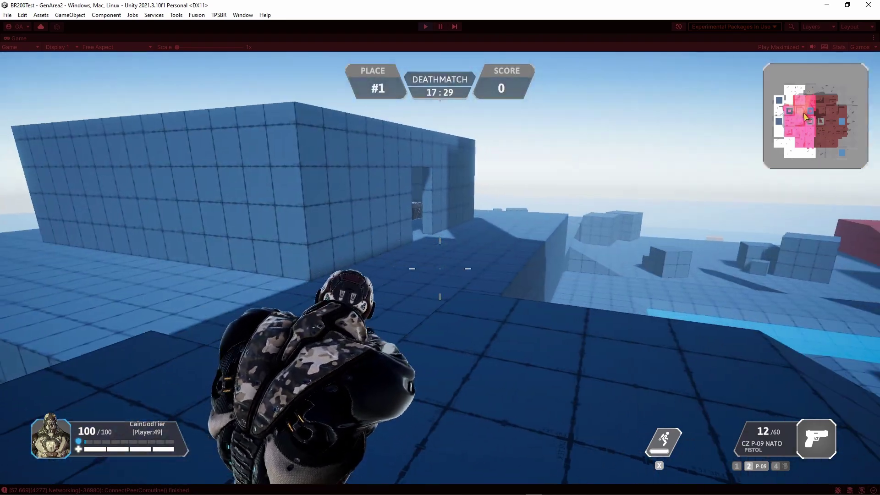
key("w")
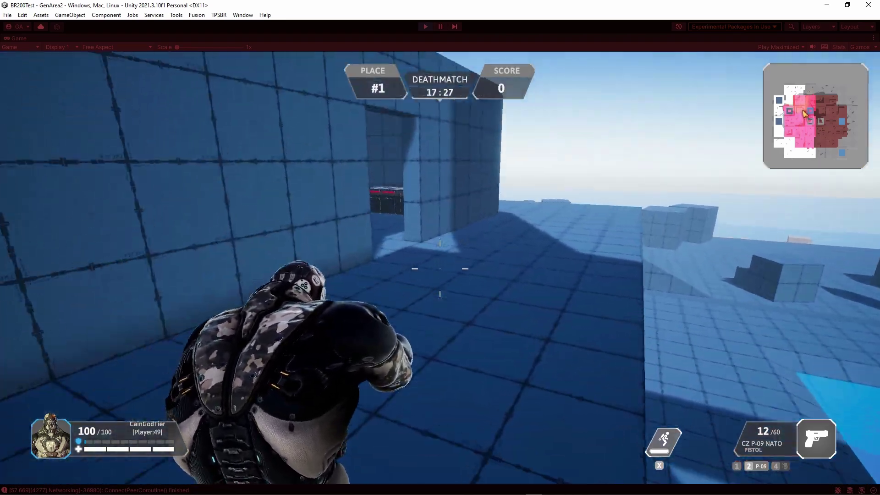
key("w")
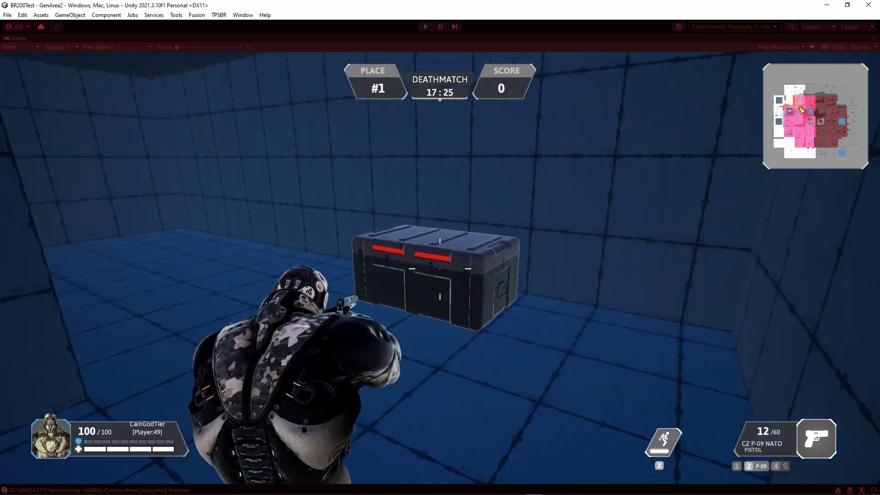
key("e")
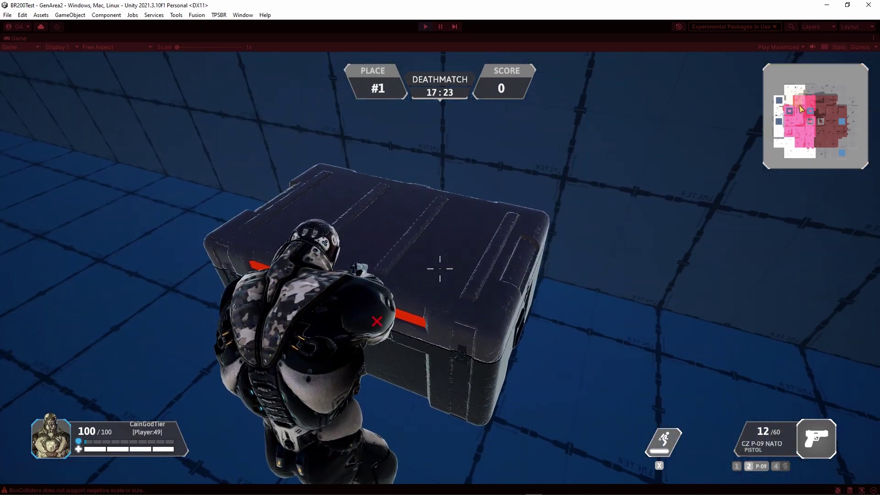
key("f")
key("f")
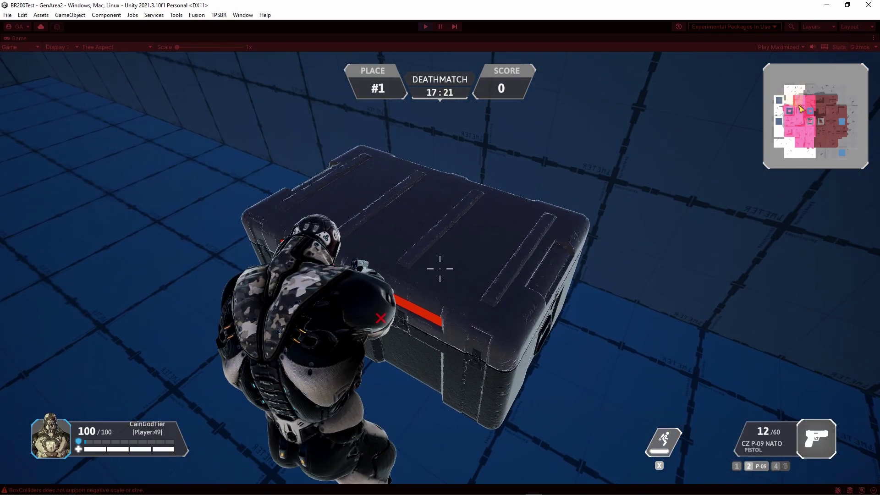
key("w")
Step: Run out through the doorway onto the open blue area while firing the CZ P-09 pistol
key("w")
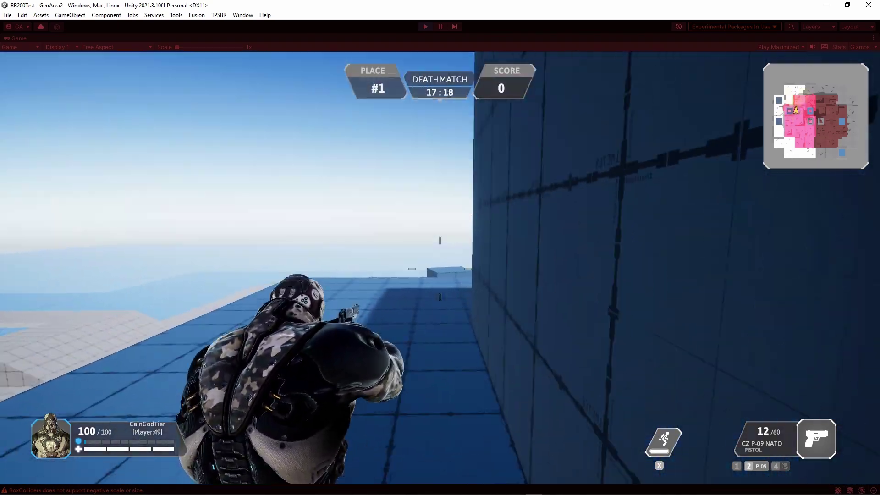
key("w")
left_click(440, 268)
left_click(440, 268)
left_click(439, 269)
left_click(440, 269)
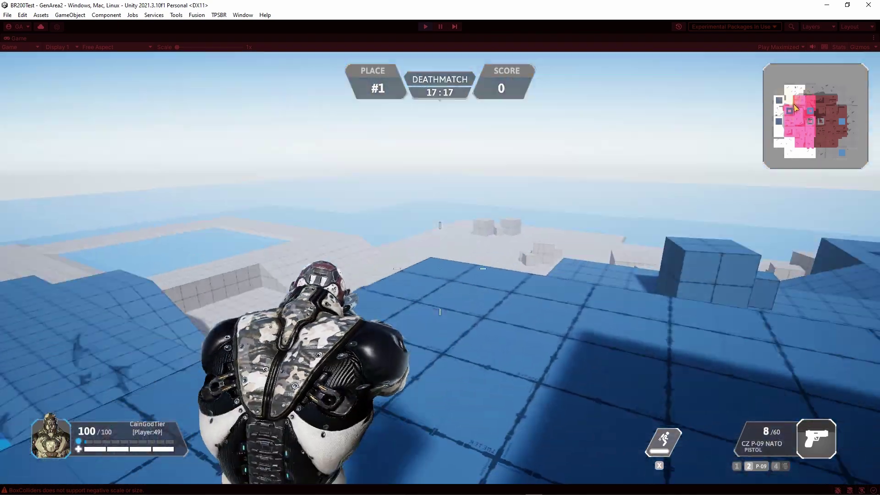
key("w")
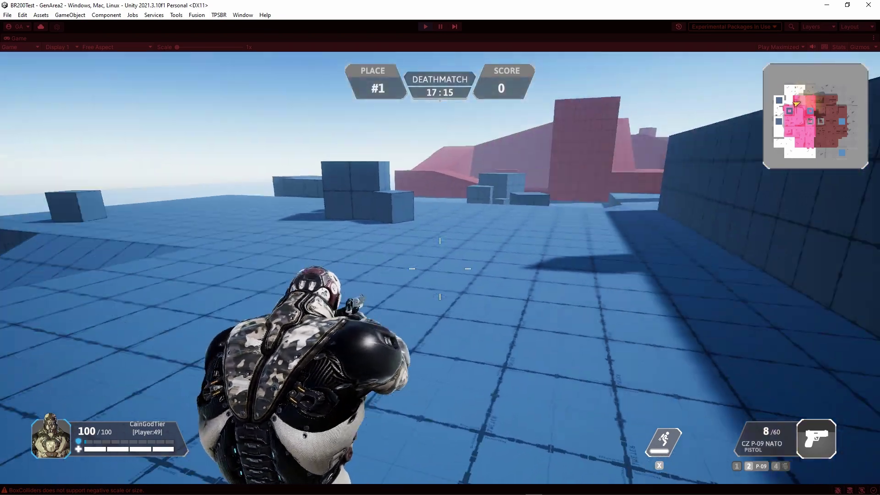
Step: Leave the current Deathmatch match from the in-game menu and confirm leaving
key("Escape")
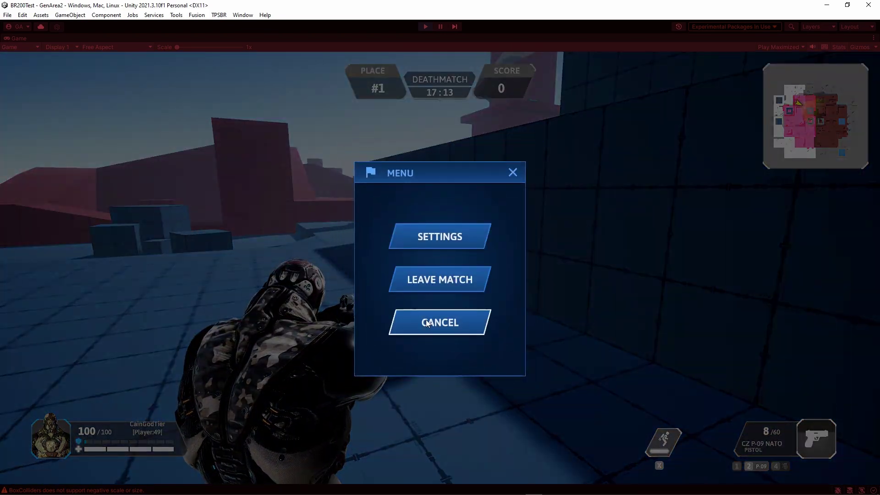
left_click(427, 285)
left_click(403, 308)
left_click(431, 278)
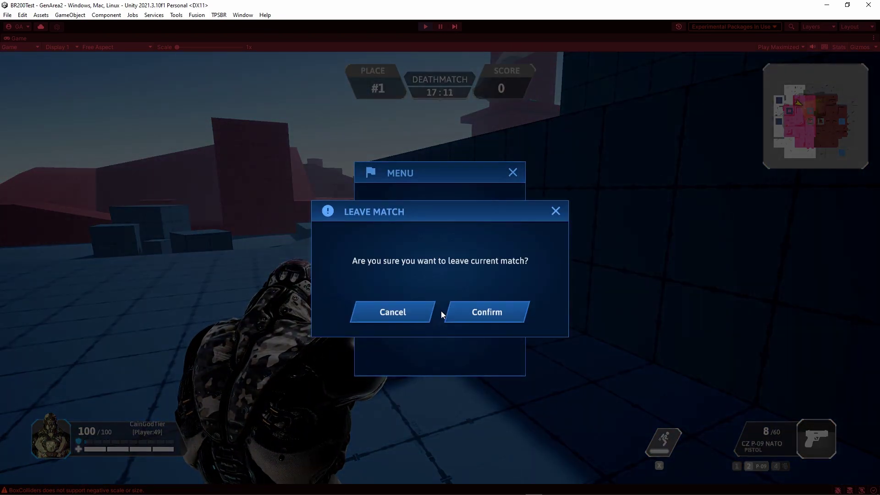
left_click(448, 307)
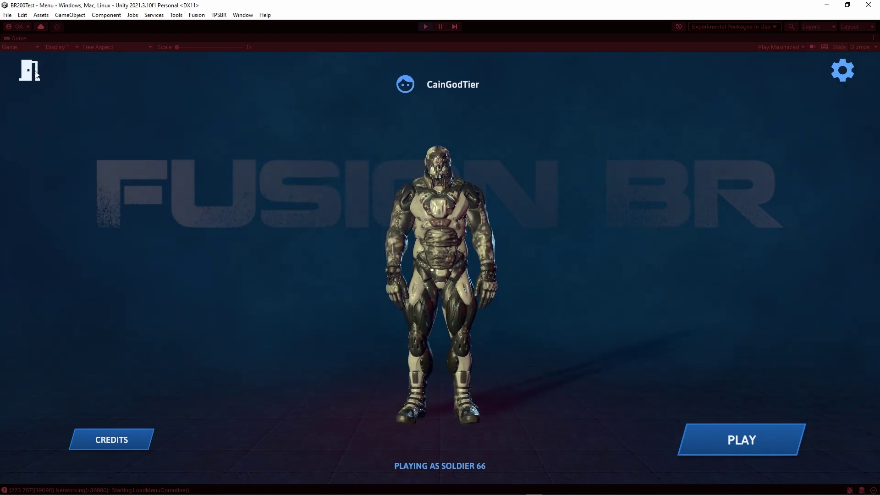
Step: Check the settings from the main menu, close them unchanged, and enter the multiplayer lobby
left_click(842, 71)
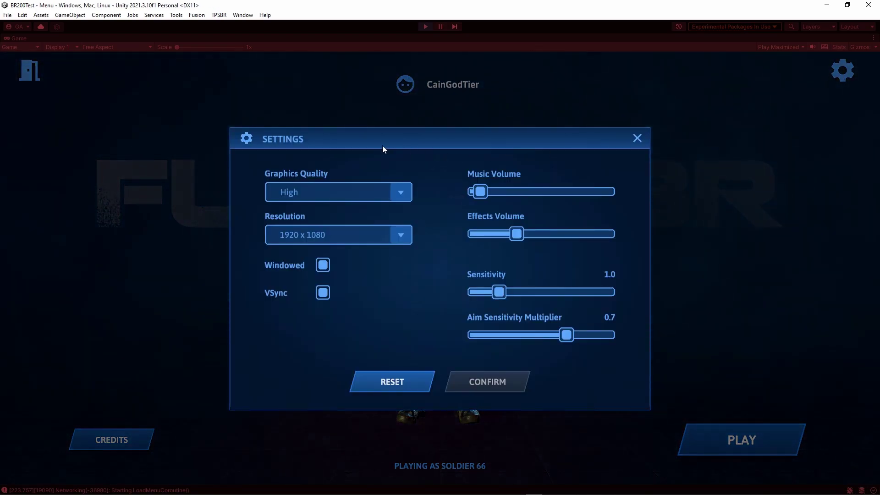
left_click(637, 138)
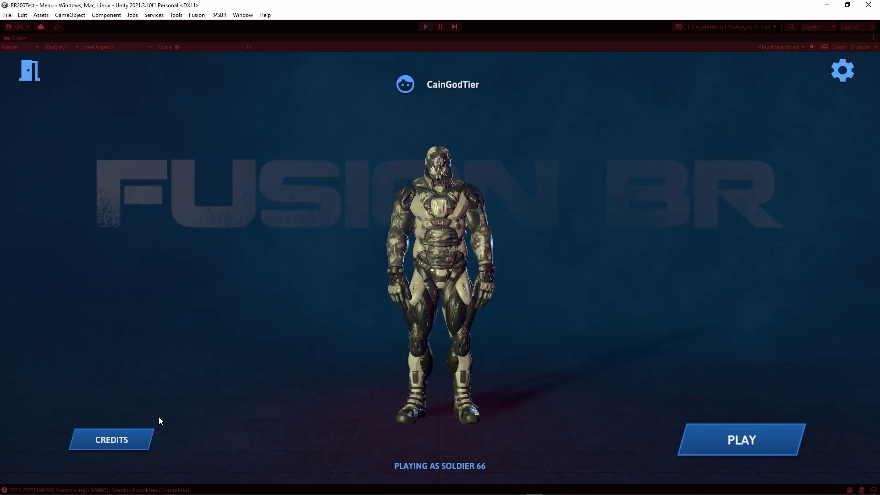
left_click(685, 442)
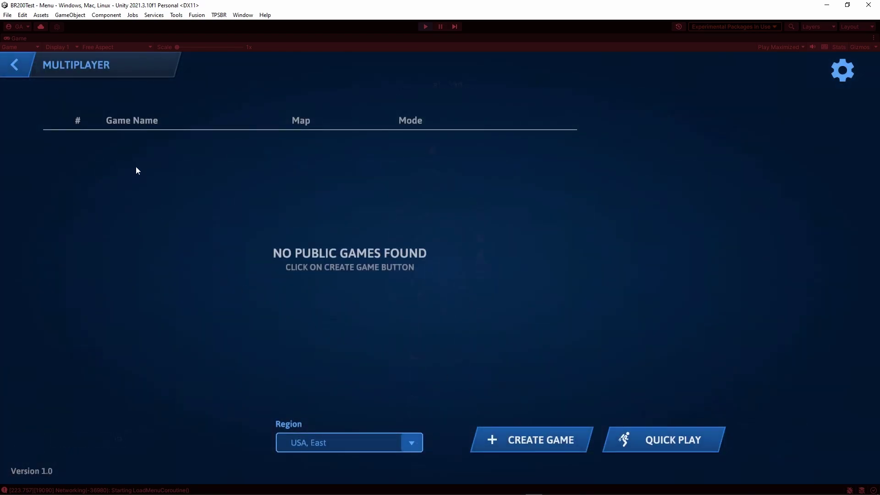
Step: Switch the lobby region to South America, Japan, Europe and Asia in turn to check each for public games
left_click(411, 438)
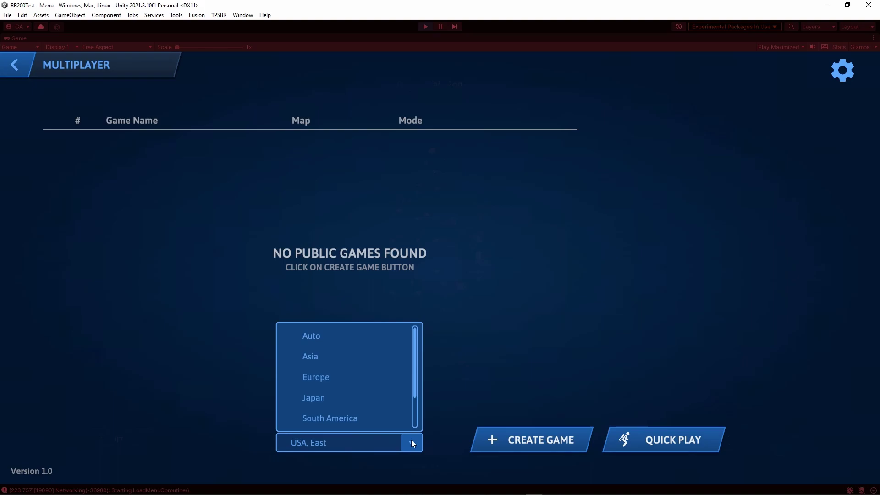
left_click(362, 417)
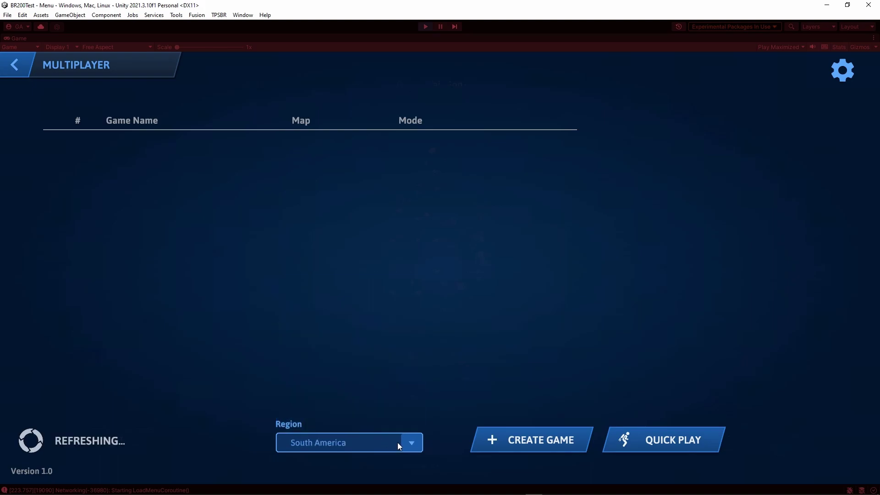
left_click(416, 441)
left_click(341, 397)
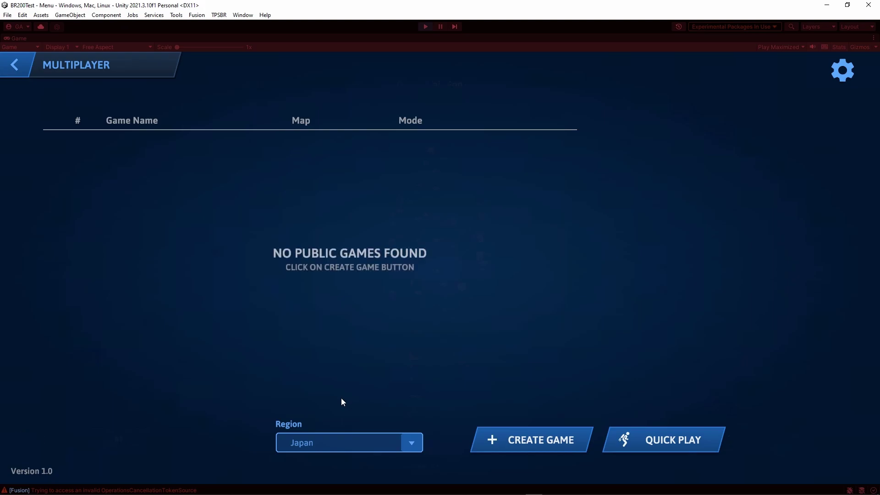
left_click(410, 442)
left_click(350, 379)
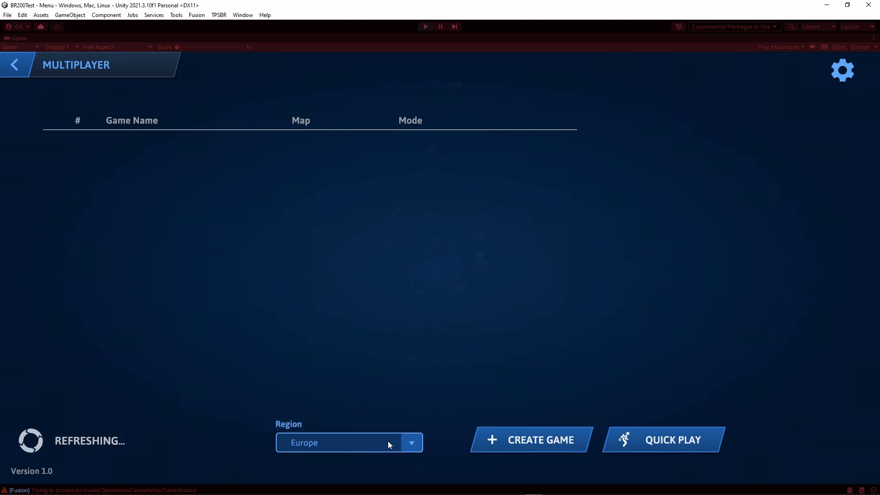
left_click(412, 444)
left_click(338, 361)
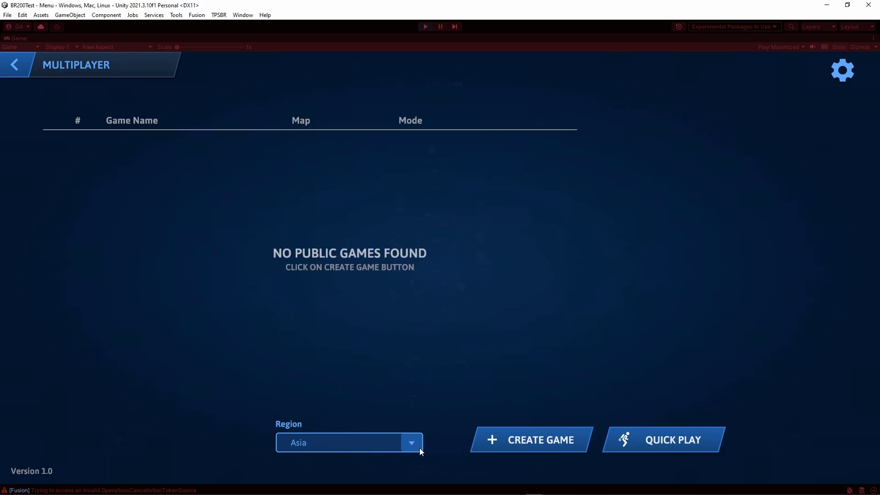
Step: Set the lobby region to Auto and try to join a match with Quick Play
left_click(419, 448)
left_click(338, 340)
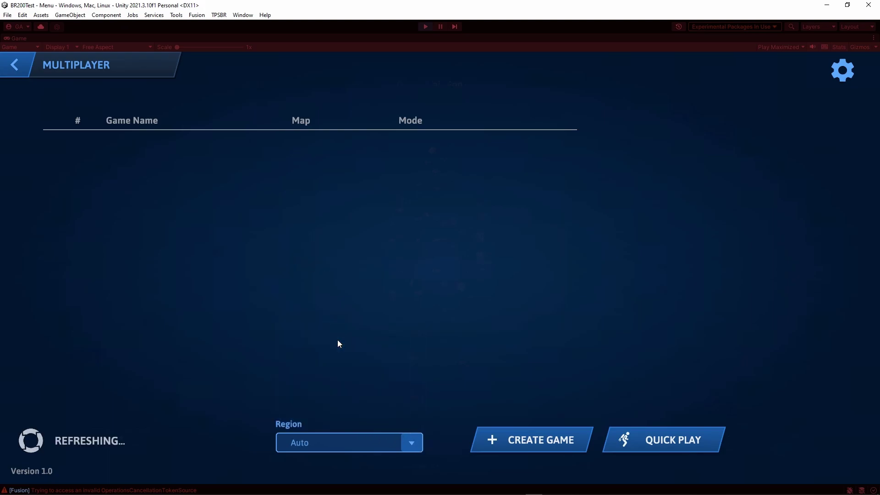
left_click(633, 442)
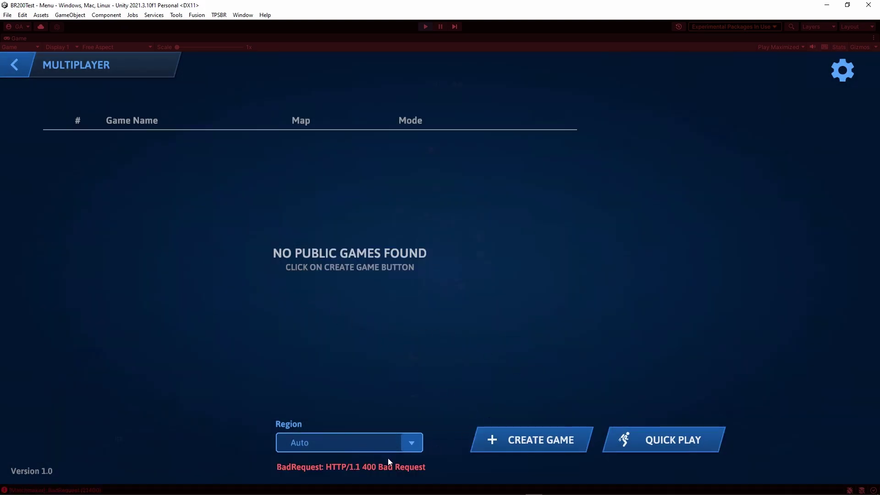
Step: Start creating a new game and compare the generated maps by size and recommended player count
left_click(499, 444)
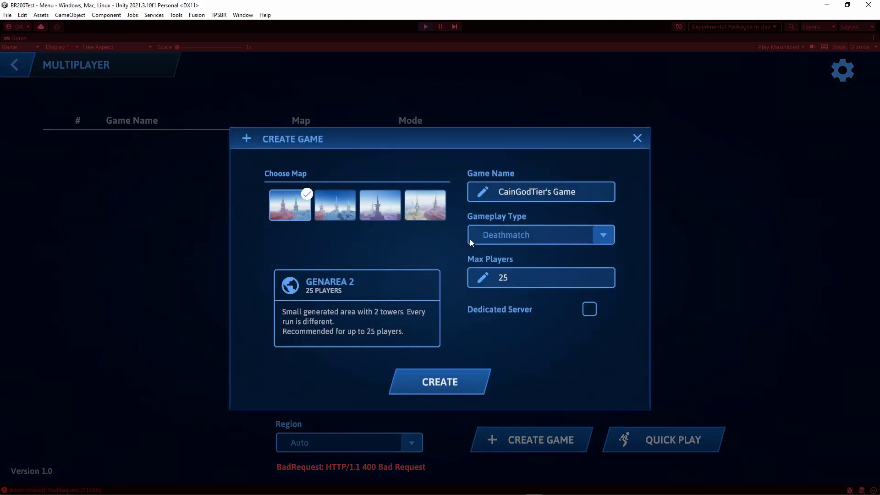
left_click(334, 204)
left_click(377, 213)
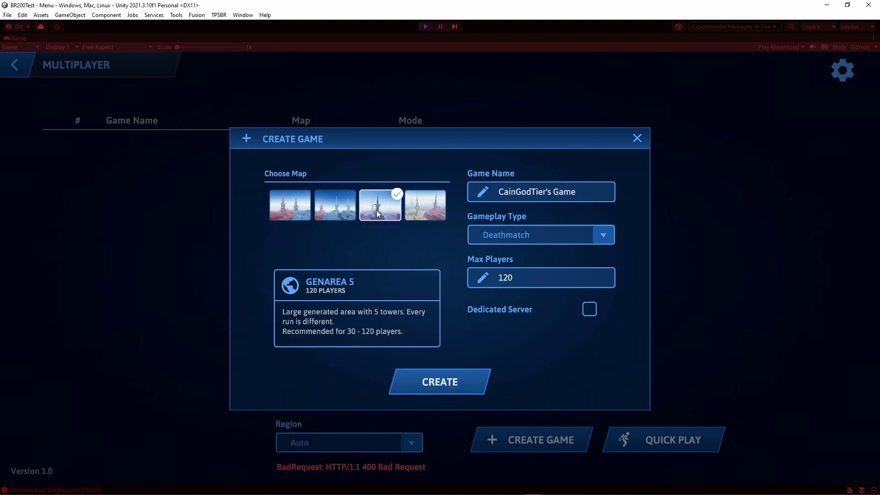
left_click(334, 208)
left_click(292, 202)
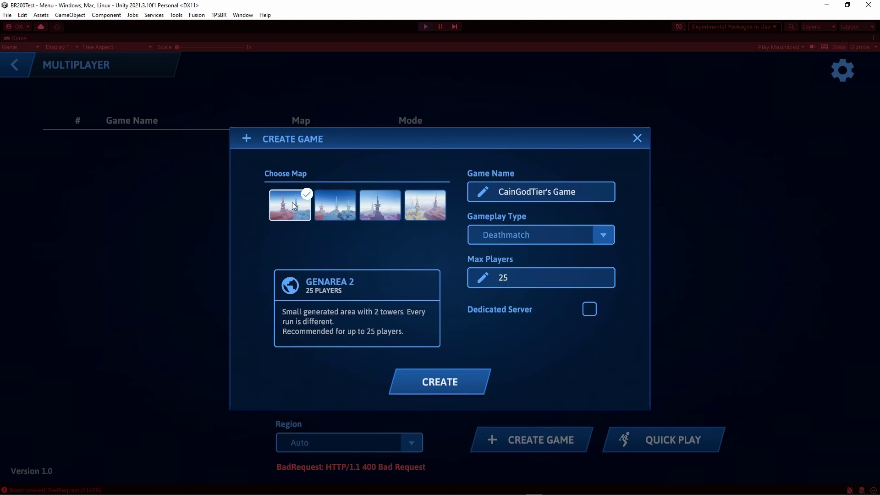
left_click(338, 206)
left_click(376, 209)
Step: Choose the GenArea 7 map, set the gameplay type to Battle Royale, and create the game
left_click(425, 212)
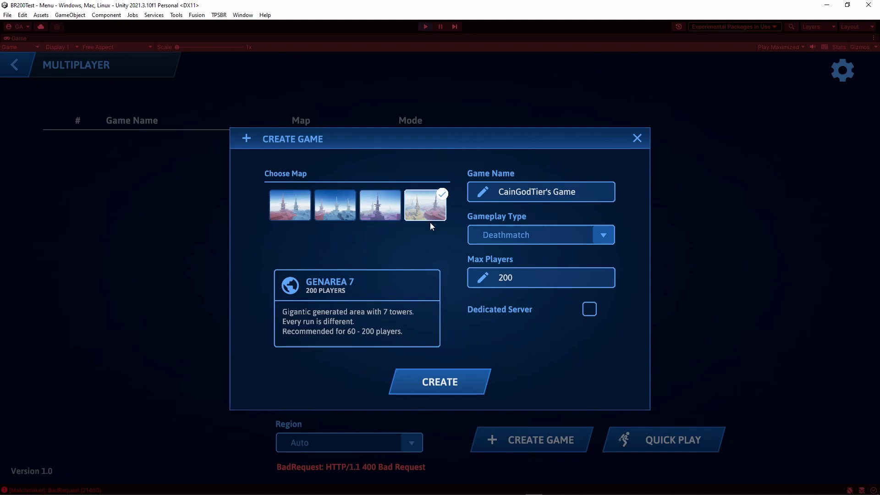
left_click(601, 235)
left_click(526, 300)
left_click(425, 387)
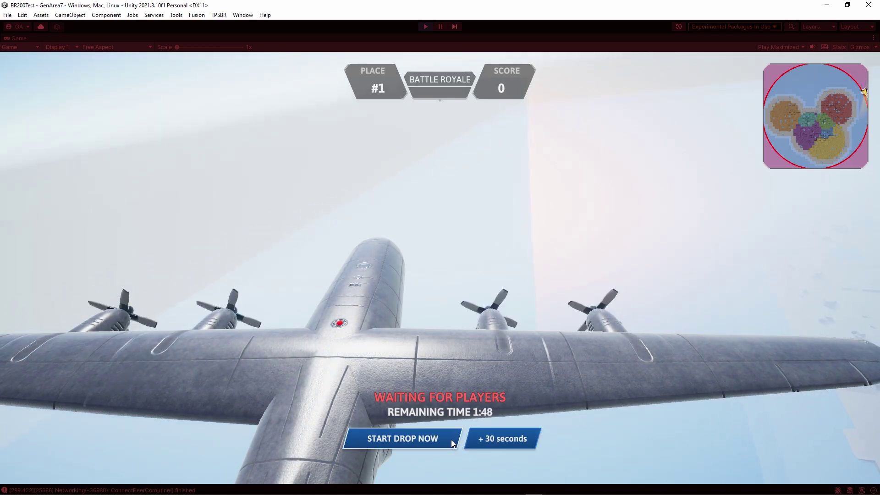
Step: Add 30 seconds to the waiting time, start the airplane drop, and jump out using the jetpack
left_click(483, 442)
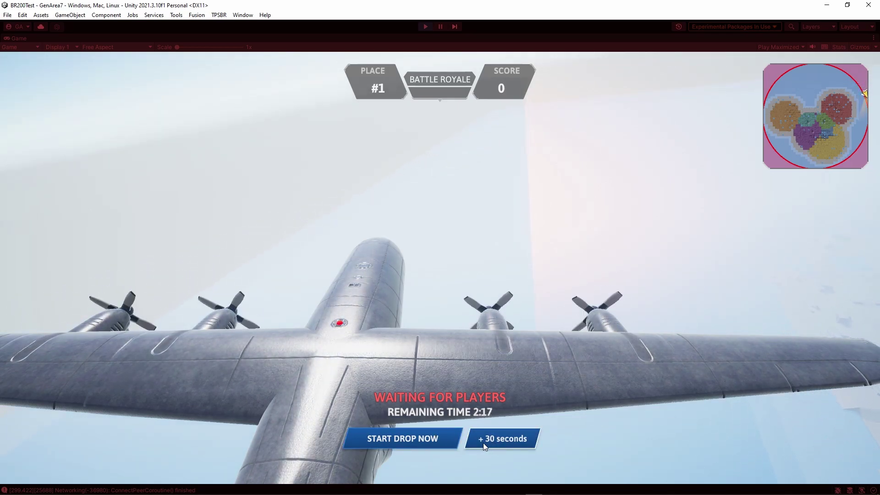
left_click(430, 438)
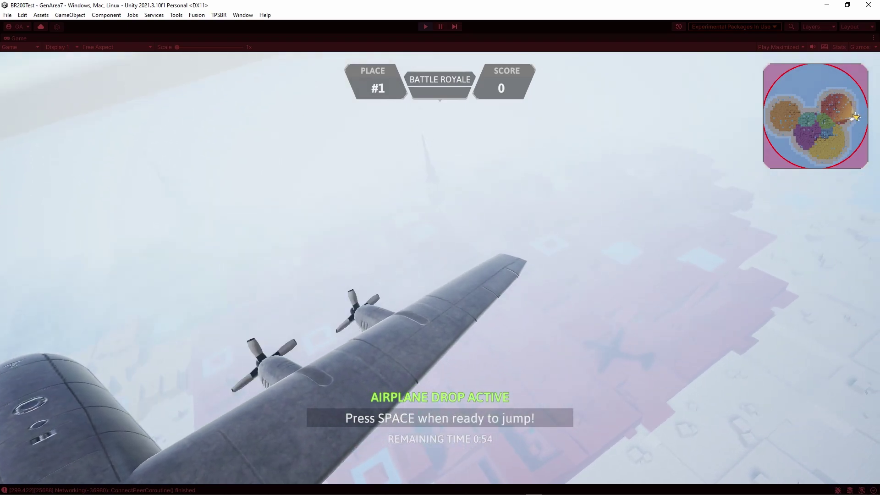
key("space")
key("x")
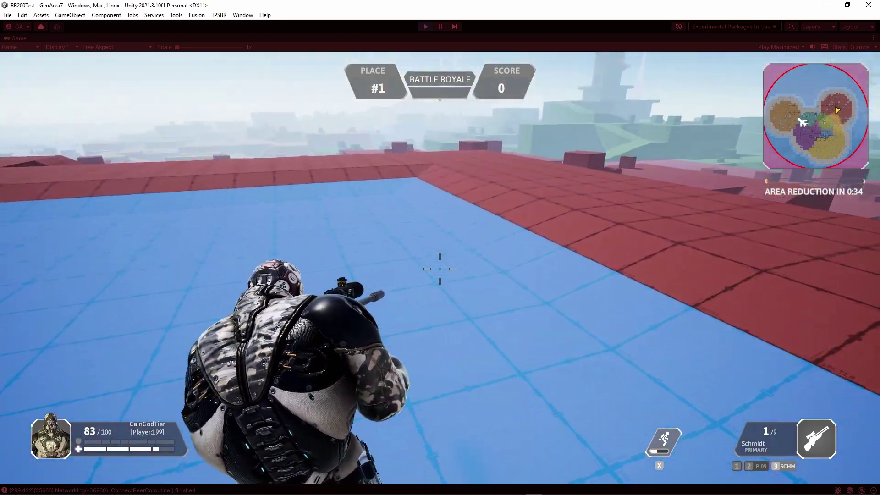
Step: Run across the red high ground beside the blue square, aiming the Schmidt rifle and jumping
key("w")
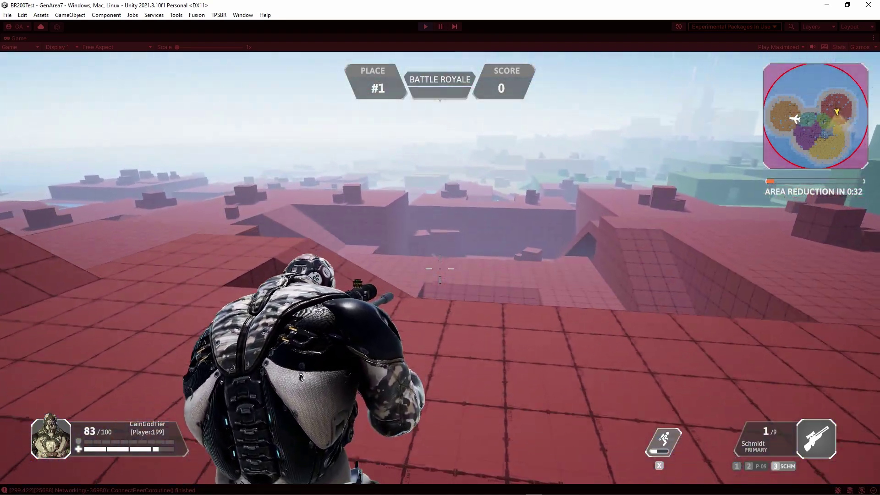
key("w")
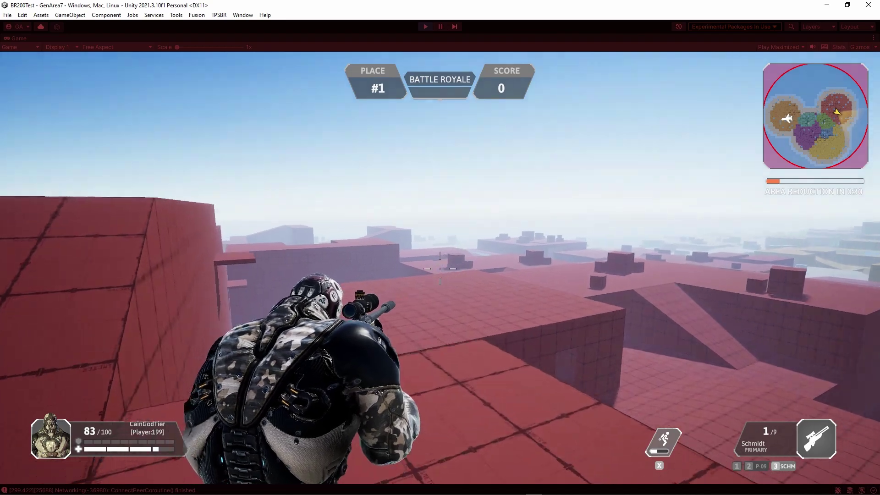
right_click(439, 268)
mouse_move(439, 268)
key("w")
key("space")
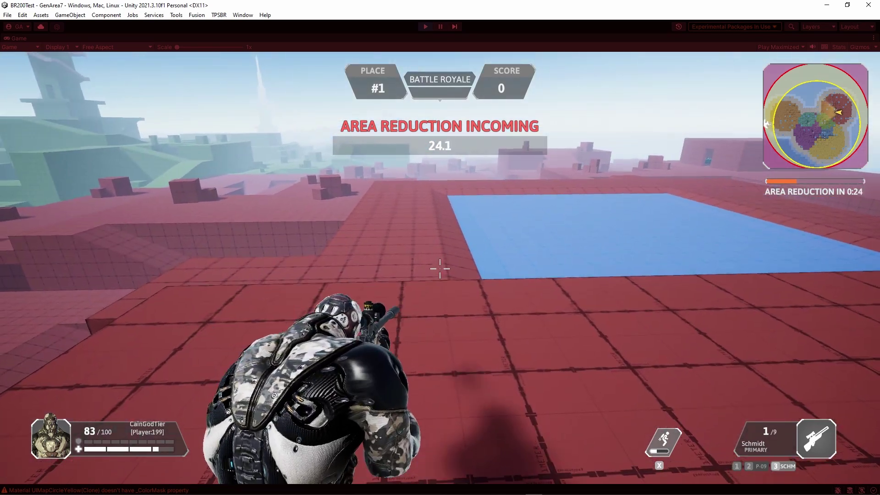
Step: Swap between the Schmidt rifle and the CZ P-09 pistol beside the blue square, ending with the pistol
key("d")
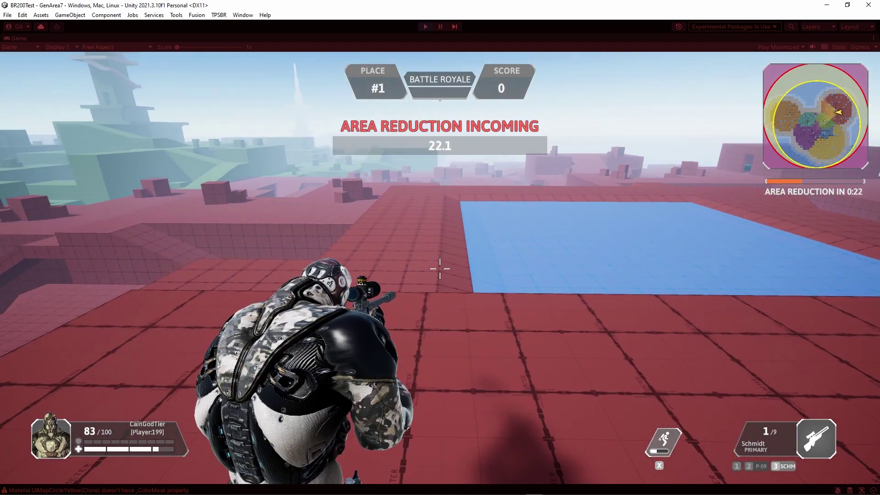
key("2")
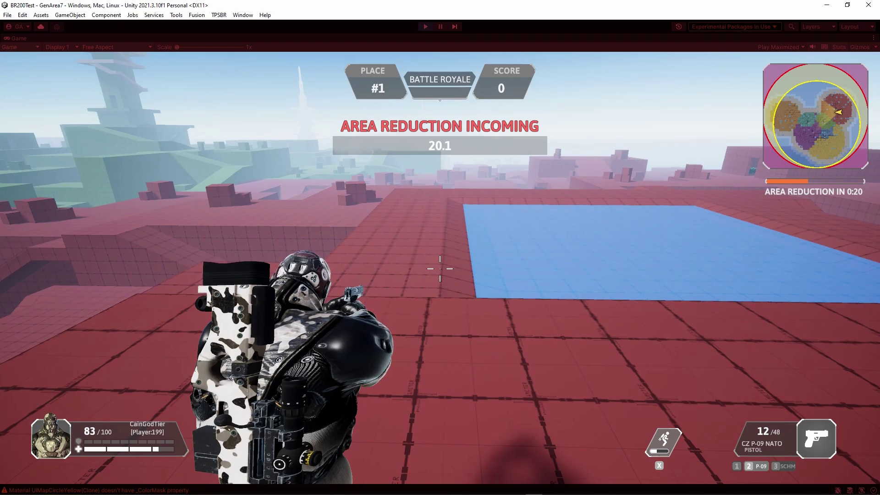
key("e")
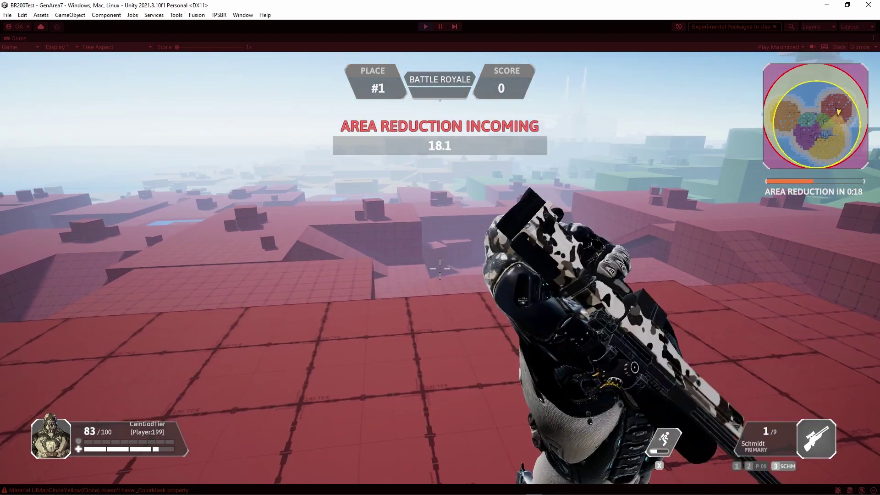
key("e")
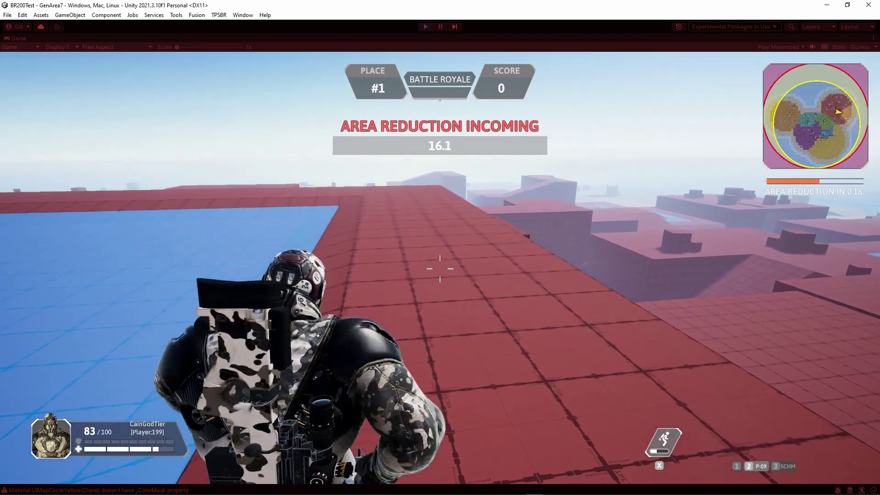
key("2")
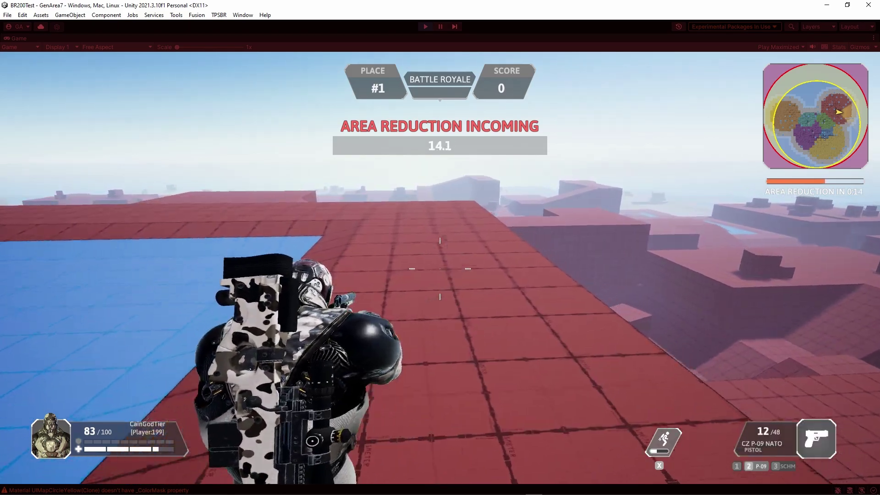
Step: Run forward over the red high ground and use the jetpack to move toward its edge
key("w")
key("w")
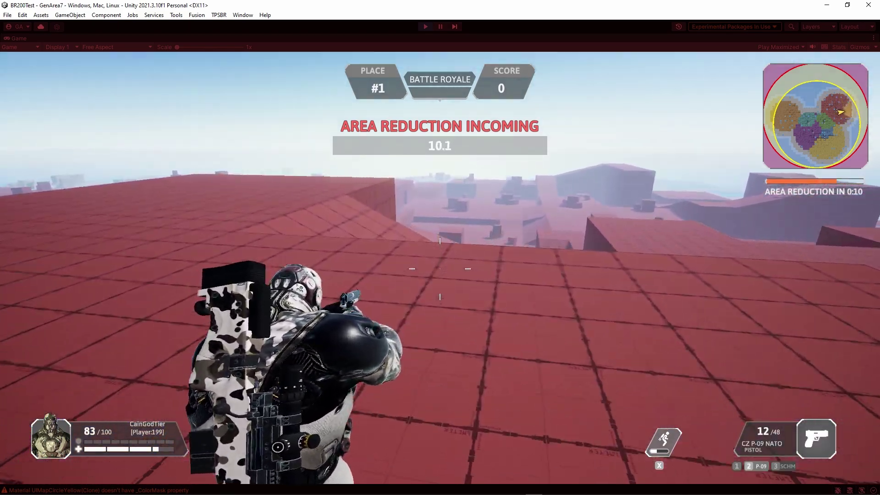
key("w")
key("w")
key("a")
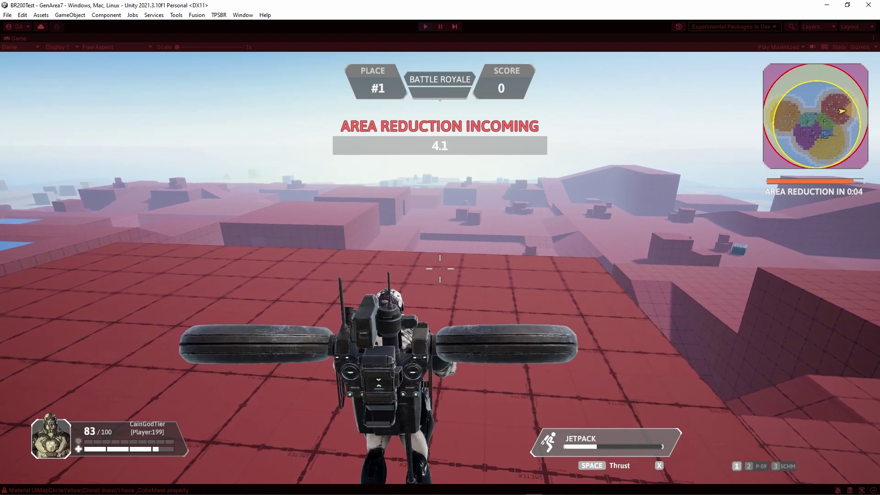
key("w")
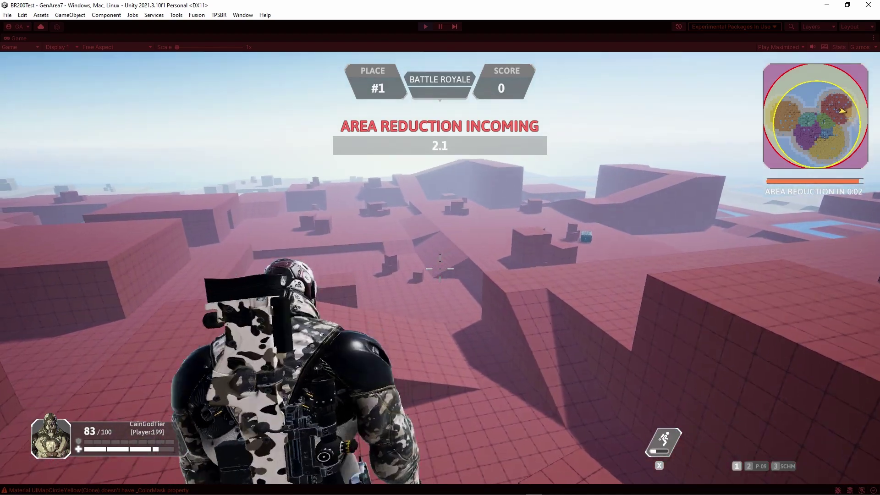
Step: Cross the red high ground toward its far edge, switching the jetpack on and off along the way
key("x")
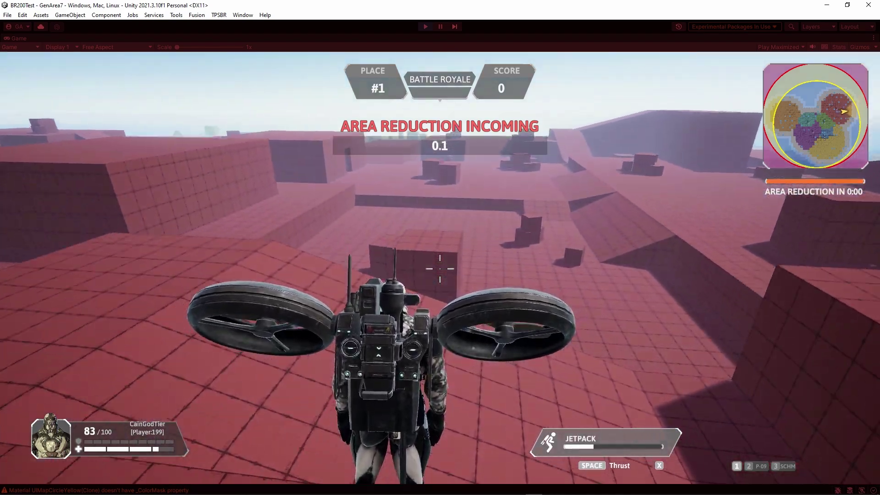
key("x")
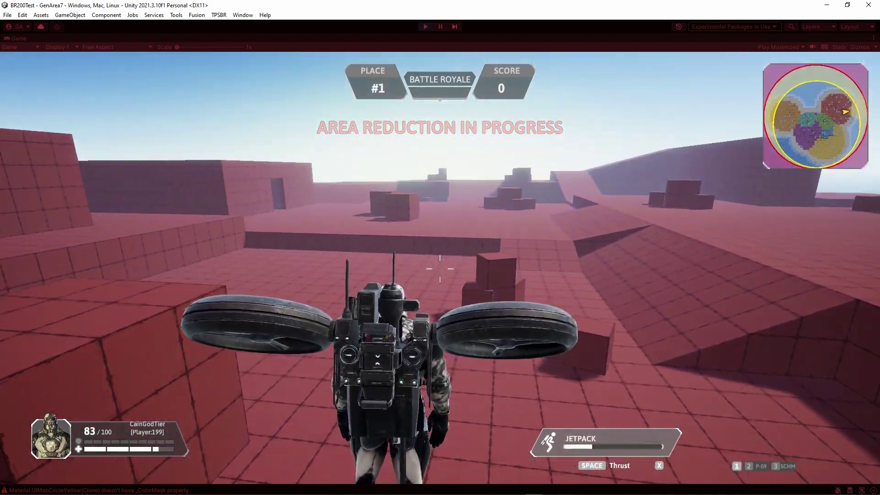
key("x")
key("w")
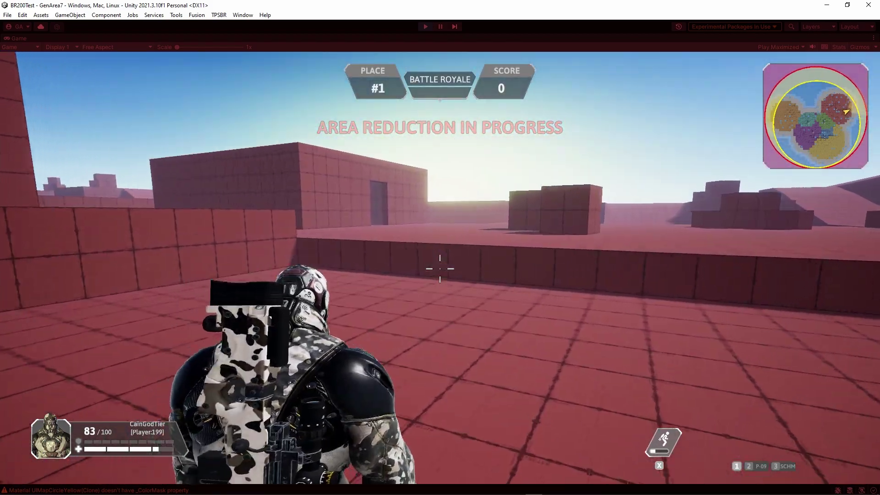
key("w")
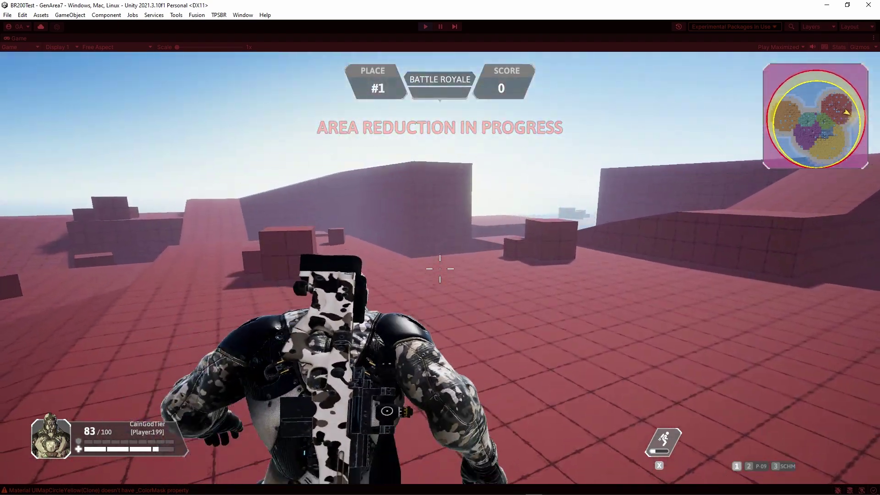
Step: Fly with the jetpack off the red ground over the white area with blue squares, and switch it off to drop down
key("x")
key("space")
key("w")
key("space")
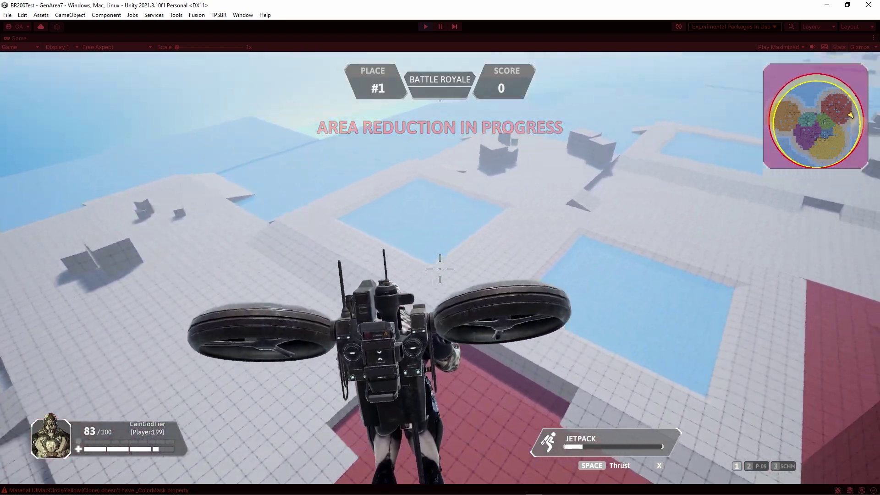
key("x")
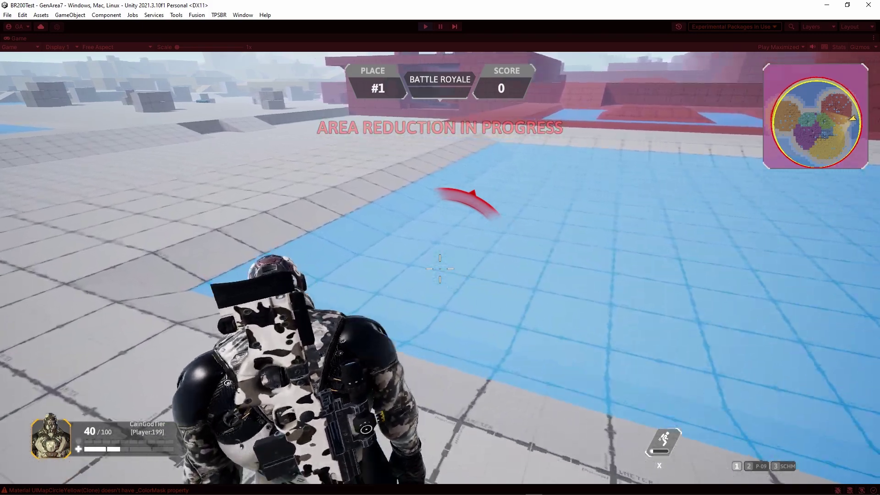
Step: Move across the white ground past the red building, glide over the ledge with the jetpack, and switch it off near the red wall
key("w")
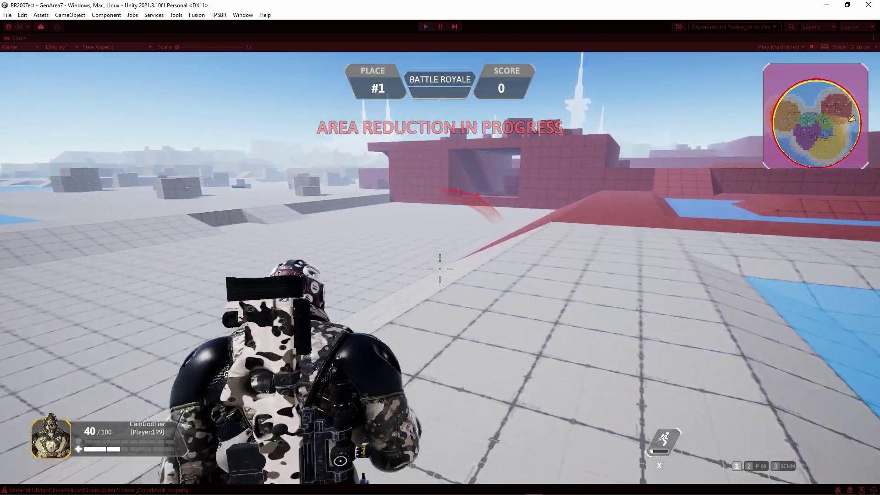
key("w")
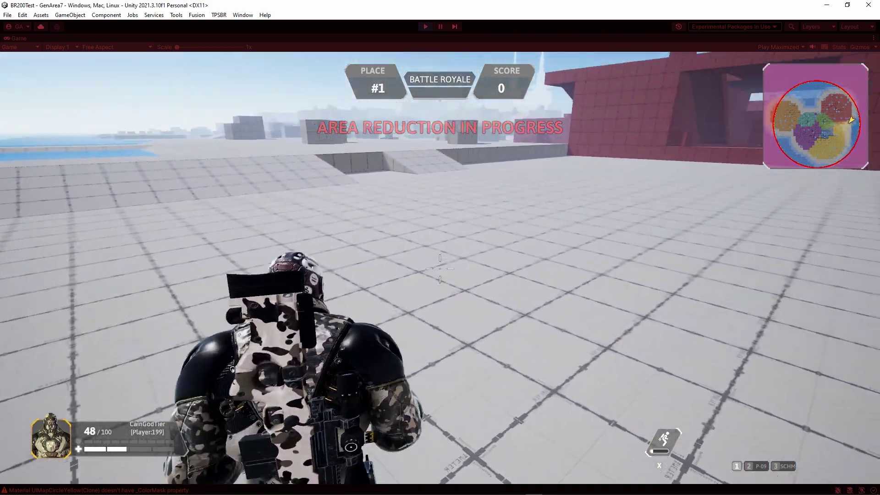
key("w")
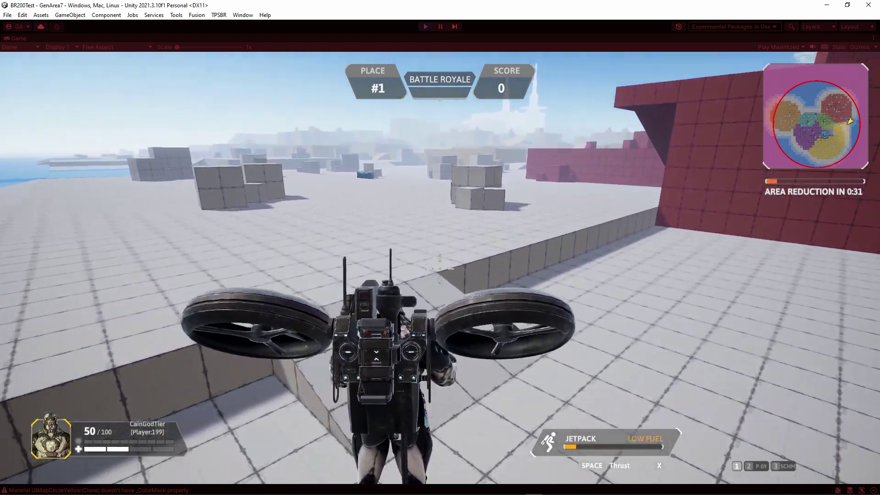
key("w")
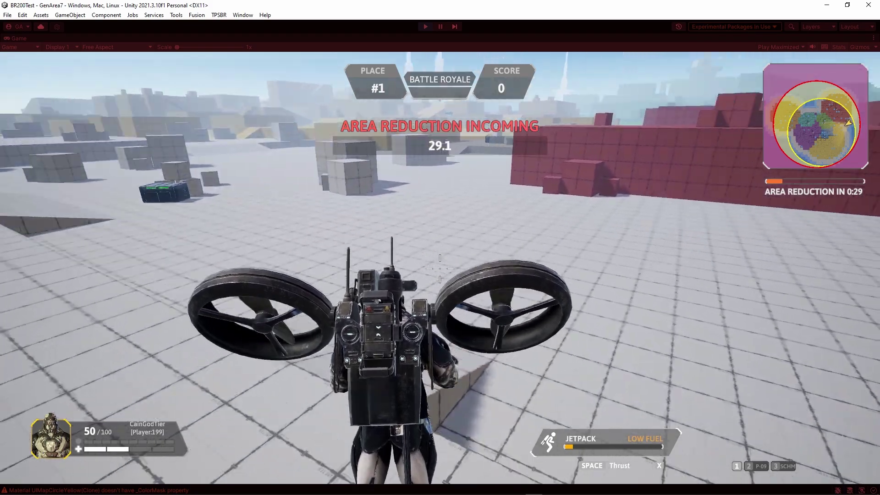
key("x")
key("w")
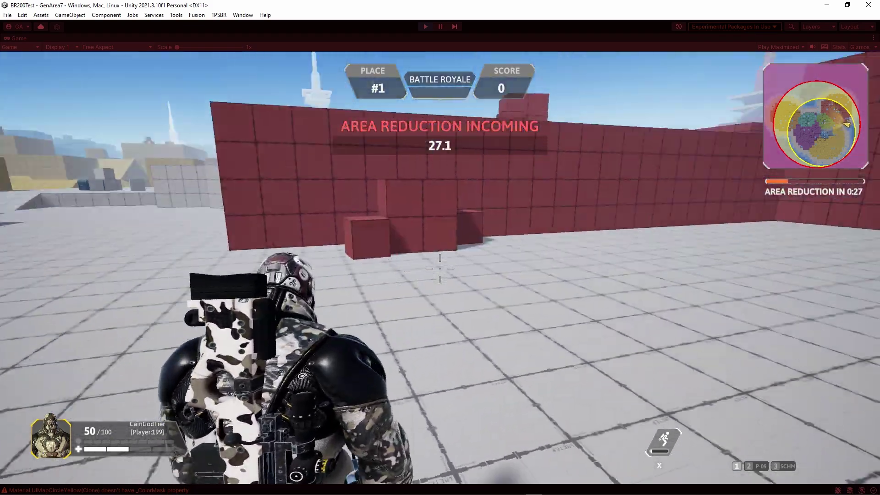
Step: Follow the red wall to the adjoining red ground, toggling the jetpack between short runs
key("x")
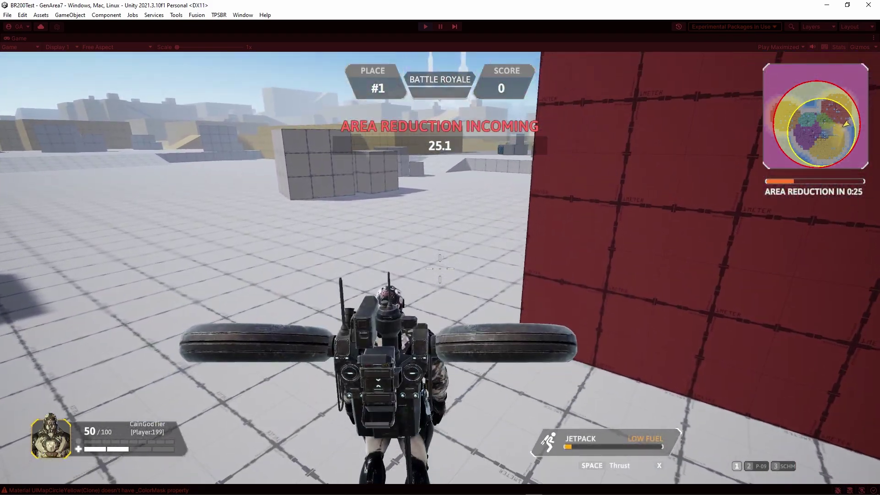
key("x")
key("w")
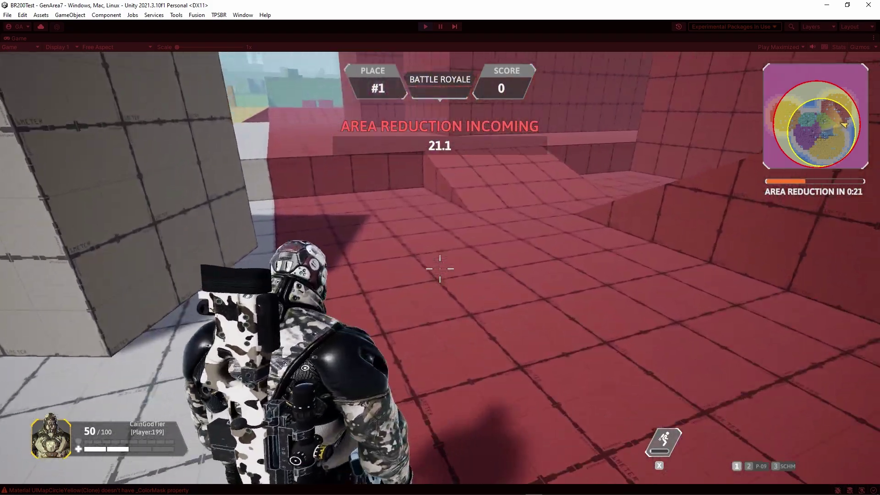
key("x")
key("x")
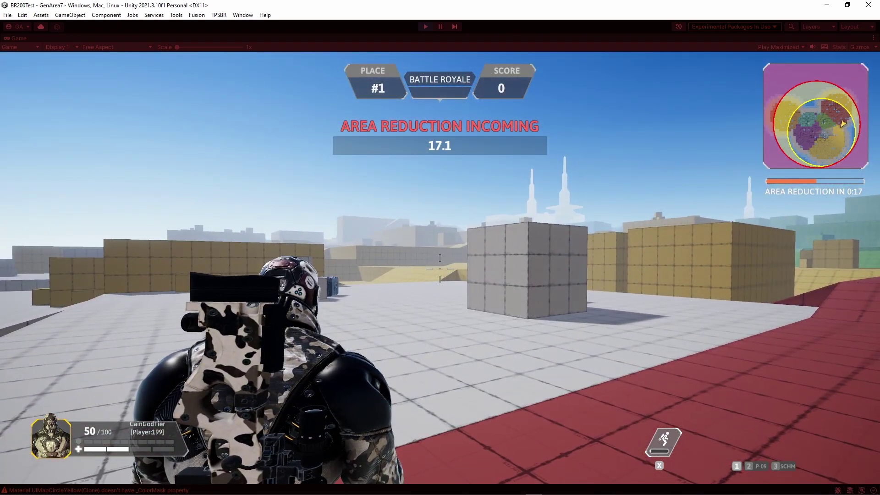
Step: Leave the Battle Royale match through the in-game menu and confirm leaving
key("Escape")
key("Escape")
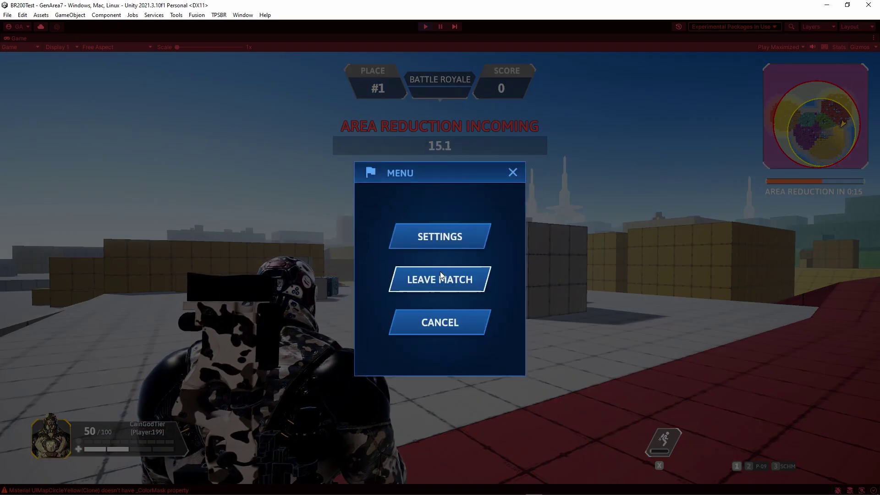
left_click(440, 274)
left_click(398, 309)
left_click(442, 280)
left_click(481, 310)
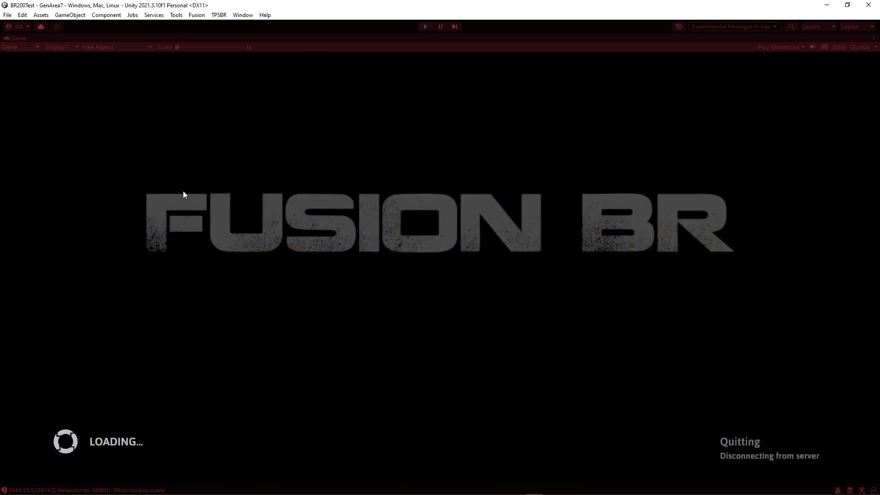
Step: Exit Play mode and review the editor's General preferences, closing the Preferences window when finished
left_click(22, 14)
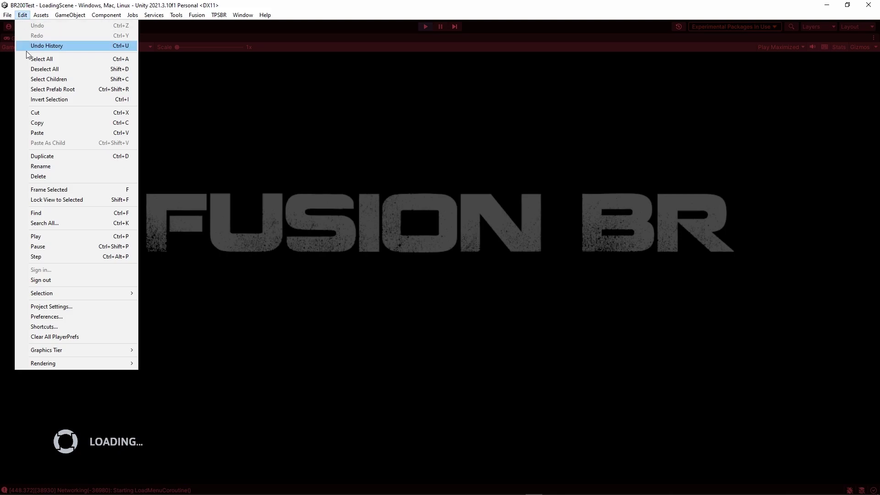
left_click(56, 317)
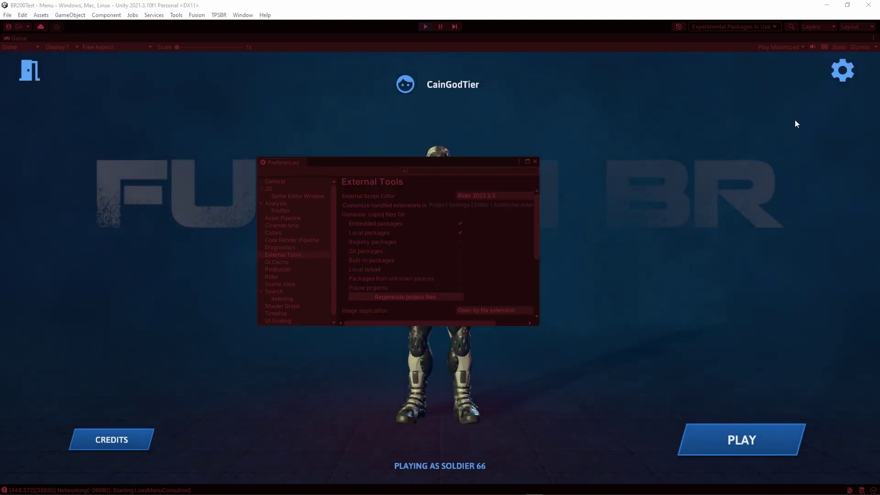
left_click(425, 26)
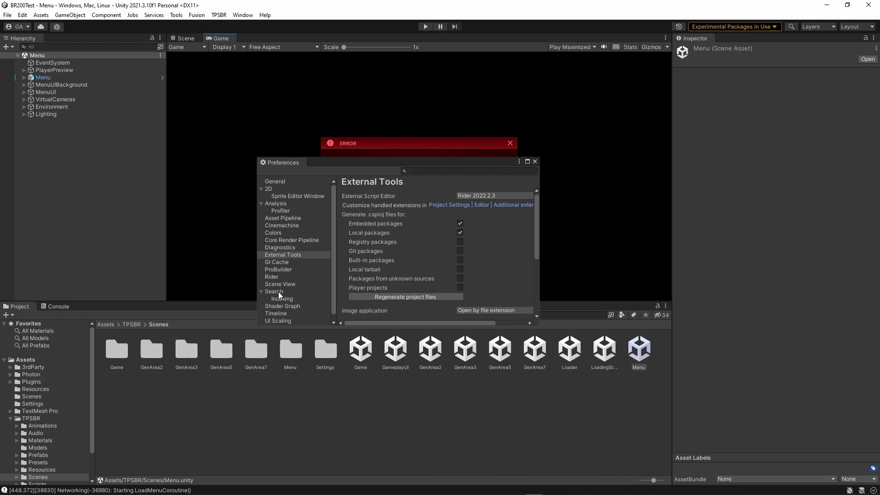
left_click(271, 277)
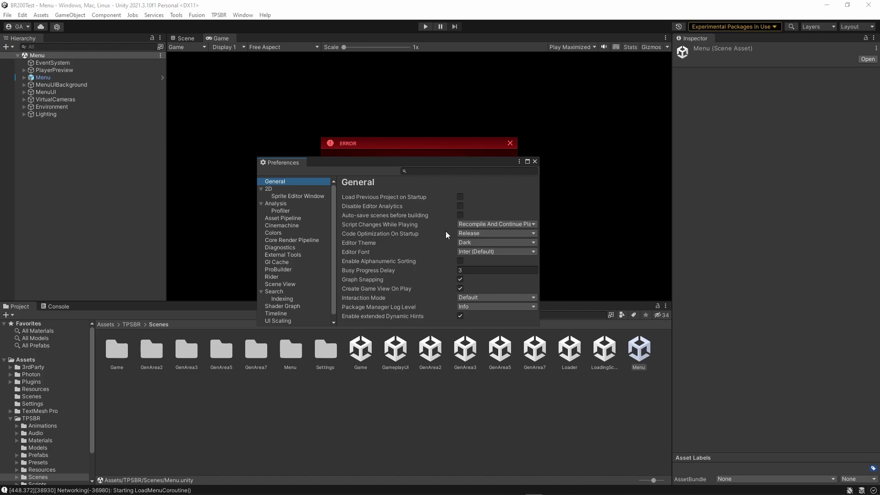
left_click(535, 162)
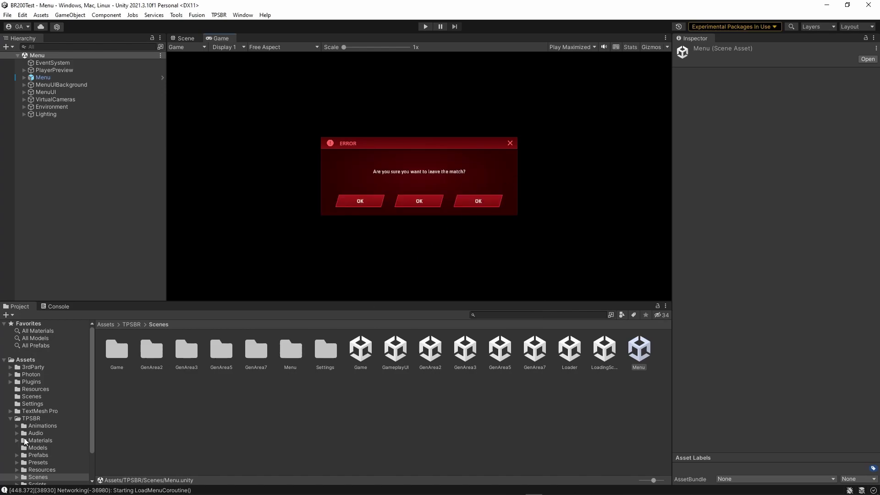
Step: Open the Soldier prefab from the TPSBR Prefabs/Agents folder
scroll(24, 438, "down", 2)
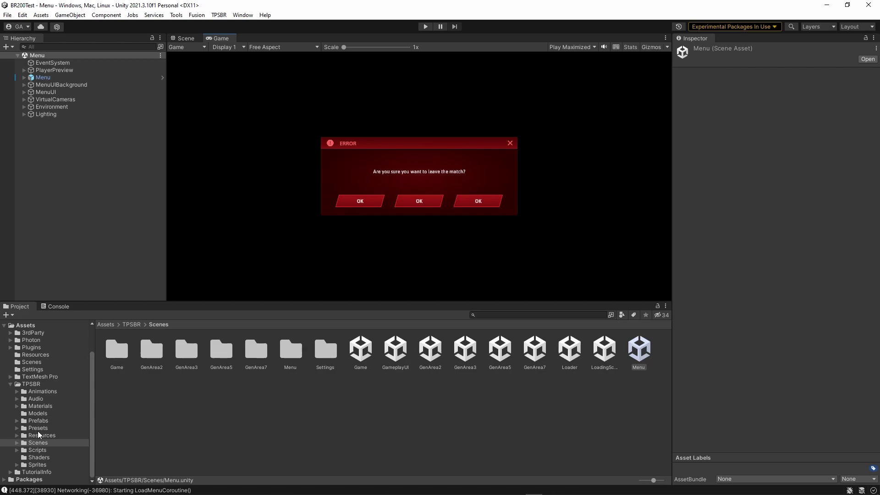
left_click(16, 420)
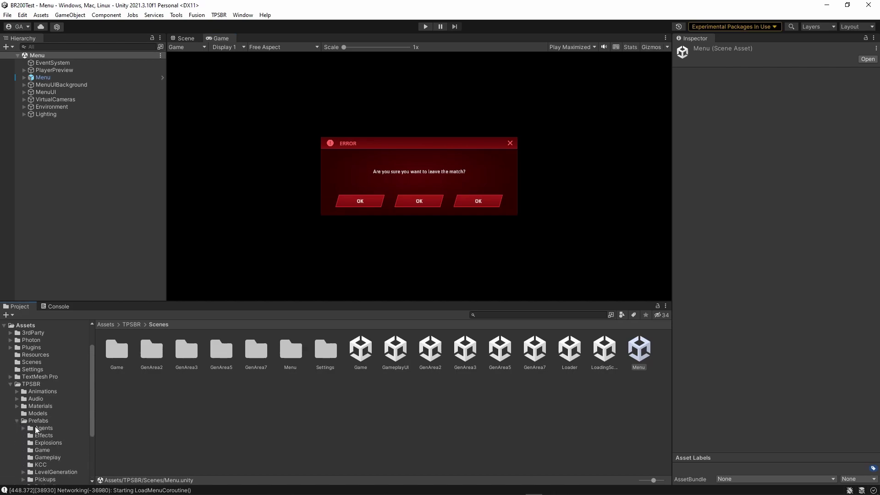
scroll(35, 426, "down", 2)
left_click(37, 402)
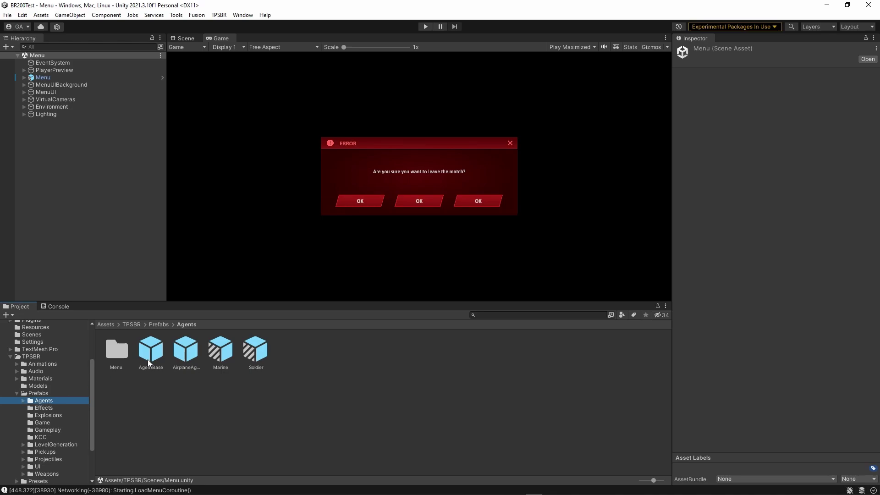
left_click(258, 362)
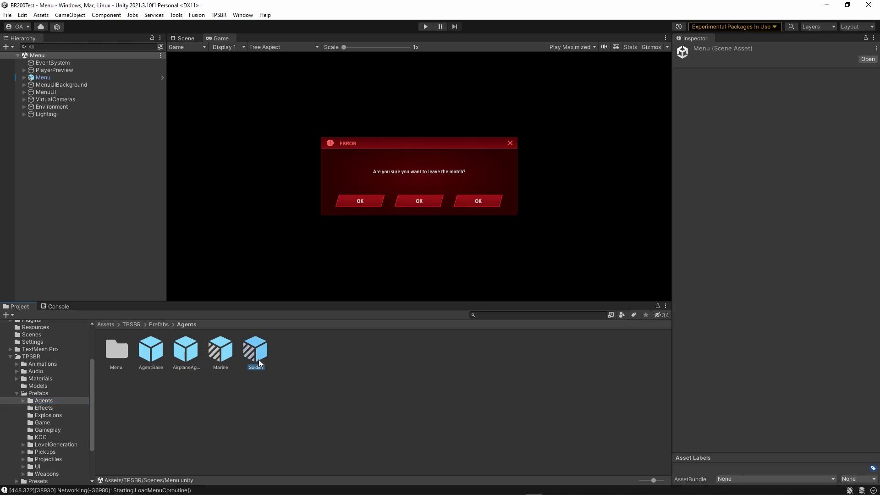
double_click(259, 362)
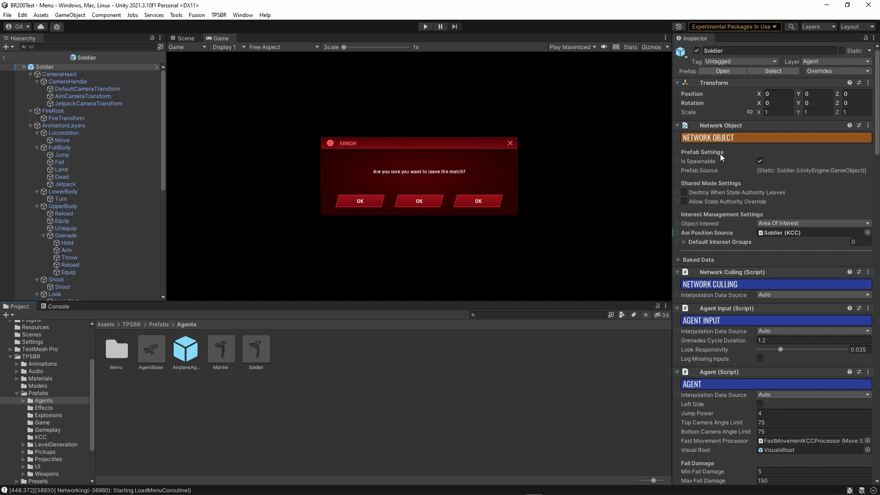
Step: Open the Photon documentation for the Soldier's Network Object component and read about spawning, State Authority and Input Authority
left_click(725, 138)
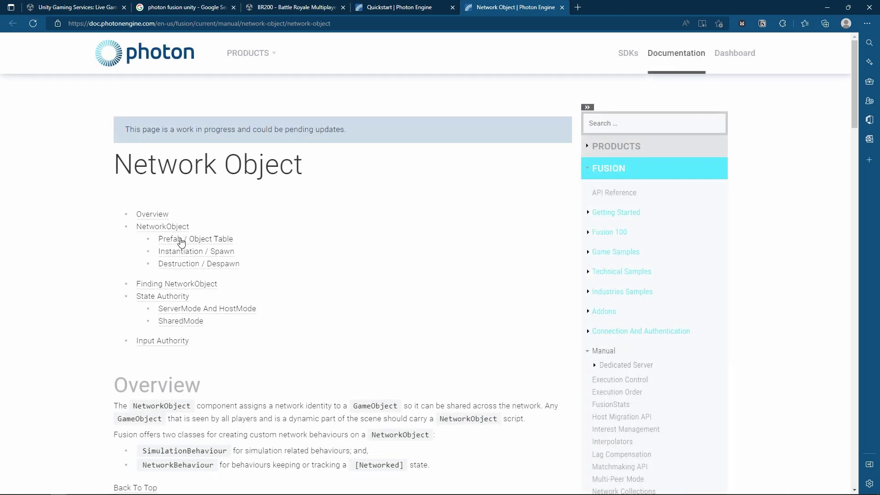
scroll(229, 303, "down", 4)
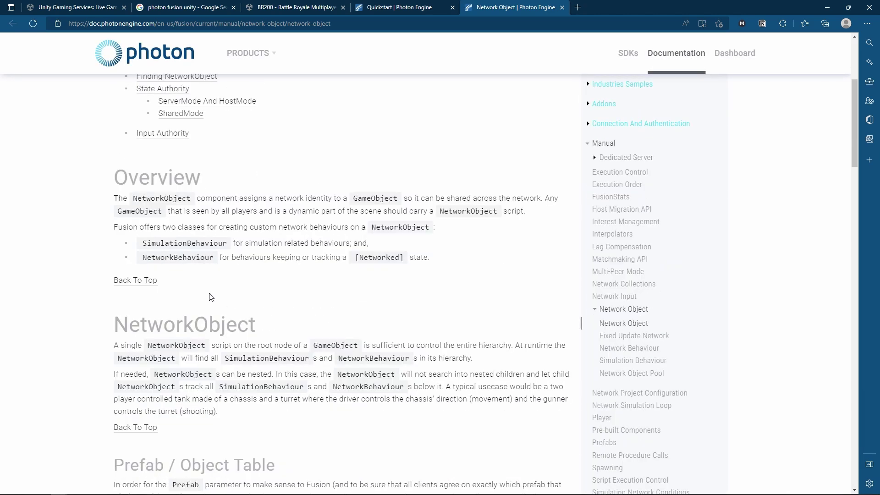
scroll(210, 297, "down", 5)
scroll(202, 295, "down", 2)
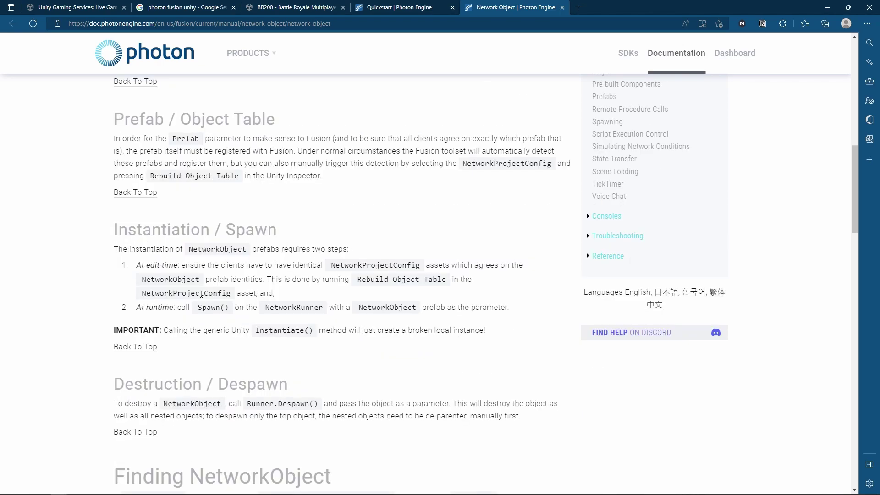
scroll(200, 300, "down", 2)
scroll(200, 300, "down", 4)
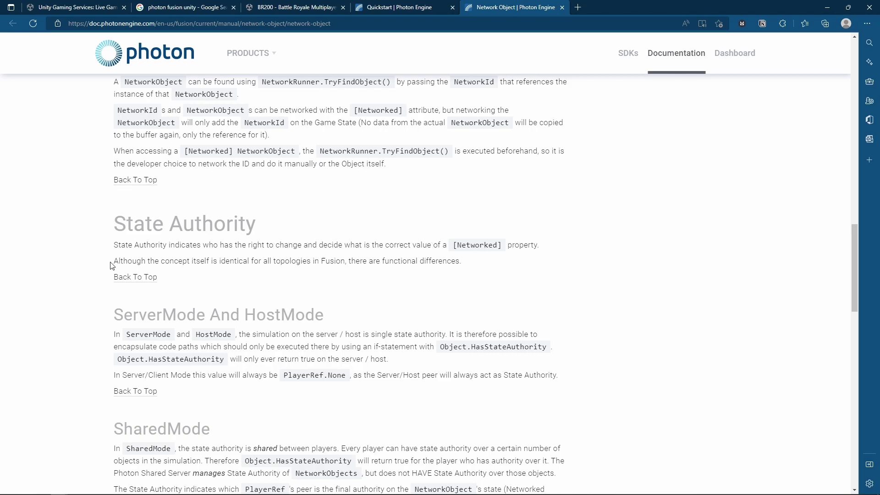
scroll(215, 263, "down", 1)
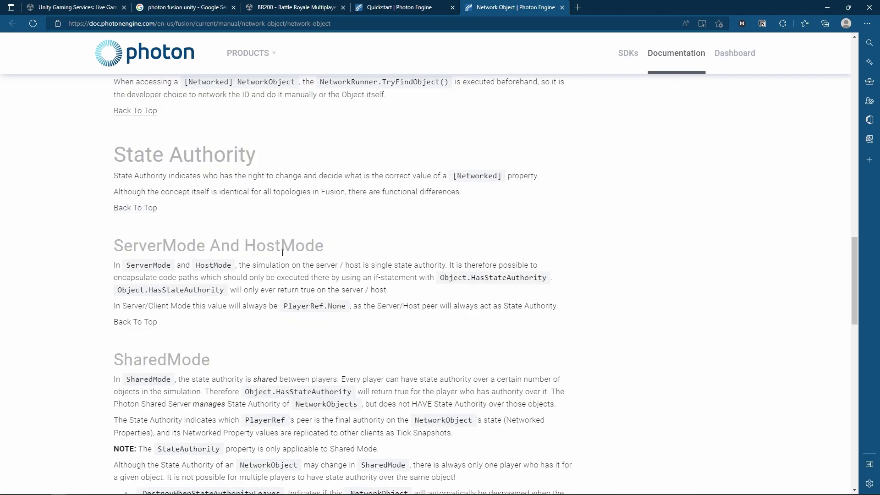
scroll(343, 268, "down", 7)
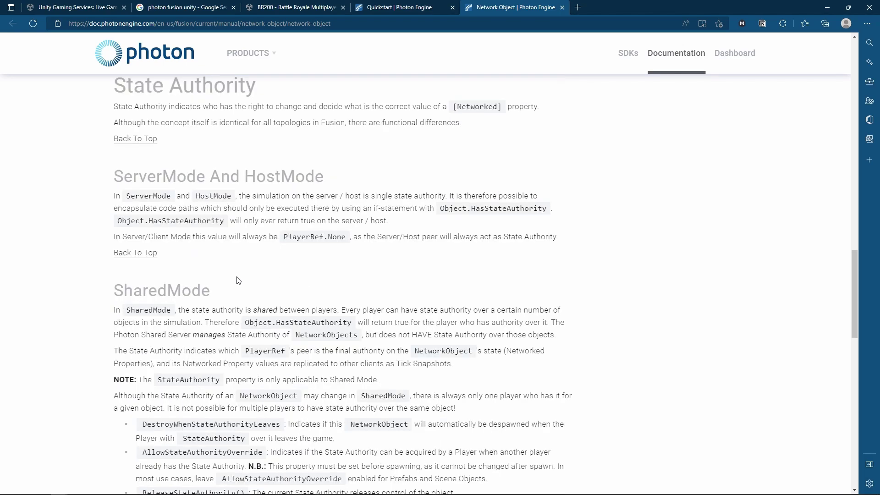
scroll(135, 276, "down", 5)
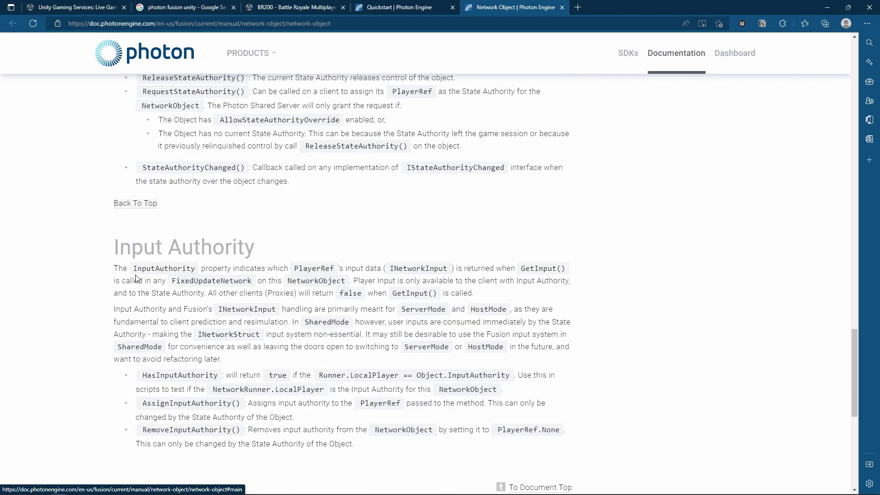
scroll(134, 277, "up", 6)
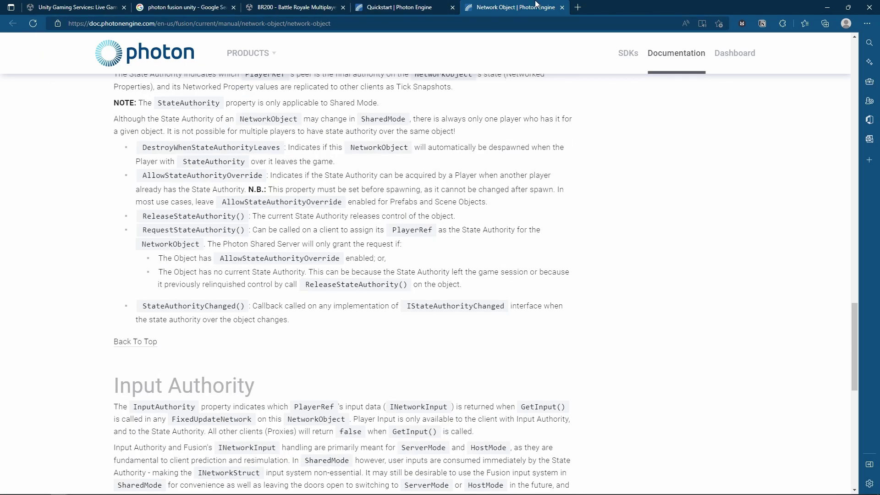
Step: Close the Network Object documentation and switch to the BR200 Asset Store page
left_click(562, 7)
left_click(315, 9)
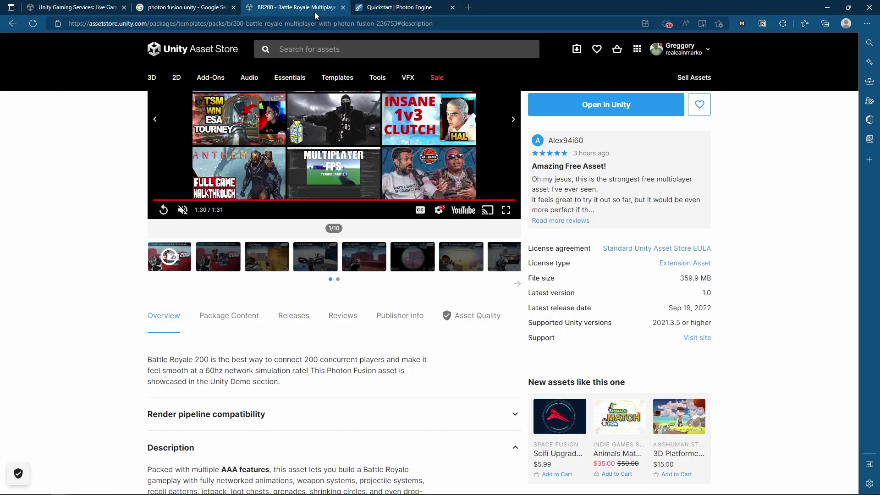
Step: Return to Unity and open the Soldier's Network Object component script in Rider, trusting the BR200Test solution
left_click(827, 7)
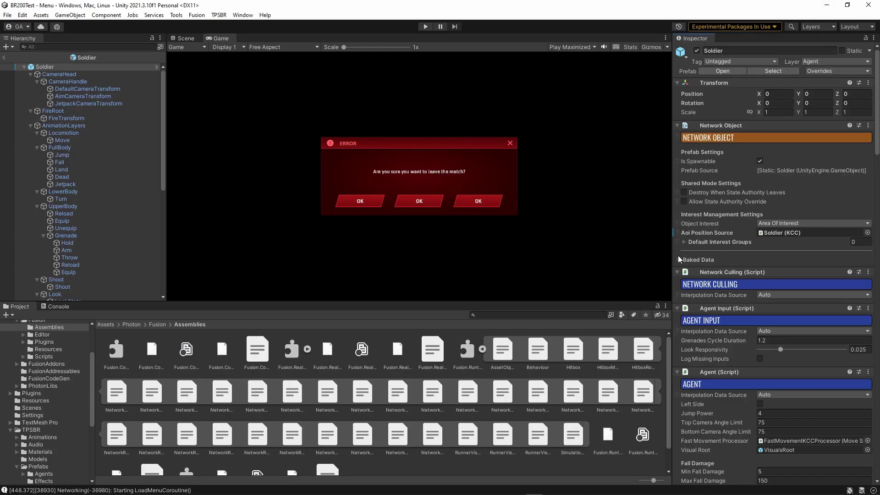
mouse_move(700, 219)
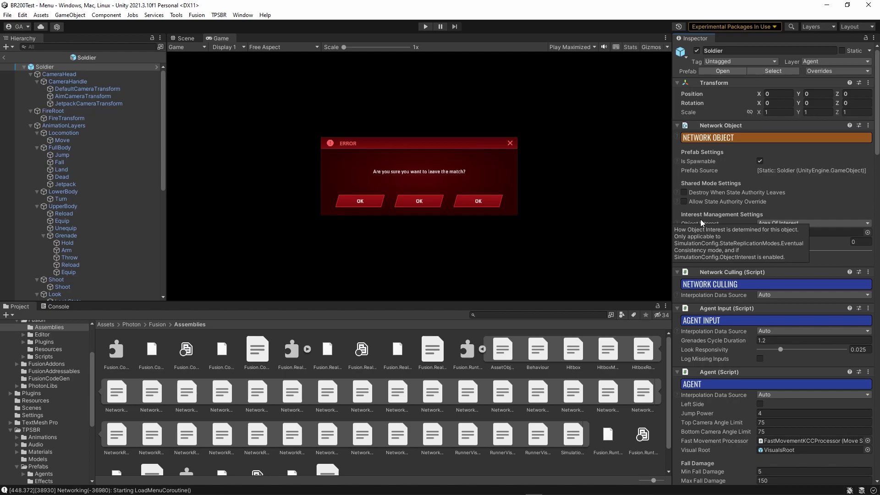
mouse_move(716, 158)
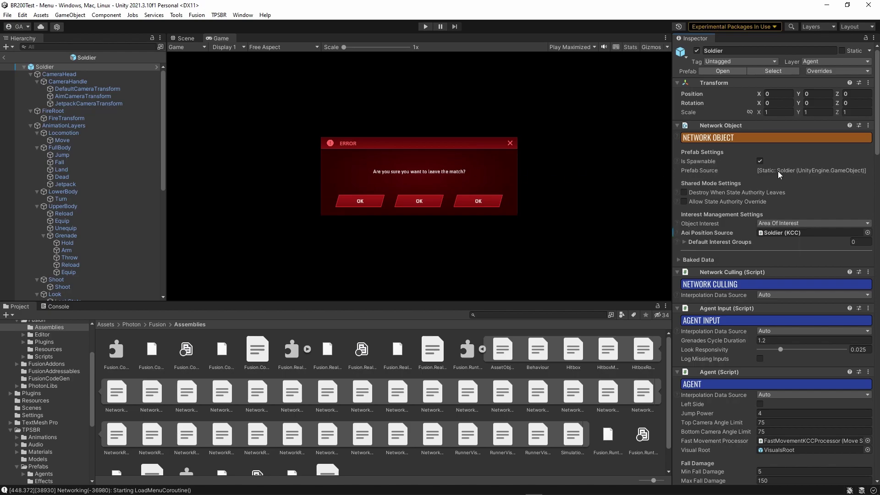
left_click(721, 125)
left_click(721, 126)
left_click(867, 125)
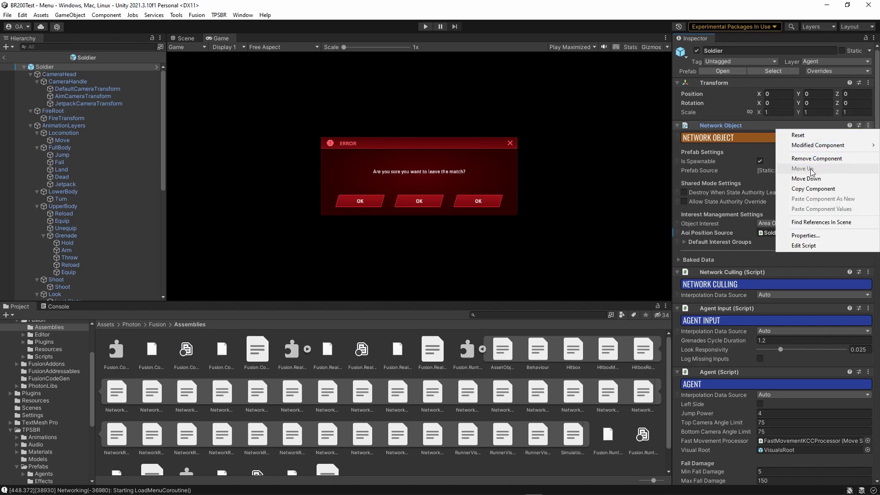
left_click(802, 246)
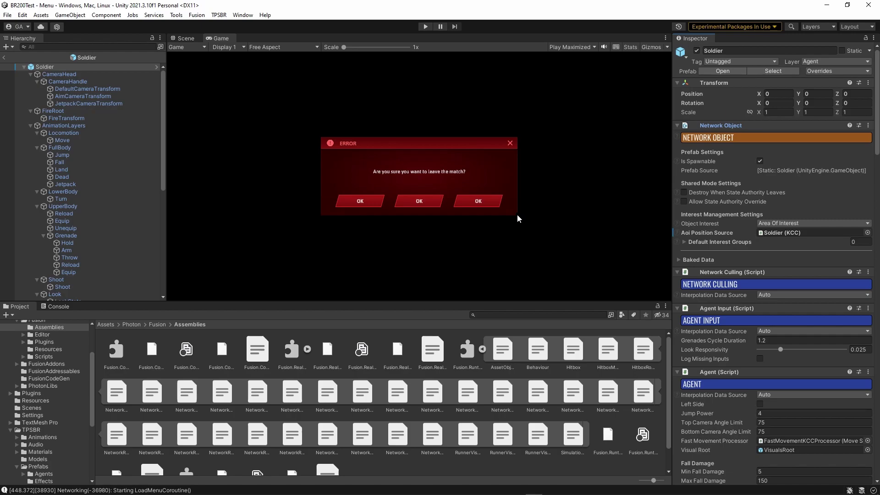
mouse_move(300, 494)
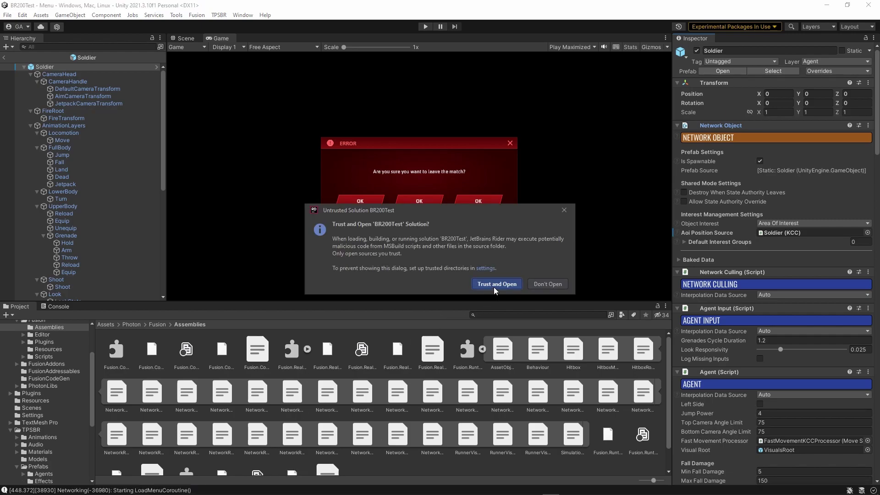
left_click(493, 287)
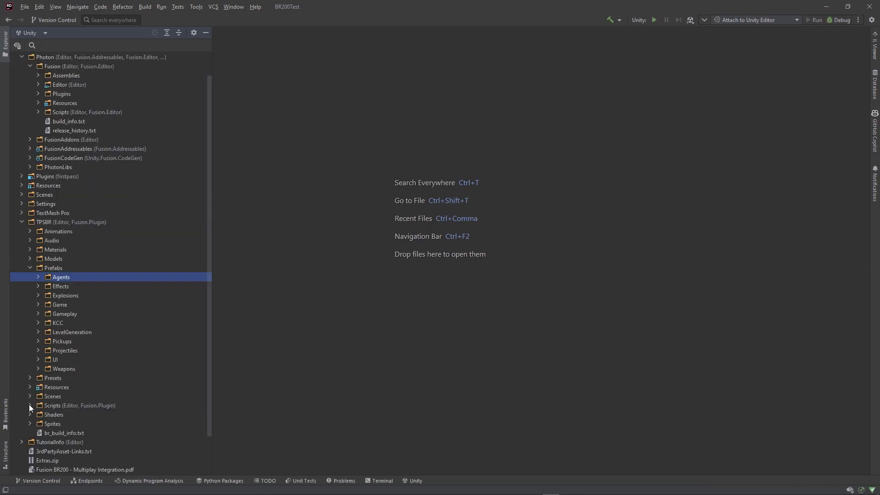
Step: Open Agent.cs from the TPSBR Scripts/Agents/Agent folder
left_click(31, 405)
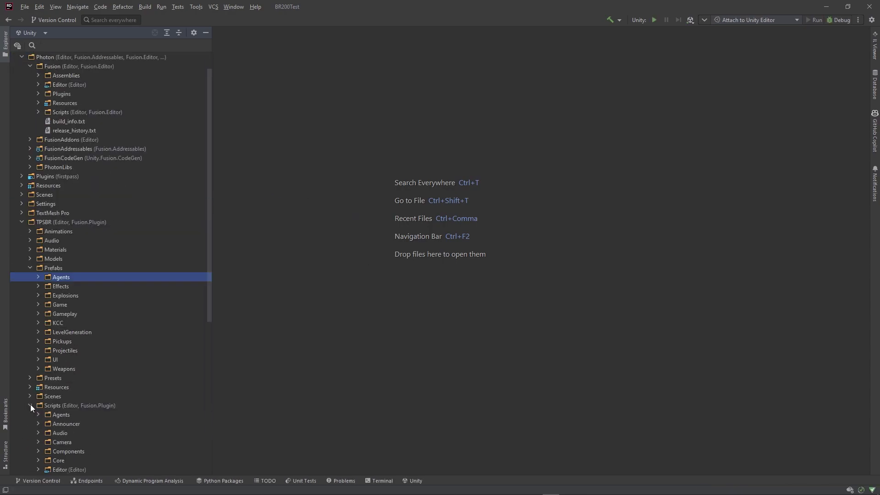
scroll(47, 409, "down", 1)
left_click(38, 359)
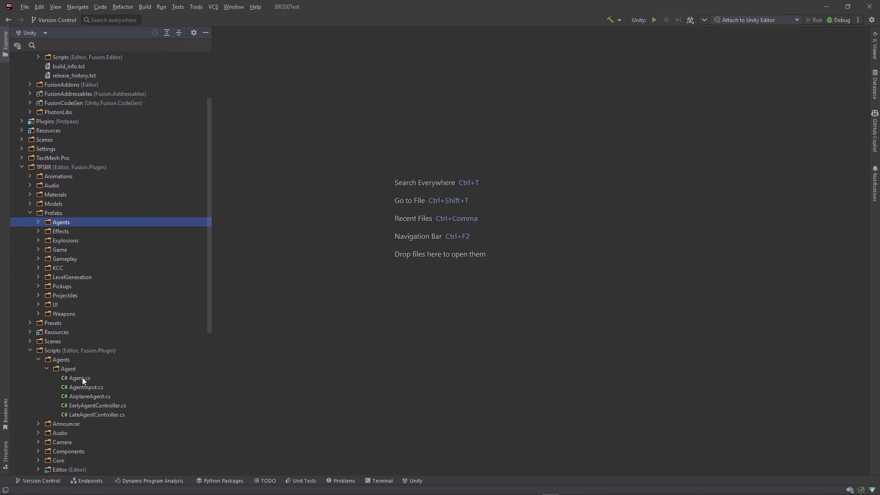
double_click(81, 377)
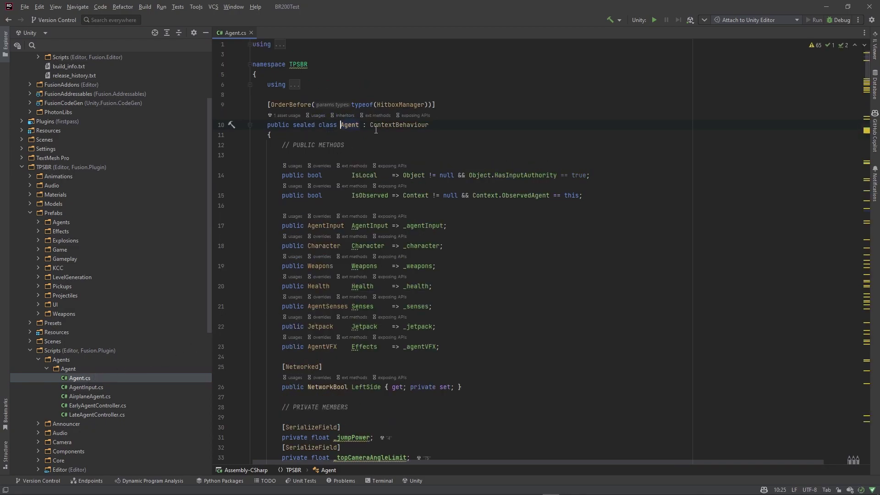
Step: Review the public members of the Agent class and open the declaration of its Character type
scroll(374, 135, "down", 1)
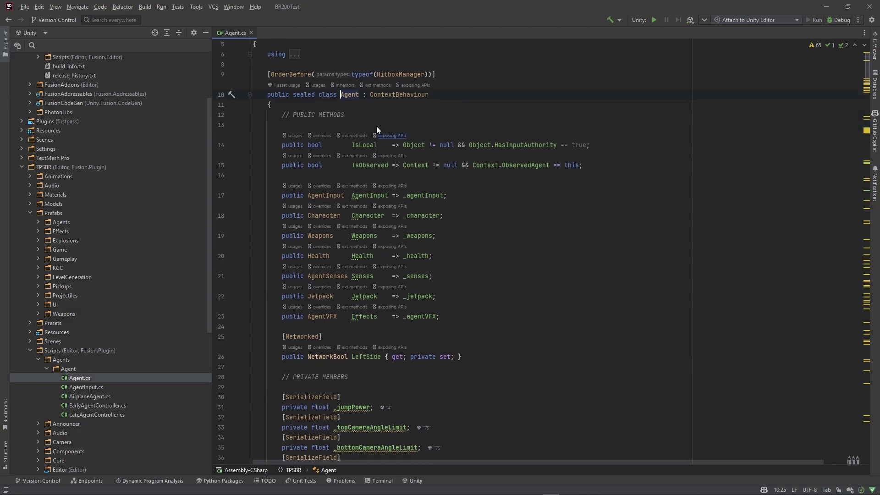
mouse_move(399, 97)
scroll(418, 148, "down", 2)
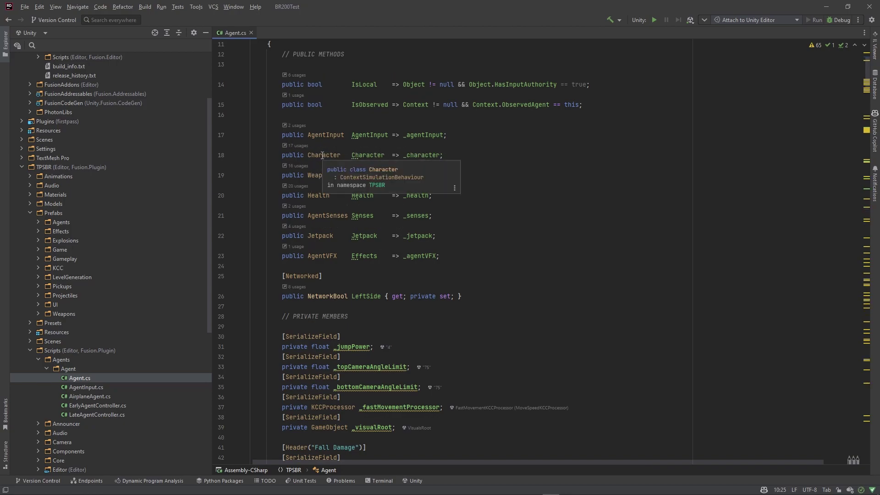
left_click(322, 155, "ctrl")
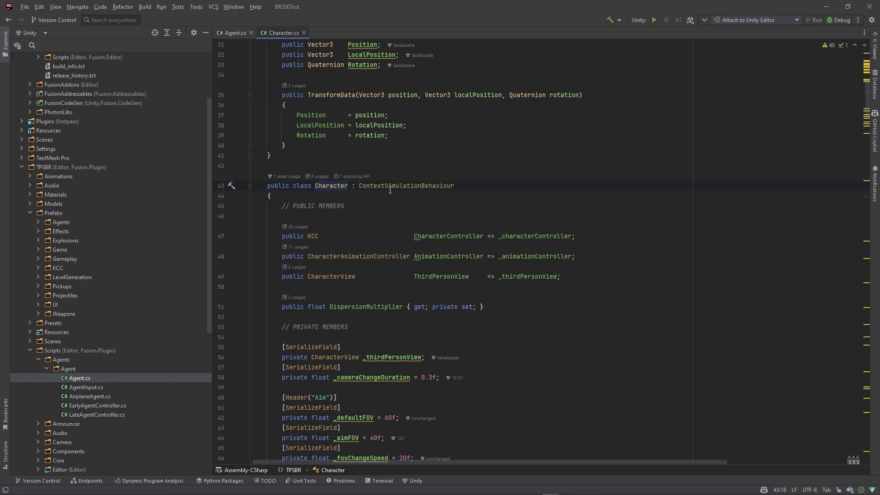
Step: Read through Character.cs, examining the camera, aim and dispersion fields, the private controller references, and the OnSpawned and OnFixedUpdate methods
scroll(389, 187, "up", 8)
scroll(387, 193, "down", 12)
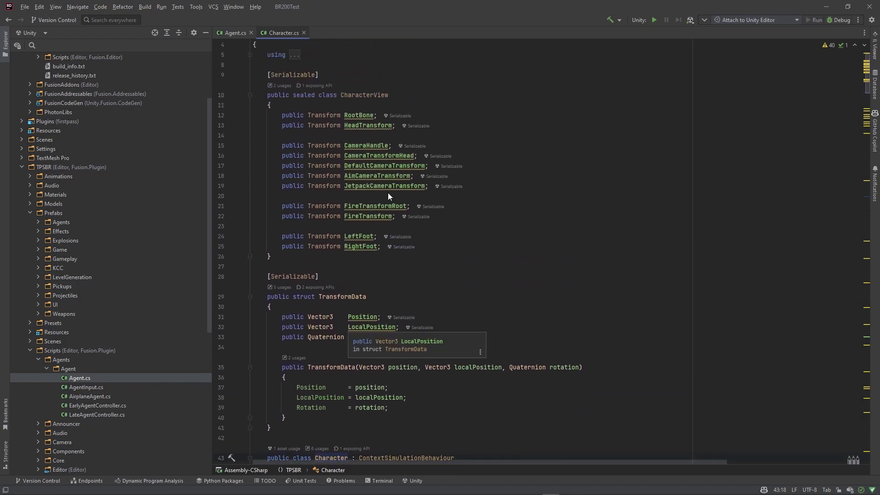
scroll(387, 192, "down", 3)
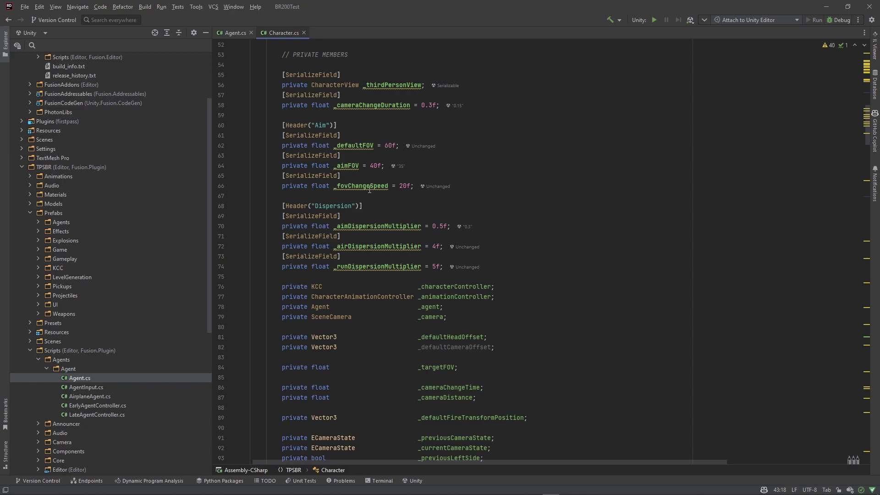
scroll(299, 202, "down", 3)
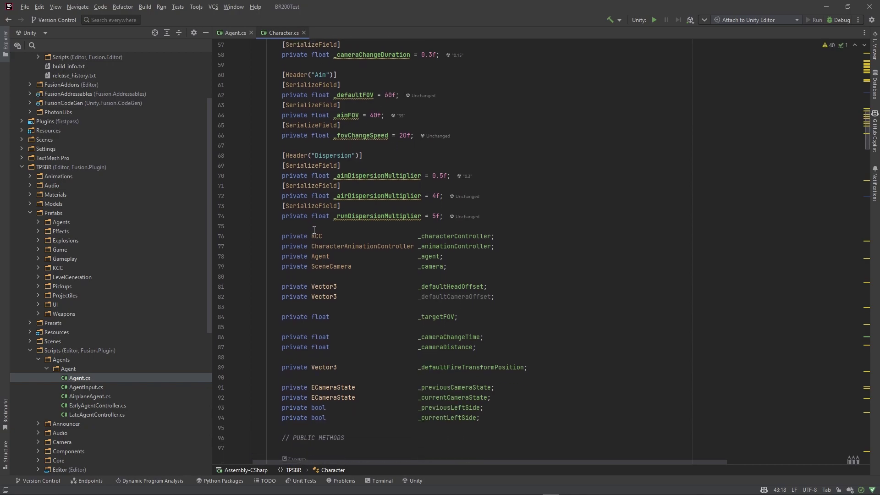
scroll(450, 200, "down", 3)
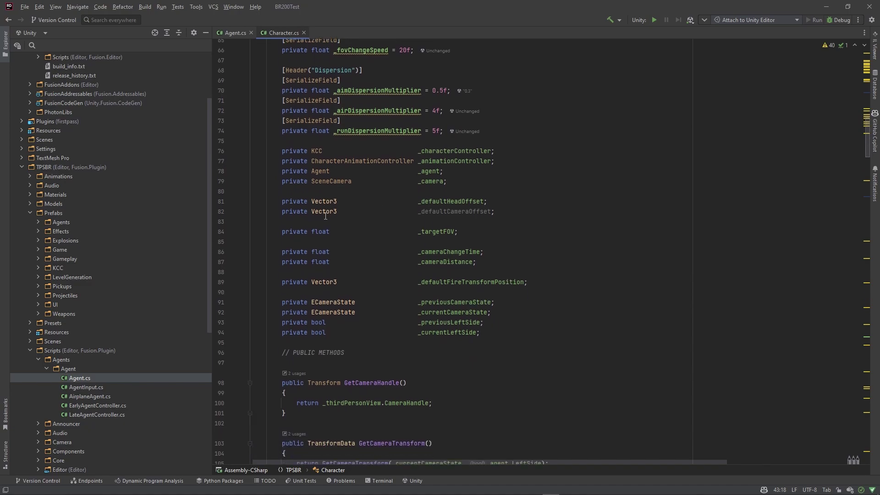
left_click_drag(421, 135, 459, 169)
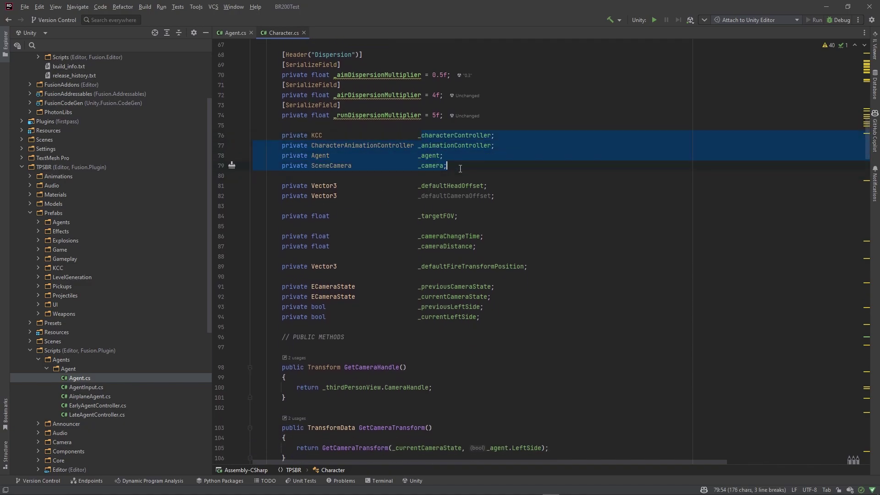
left_click(459, 168)
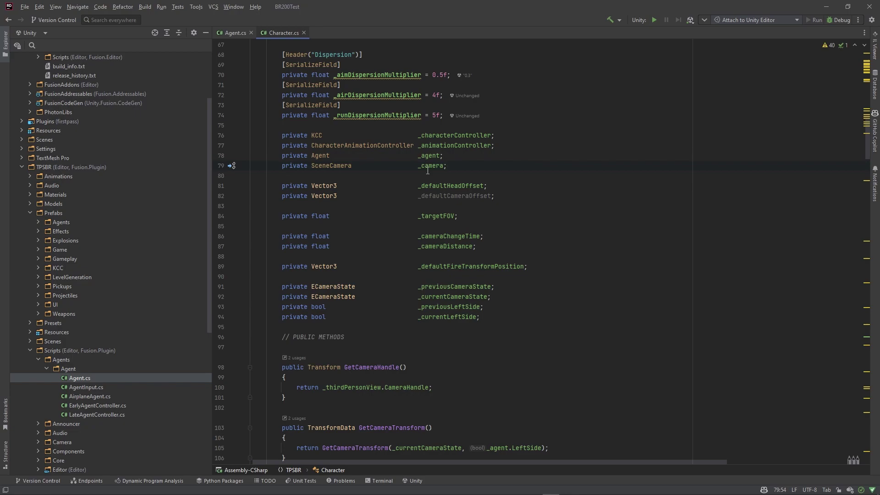
scroll(385, 206, "down", 15)
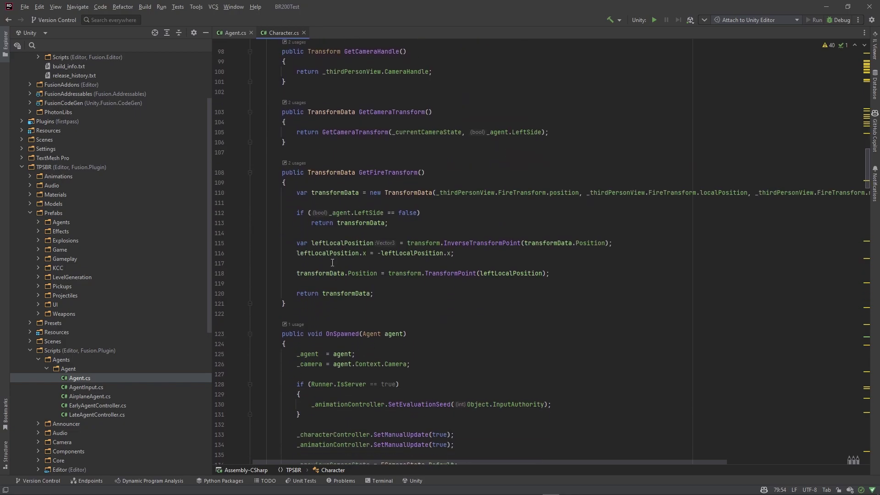
scroll(443, 306, "down", 5)
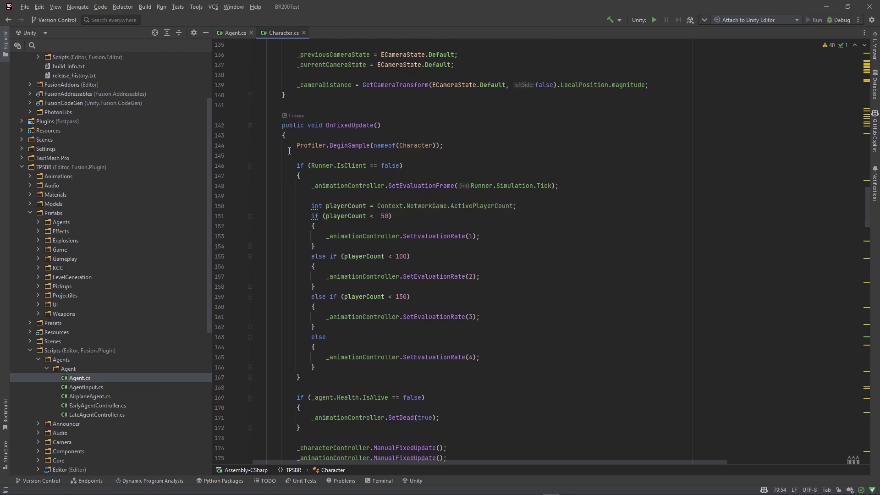
scroll(305, 330, "down", 7)
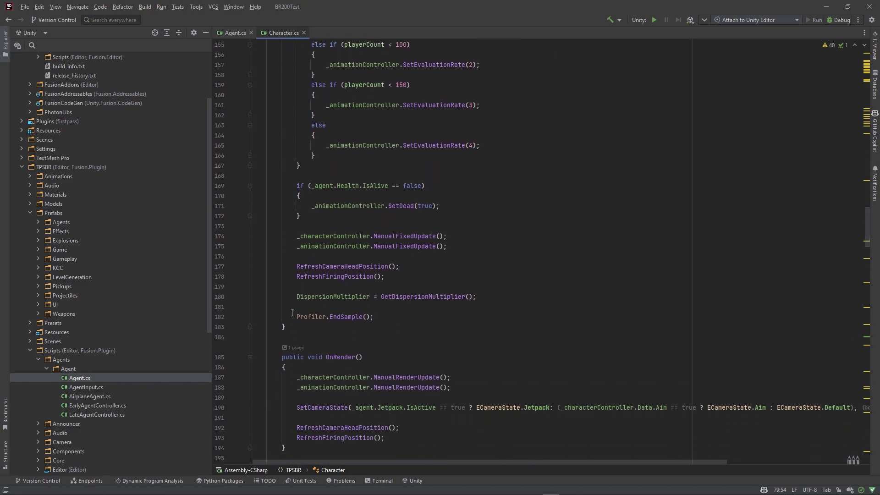
Step: Switch to the Edge browser and close the "photon fusion unity" Google search page
key("alt+Tab")
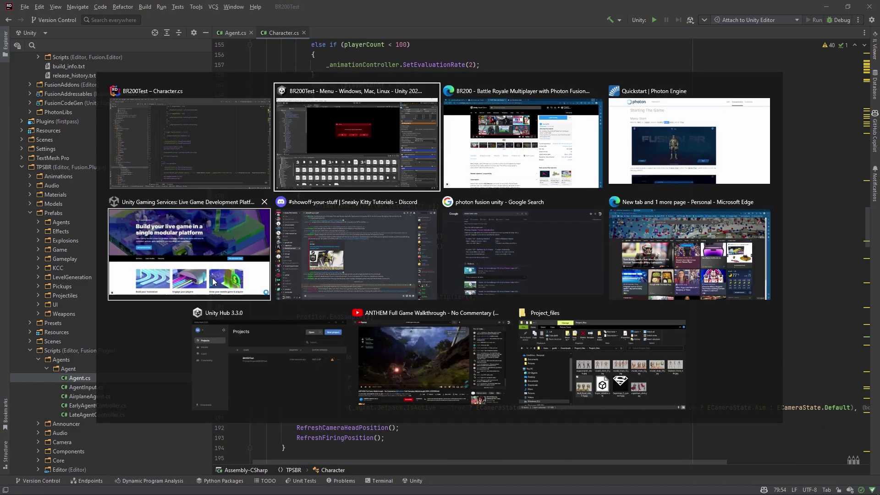
left_click(212, 277)
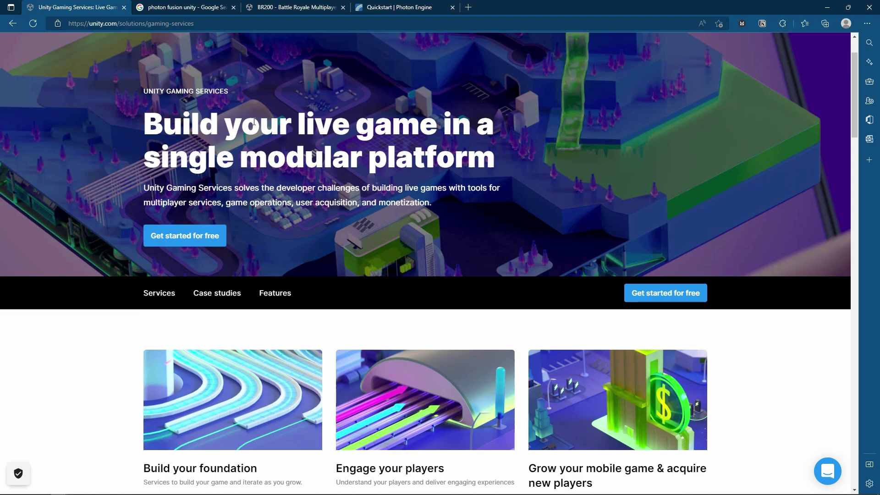
left_click(173, 7)
left_click(234, 7)
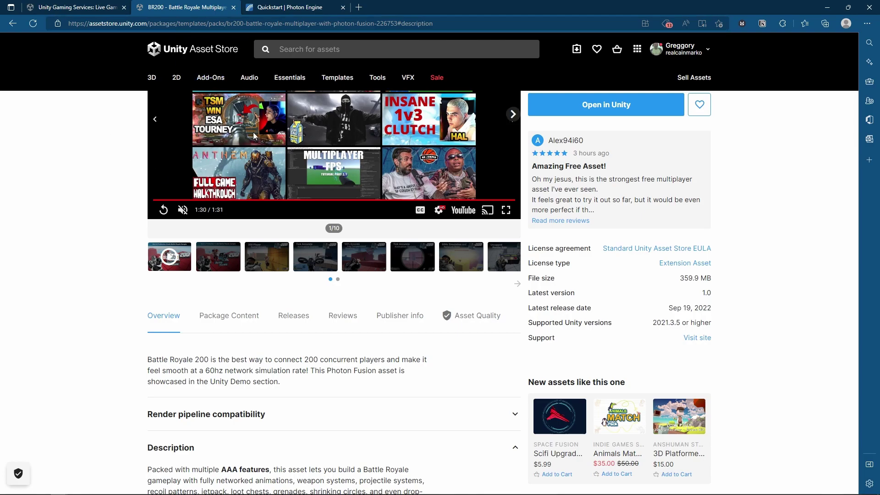
Step: Look over the BR200 Asset Store page and close it, leaving the Unity Gaming Services page in view
scroll(517, 205, "up", 5)
scroll(518, 206, "down", 3)
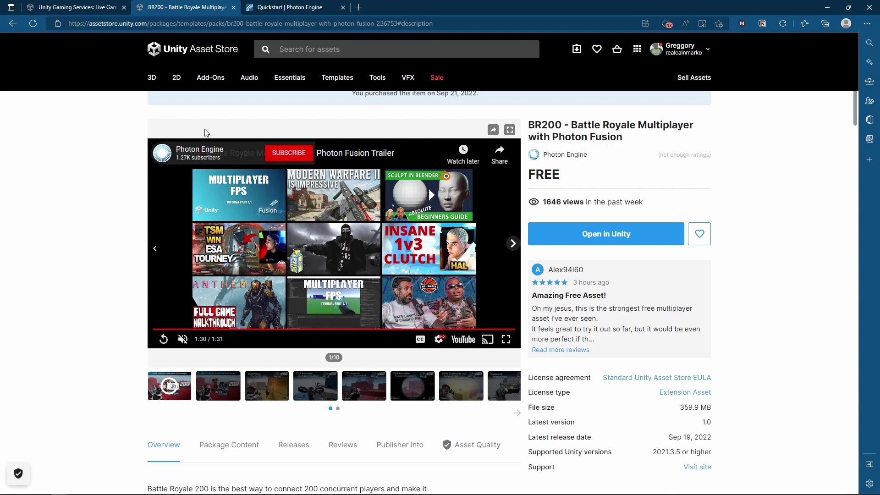
scroll(219, 126, "up", 2)
scroll(208, 145, "down", 3)
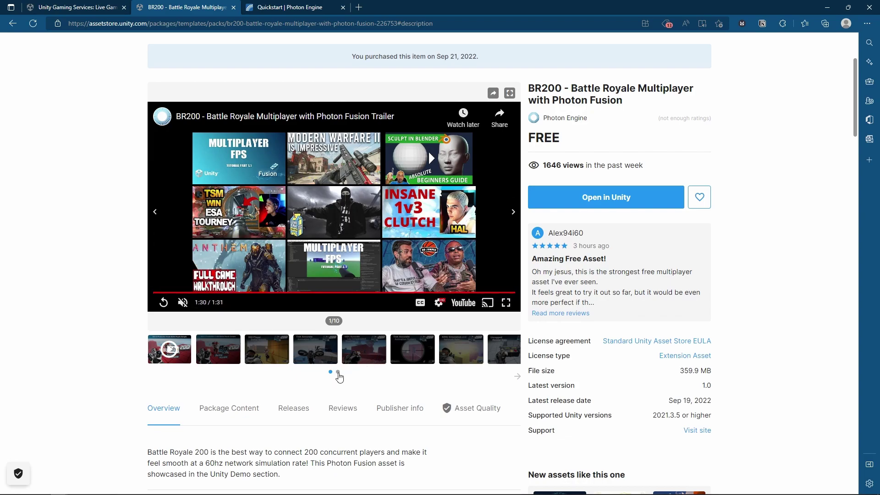
left_click(62, 5)
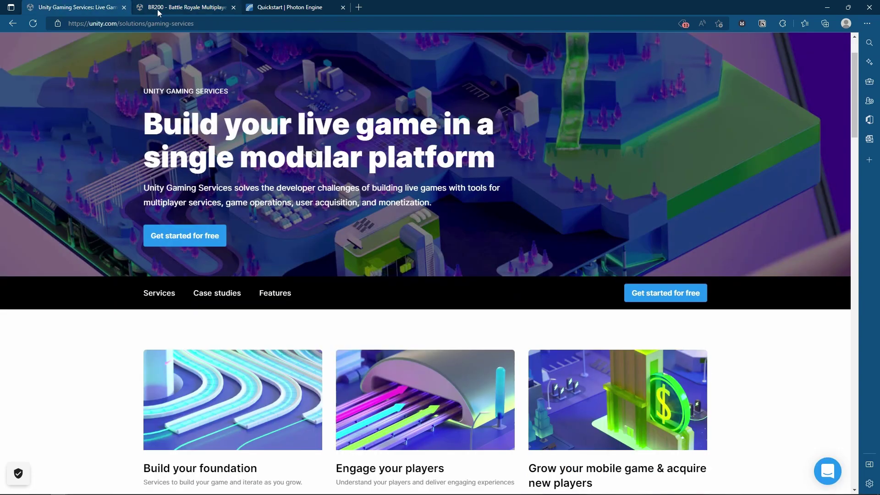
left_click(233, 8)
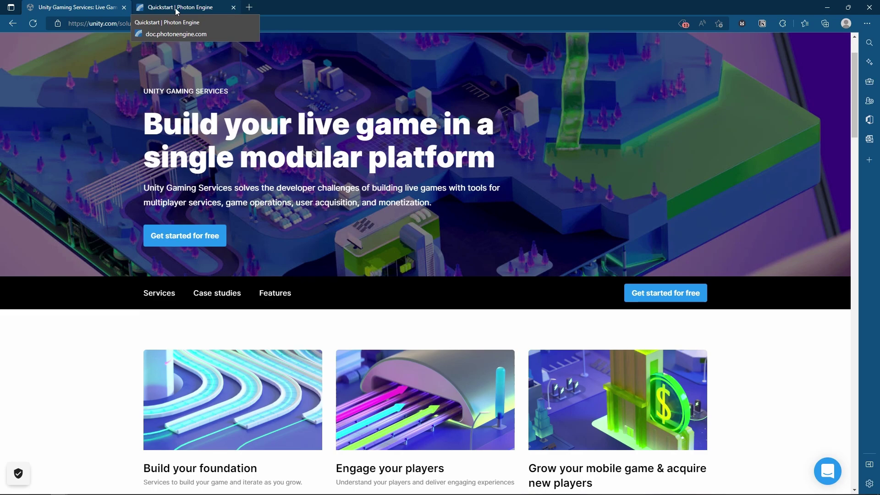
Step: Examine the Unity Gaming Services page, including its case studies, platform features and Multiplayer offering
scroll(174, 252, "down", 1)
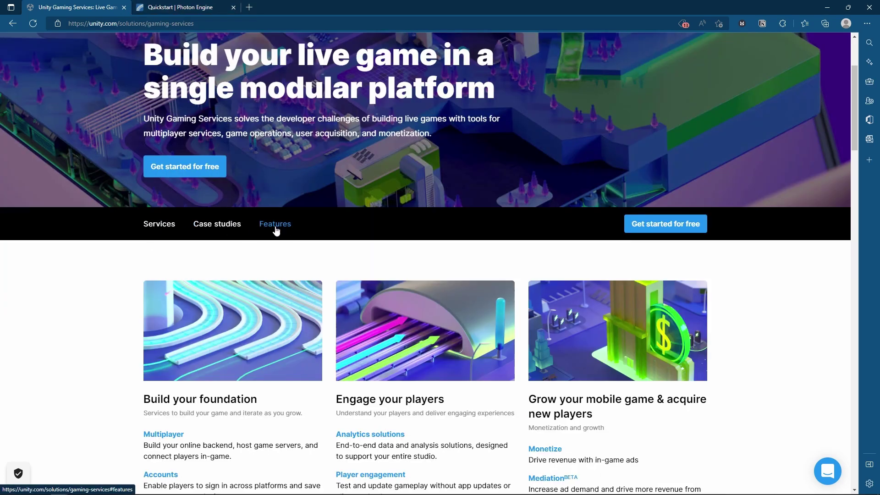
left_click(232, 233)
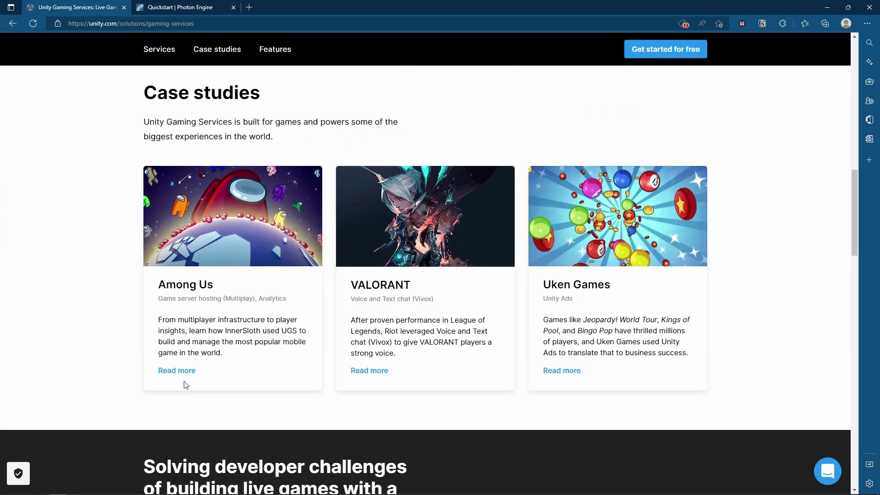
scroll(183, 358, "up", 10)
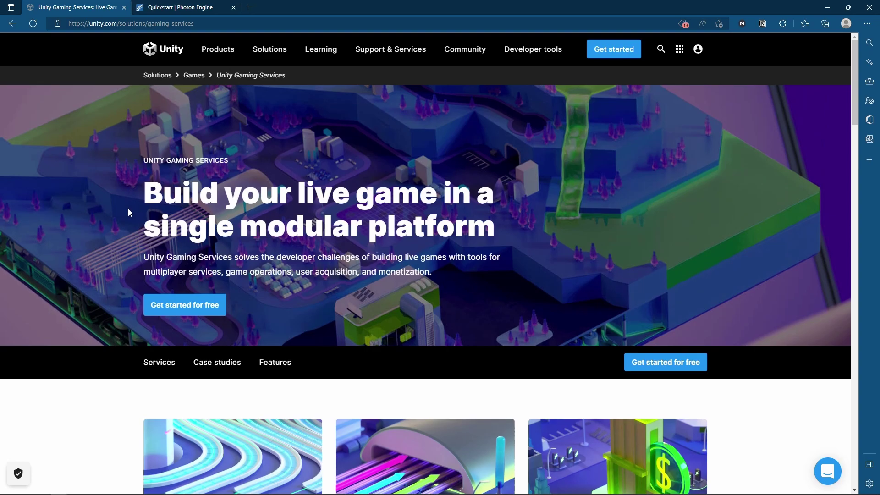
scroll(265, 227, "down", 15)
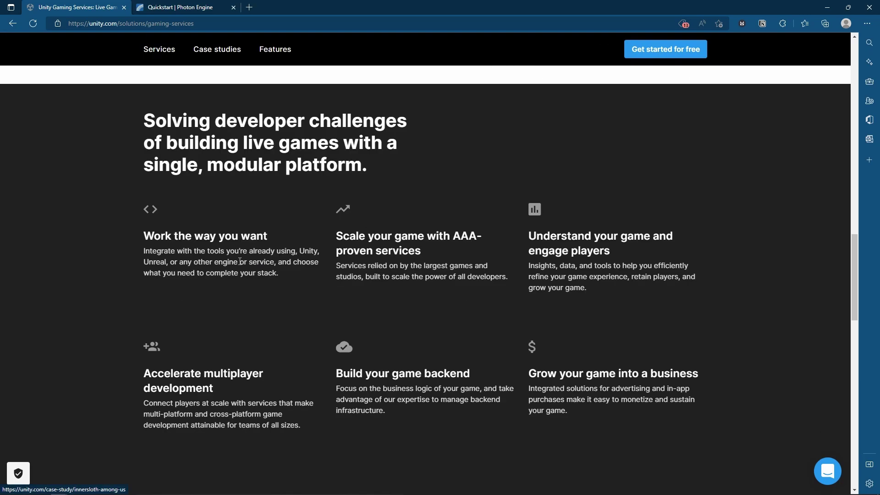
scroll(486, 304, "up", 10)
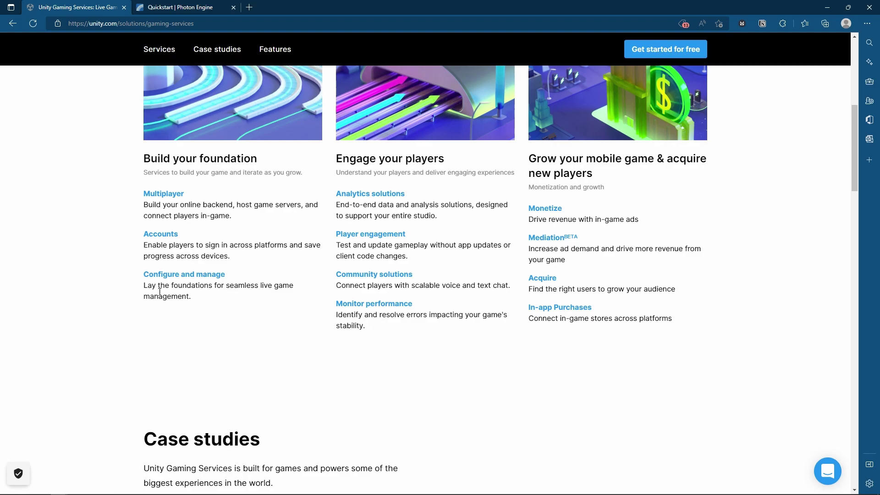
Step: Open the Multiplayer link under Build your foundation and examine its hosting, Matchmaker, Netcode for GameObjects, Relay and Lobby offerings
left_click(166, 196)
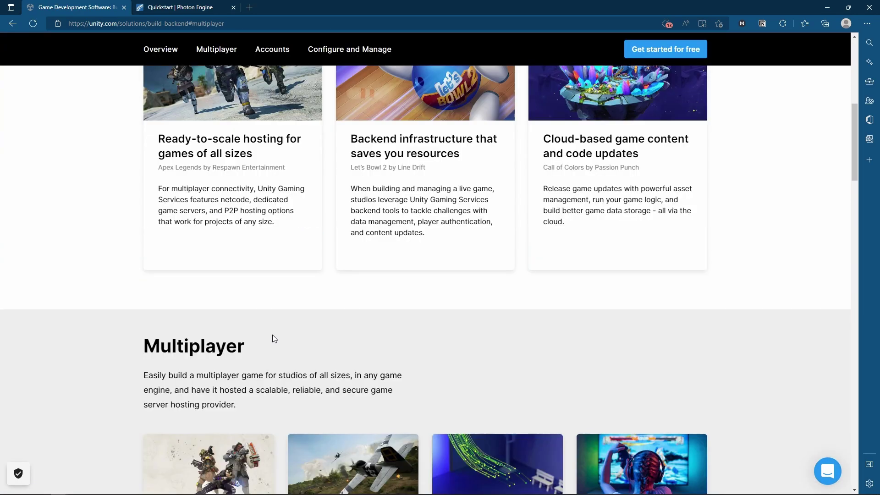
scroll(270, 336, "down", 8)
scroll(255, 335, "up", 14)
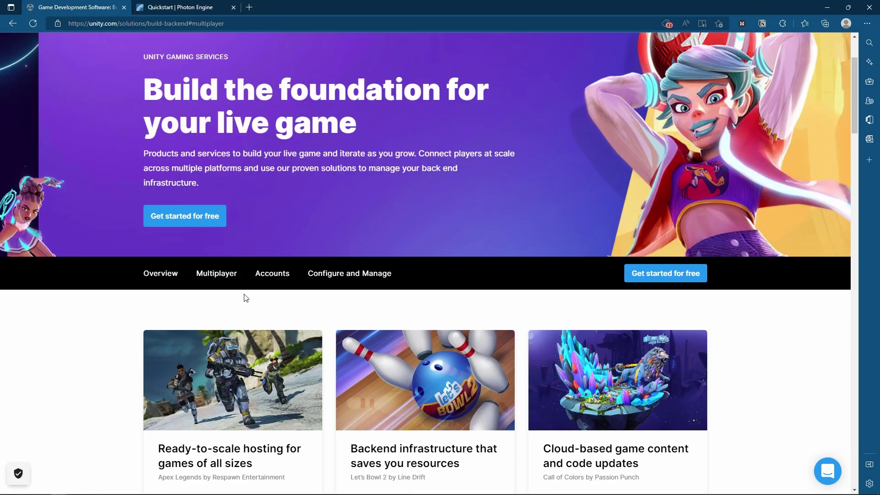
left_click(239, 274)
scroll(236, 310, "down", 5)
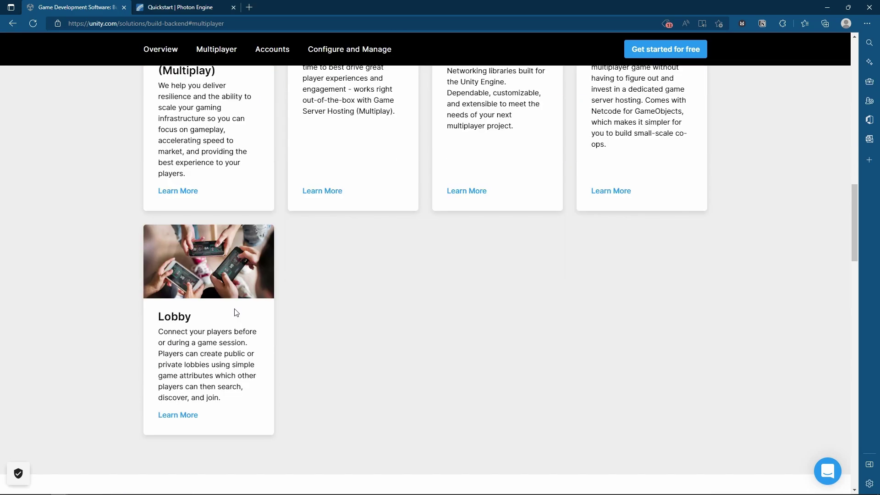
scroll(236, 312, "up", 2)
scroll(463, 240, "up", 3)
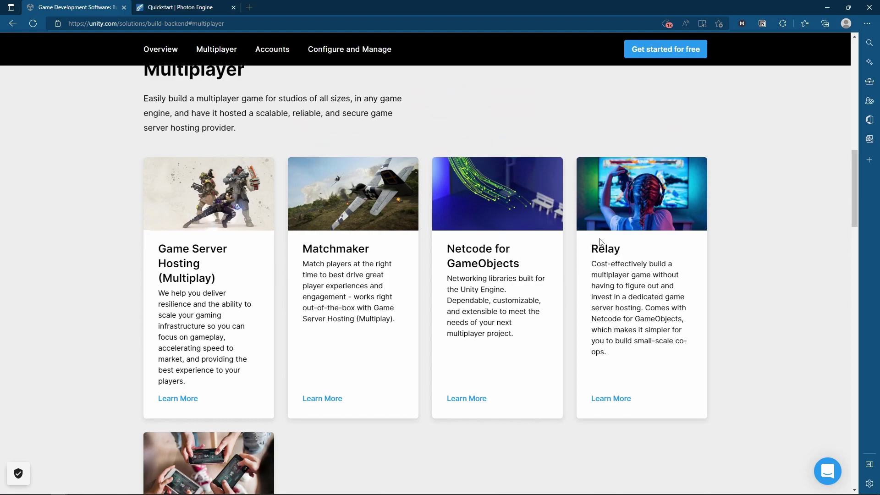
scroll(200, 293, "down", 9)
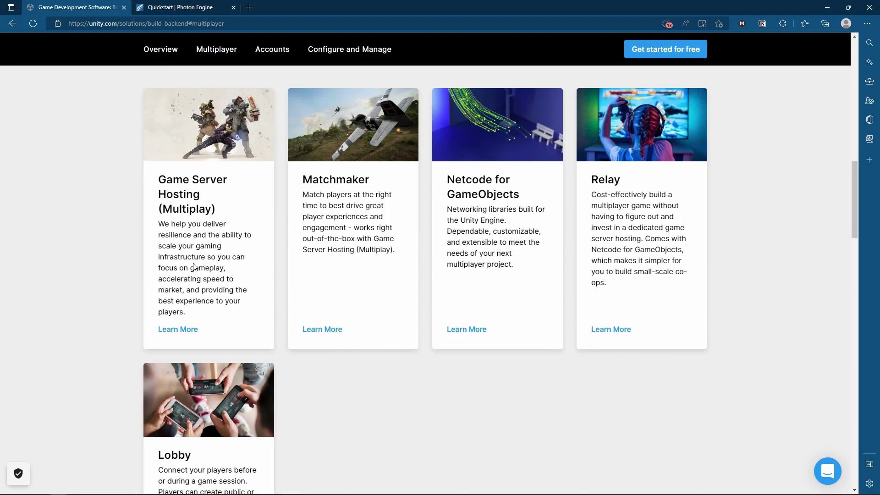
Step: Examine the Configure and Manage services, including Cloud Content Delivery, Remote Config, Cloud Code and Economy, highlighting the Cloud Code heading
scroll(203, 331, "down", 9)
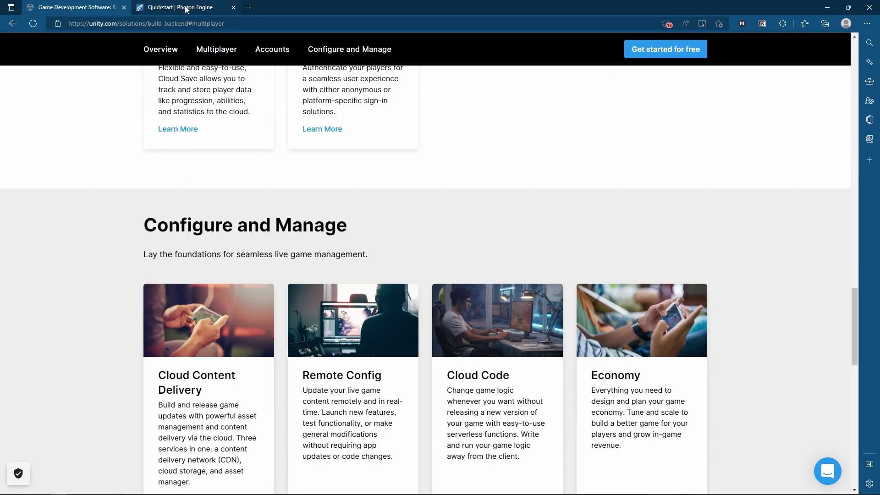
scroll(364, 370, "down", 3)
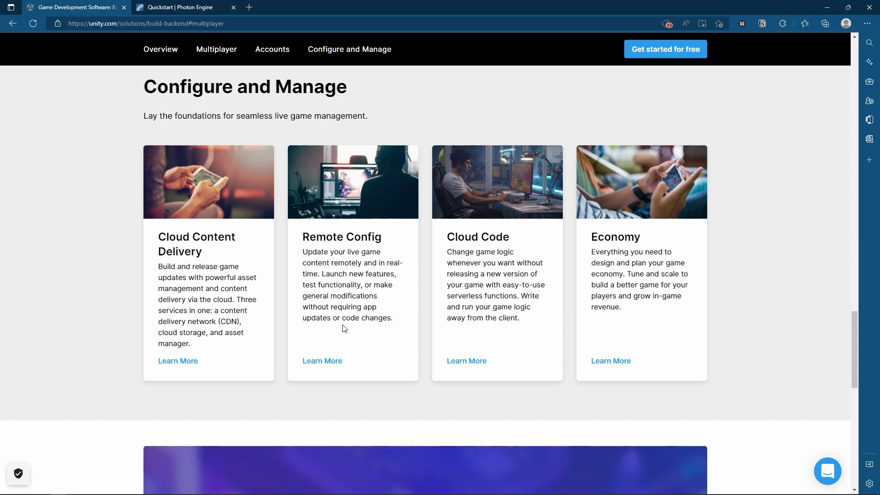
scroll(342, 325, "down", 3)
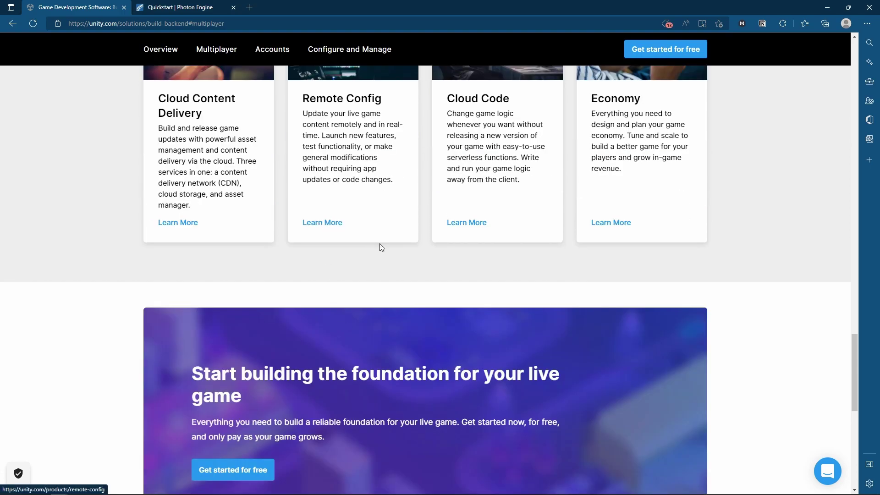
scroll(607, 223, "up", 2)
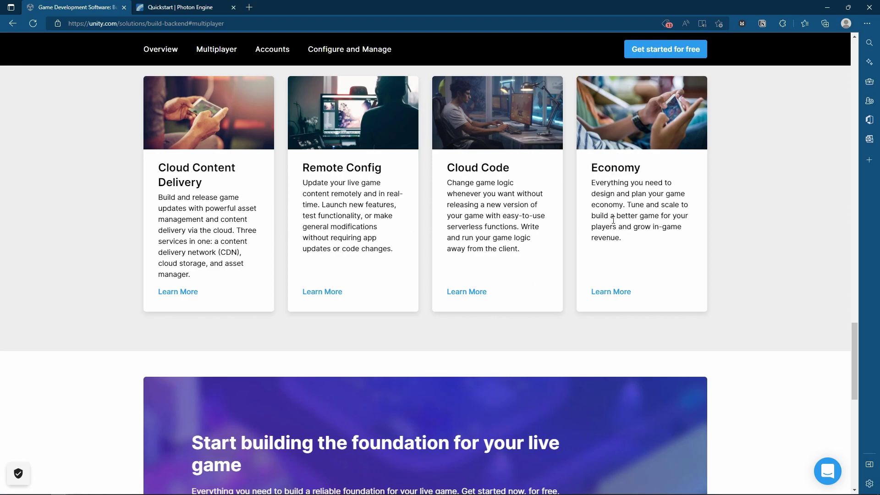
left_click_drag(447, 167, 511, 170)
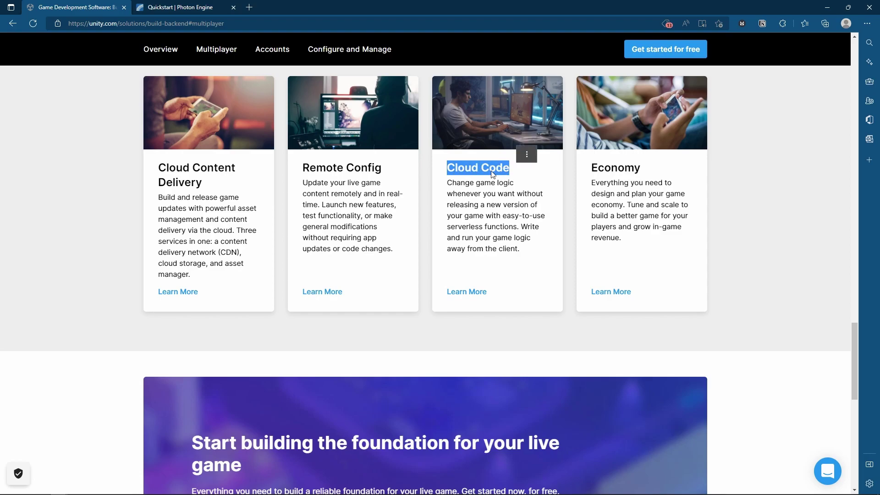
left_click(450, 167)
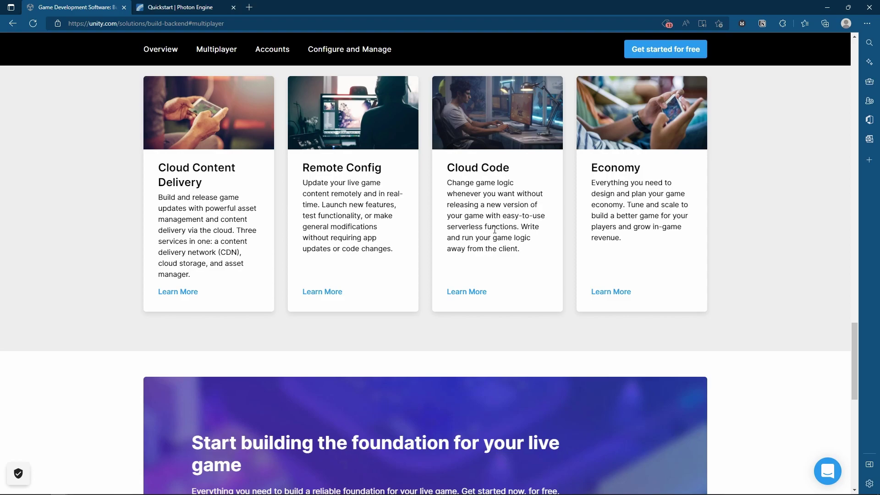
scroll(250, 230, "down", 3)
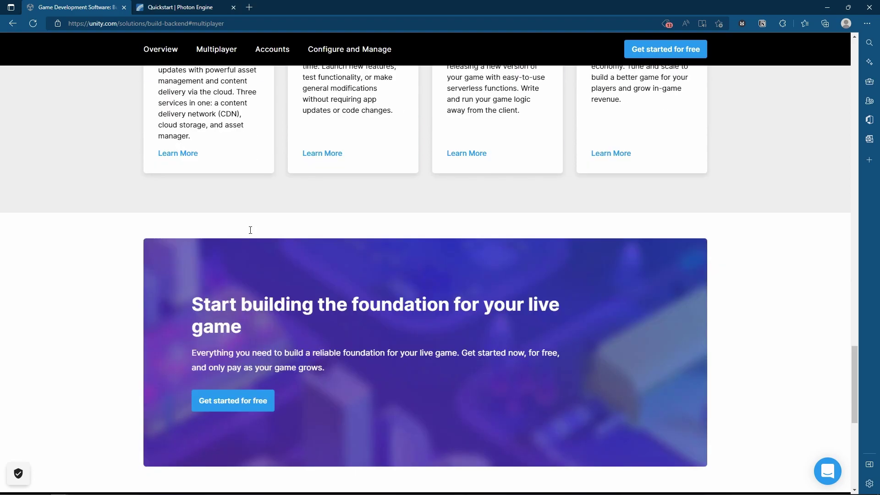
scroll(250, 230, "down", 2)
scroll(296, 223, "up", 6)
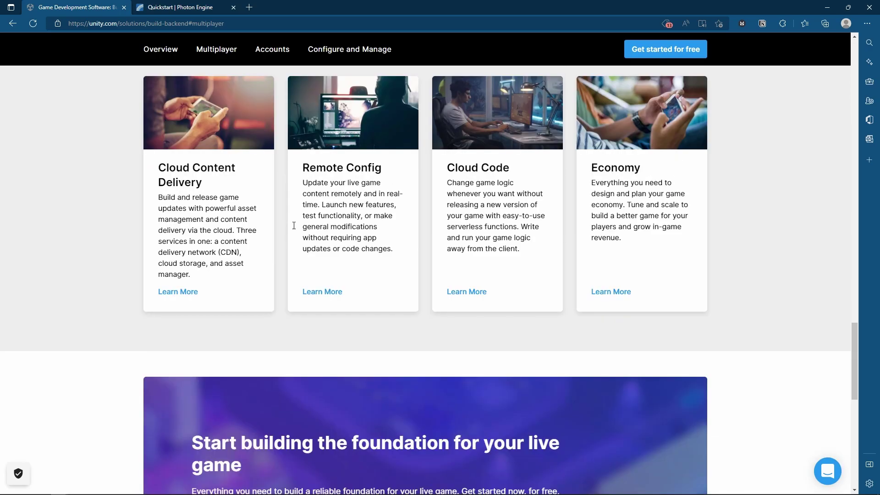
Step: Review the Accounts services and the Multiplayer offerings again, returning to the start of the Build Backend page
scroll(298, 221, "up", 3)
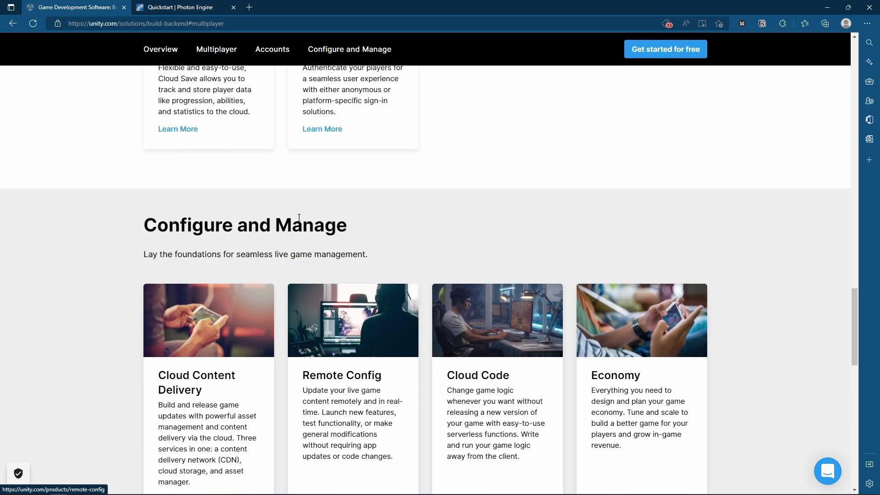
scroll(298, 221, "up", 6)
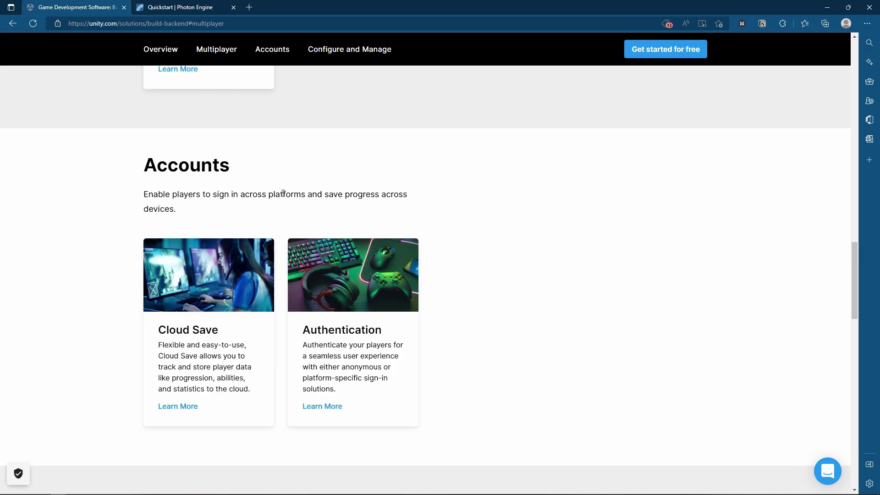
scroll(273, 211, "up", 8)
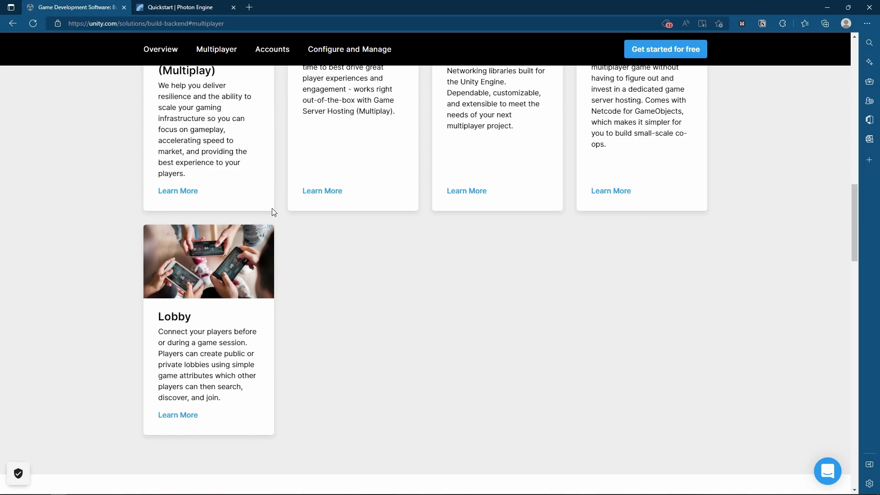
scroll(275, 207, "up", 5)
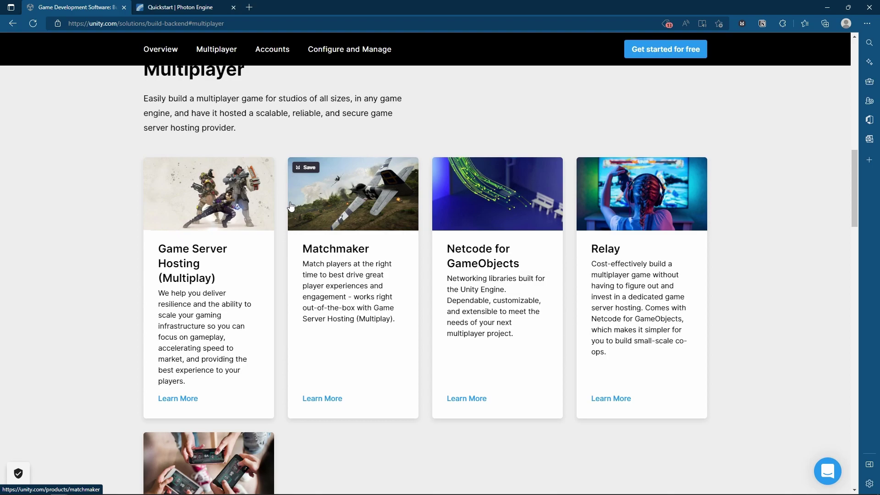
scroll(291, 207, "up", 10)
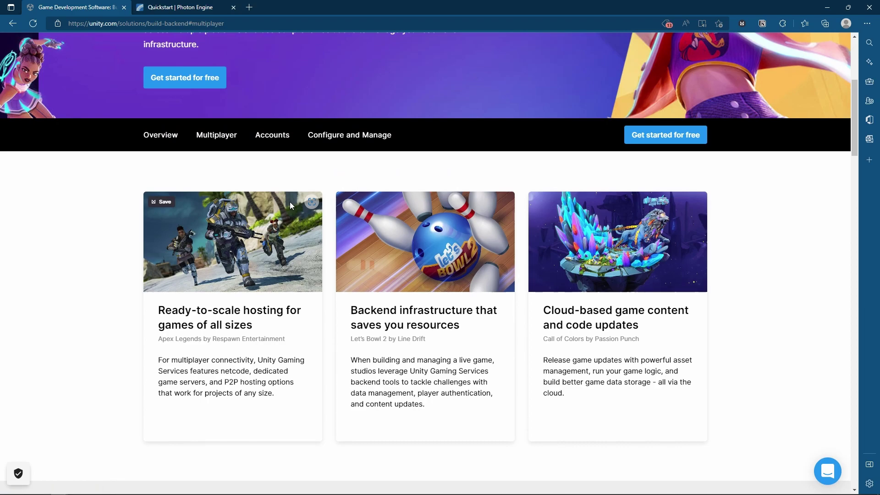
scroll(289, 204, "up", 1)
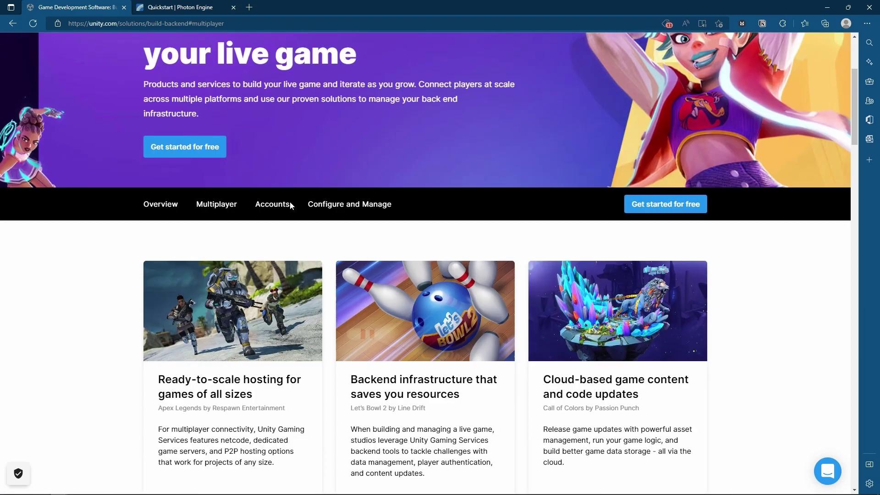
scroll(187, 157, "up", 3)
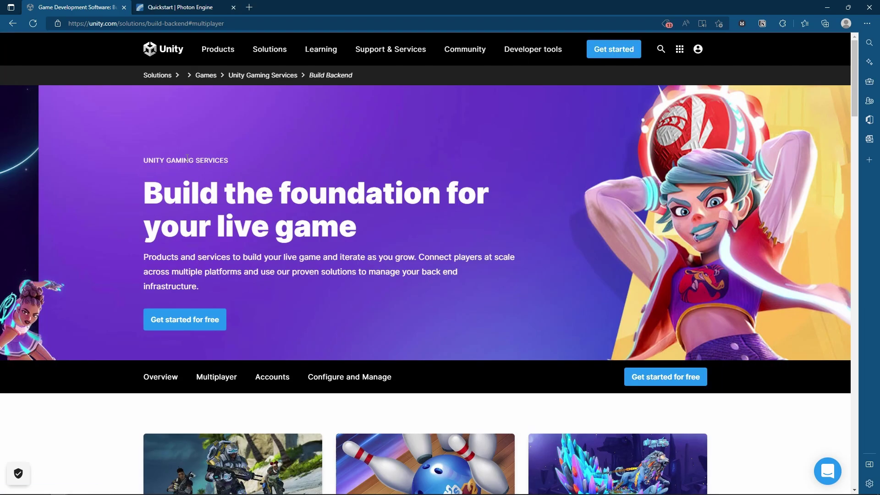